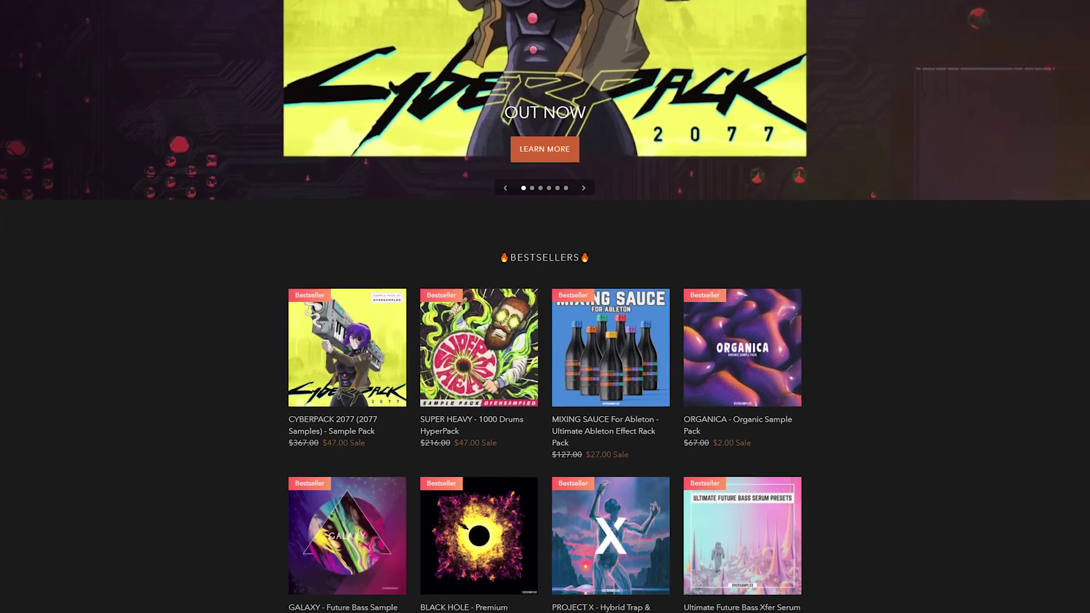
pyautogui.scroll(-2, 545, 306)
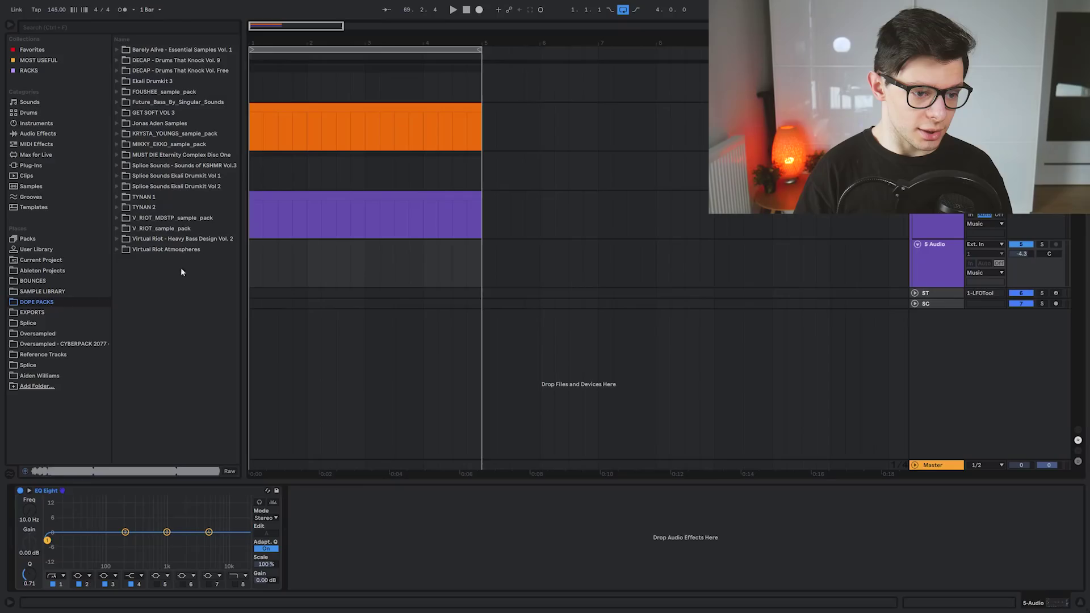
# Step: Widen the browser and open the MIKKY_EKKO vocals folder from the MIKKY_EKKO sample pack in DOPE PACKS
pyautogui.click(62, 272)
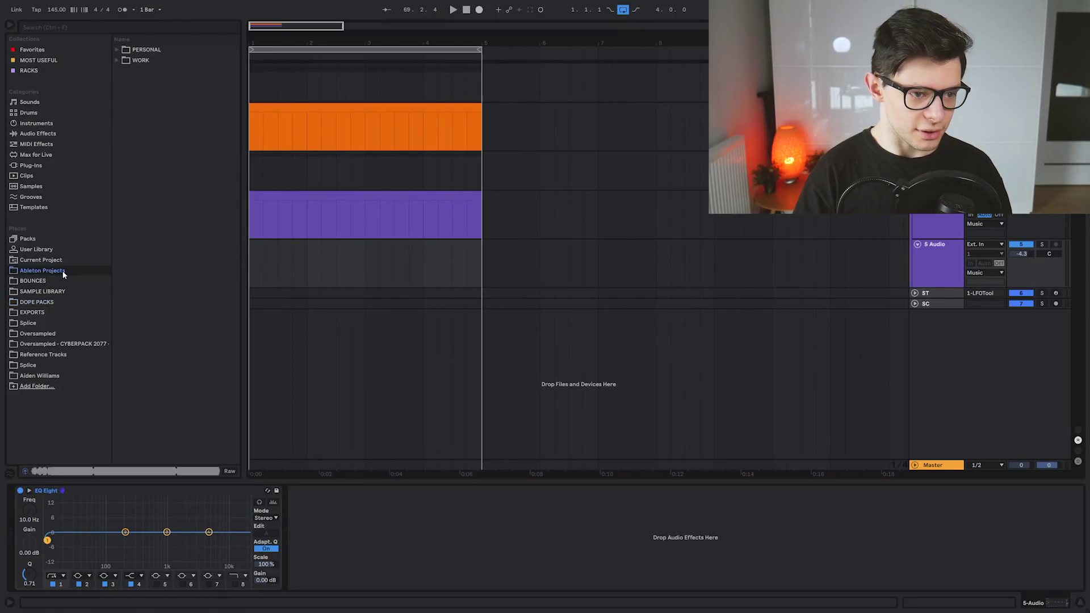
pyautogui.click(57, 302)
pyautogui.moveTo(243, 144); pyautogui.dragTo(256, 144)
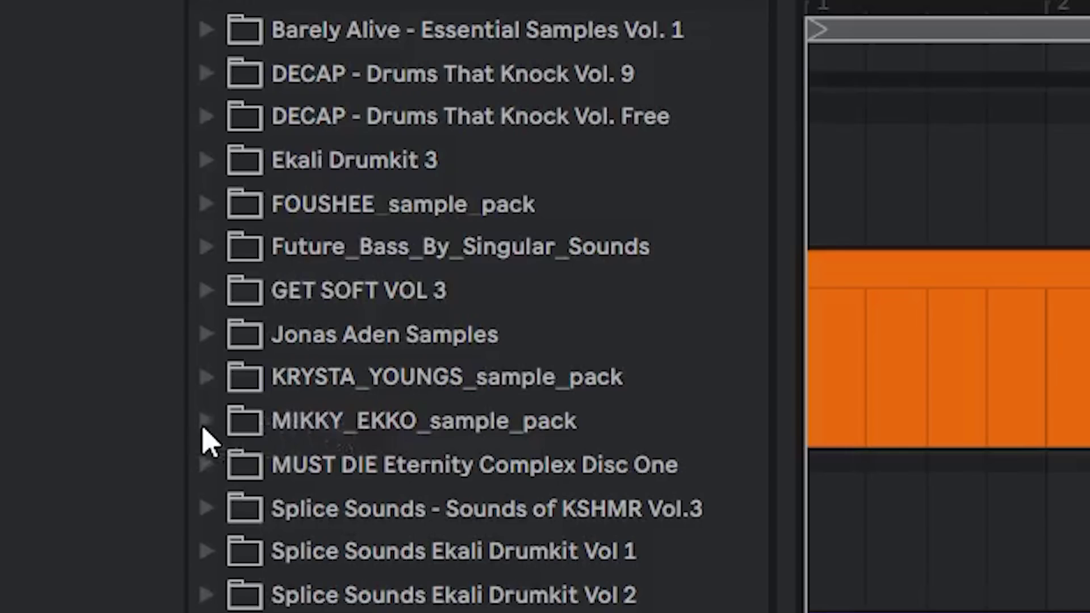
pyautogui.click(205, 421)
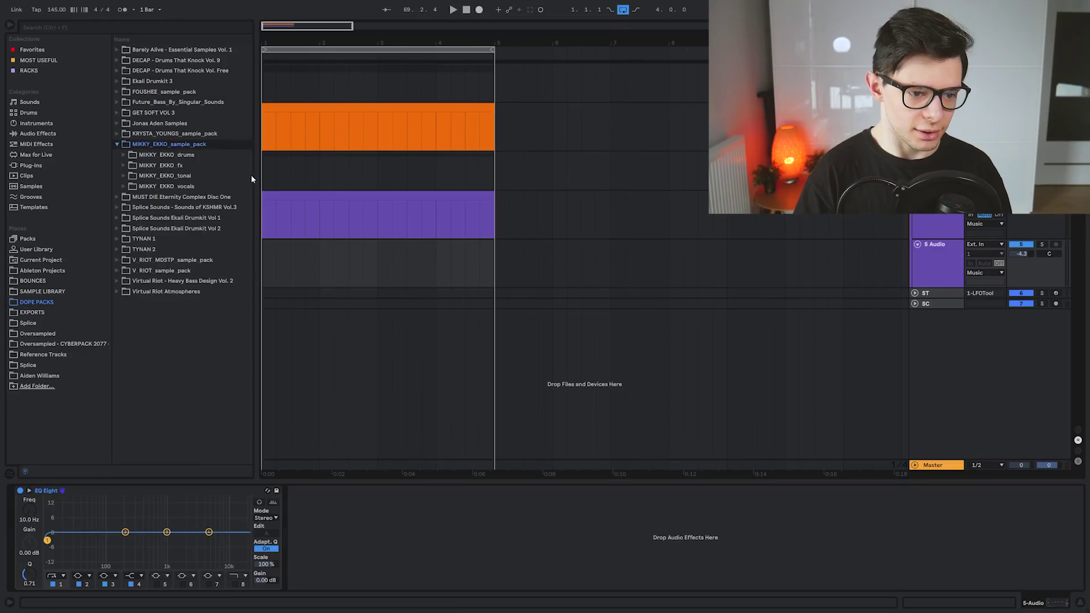
pyautogui.doubleClick(197, 185)
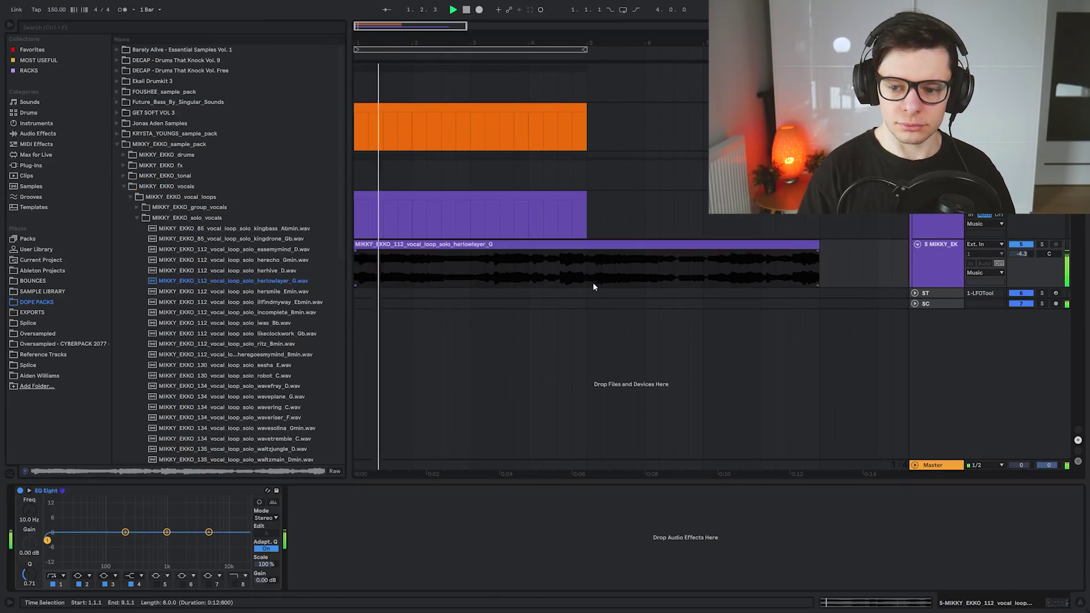
# Step: Check the vocal loop's warp and formant settings in the clip view, and return to the device view
pyautogui.hotkey('shift', 'Tab')
pyautogui.hotkey('shift', 'Tab')
pyautogui.hotkey('shift', 'Tab')
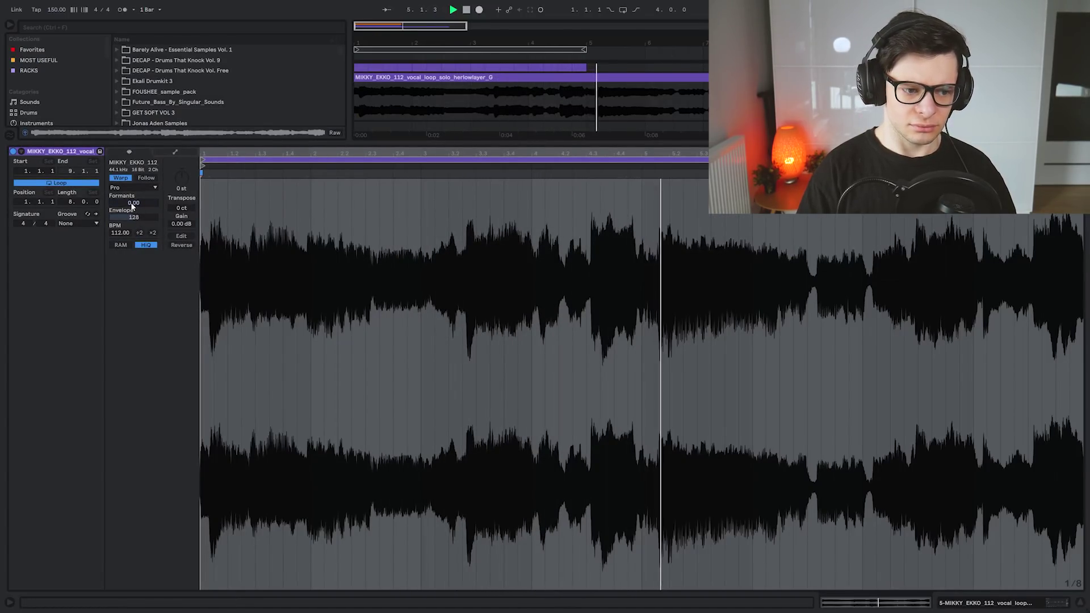
pyautogui.hotkey('shift', 'Tab')
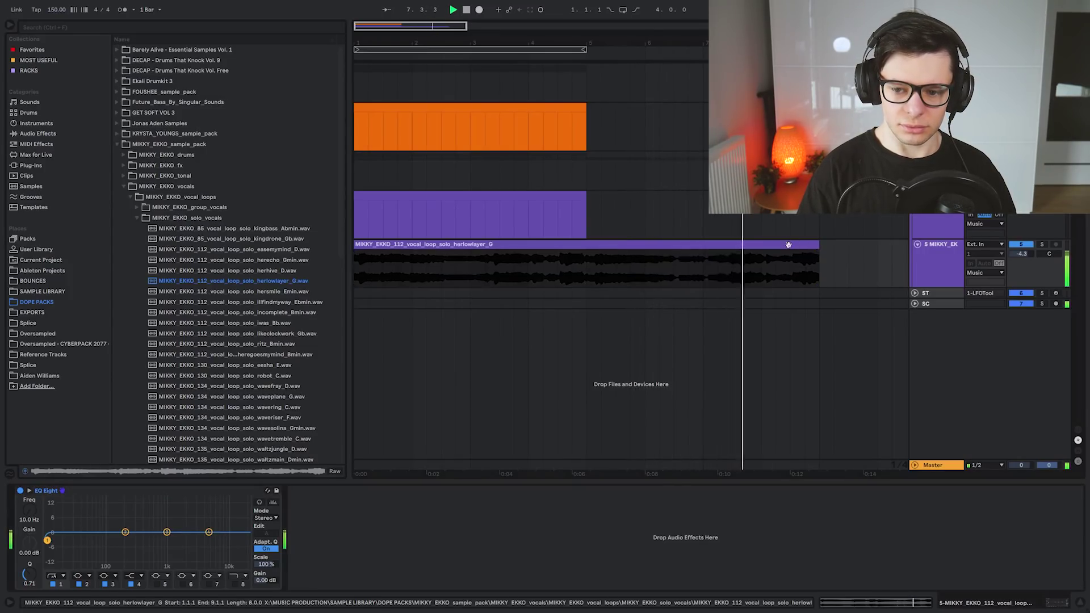
# Step: Extend the bass MIDI clip to eight bars and shape its bass line from the notes G0, A0, B0 and D1
pyautogui.moveTo(583, 197); pyautogui.dragTo(819, 197)
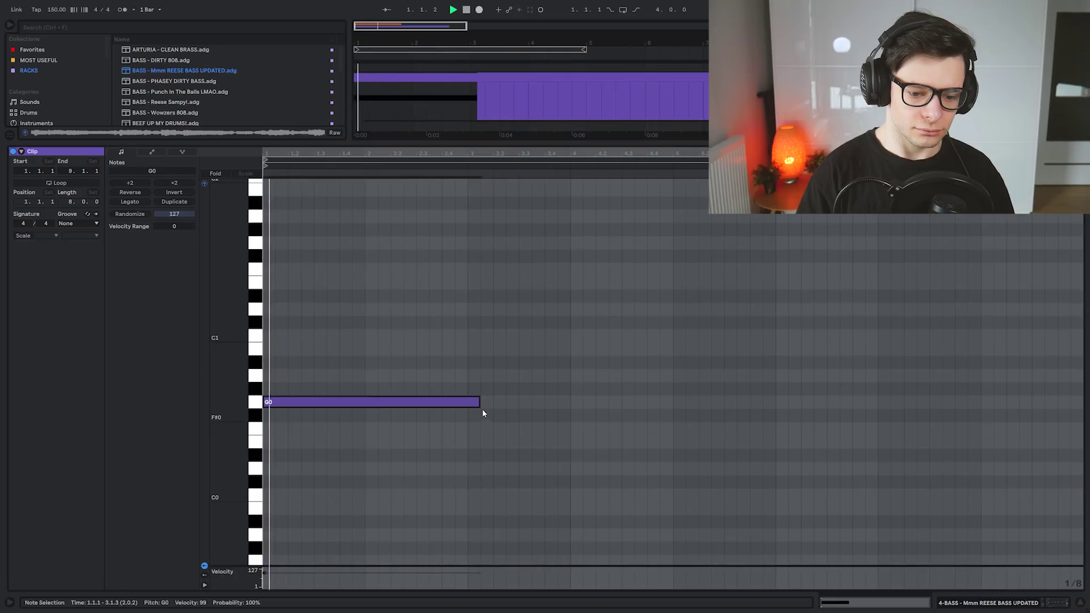
pyautogui.moveTo(475, 404); pyautogui.dragTo(471, 403)
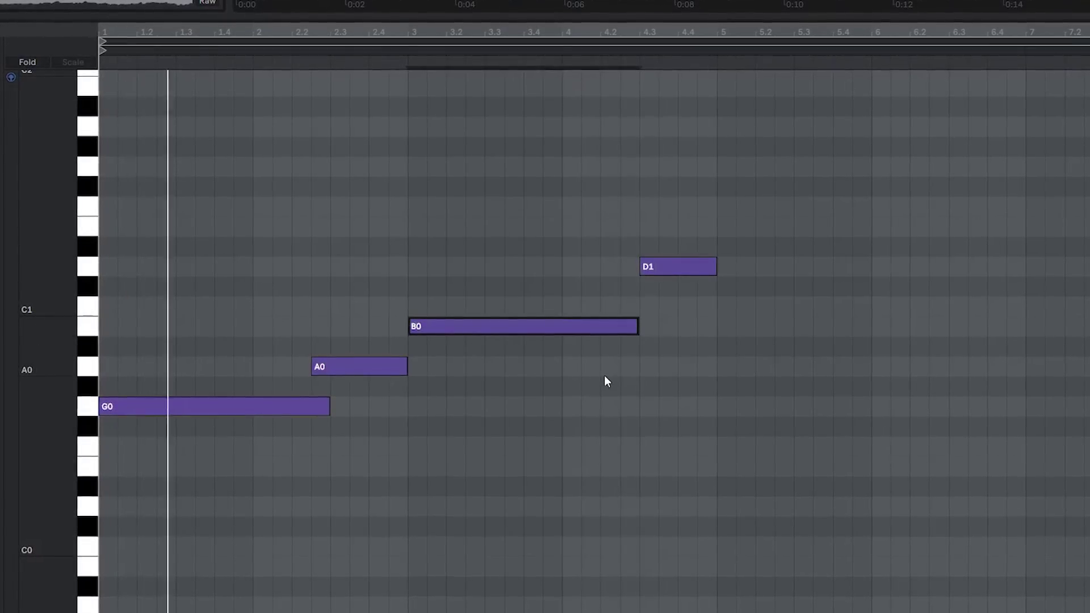
pyautogui.hotkey('shift', 'Tab')
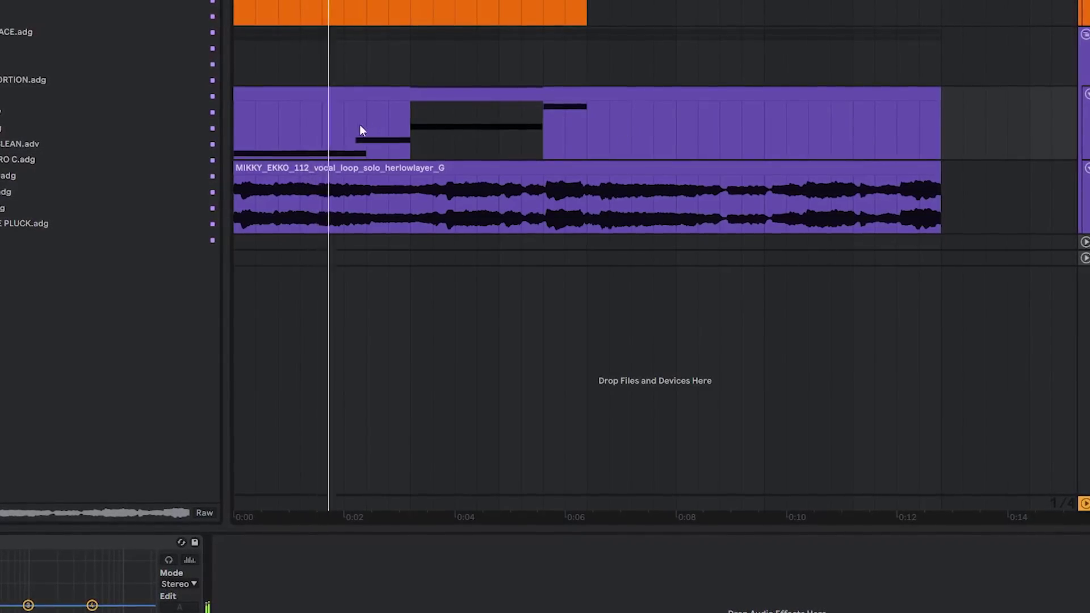
pyautogui.scroll(3, 398, 130)
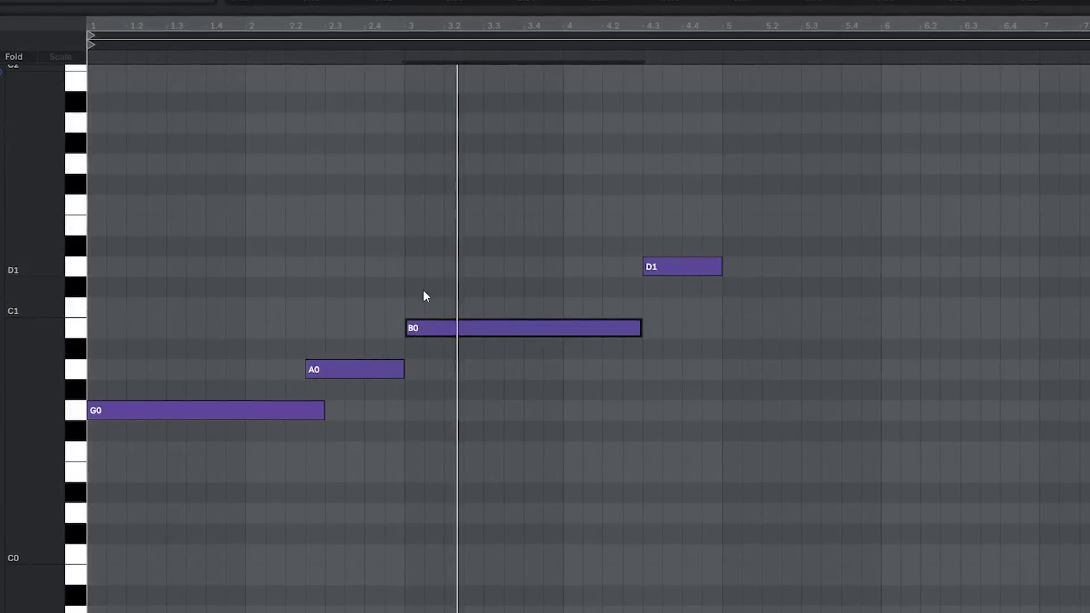
pyautogui.moveTo(406, 330); pyautogui.dragTo(392, 331)
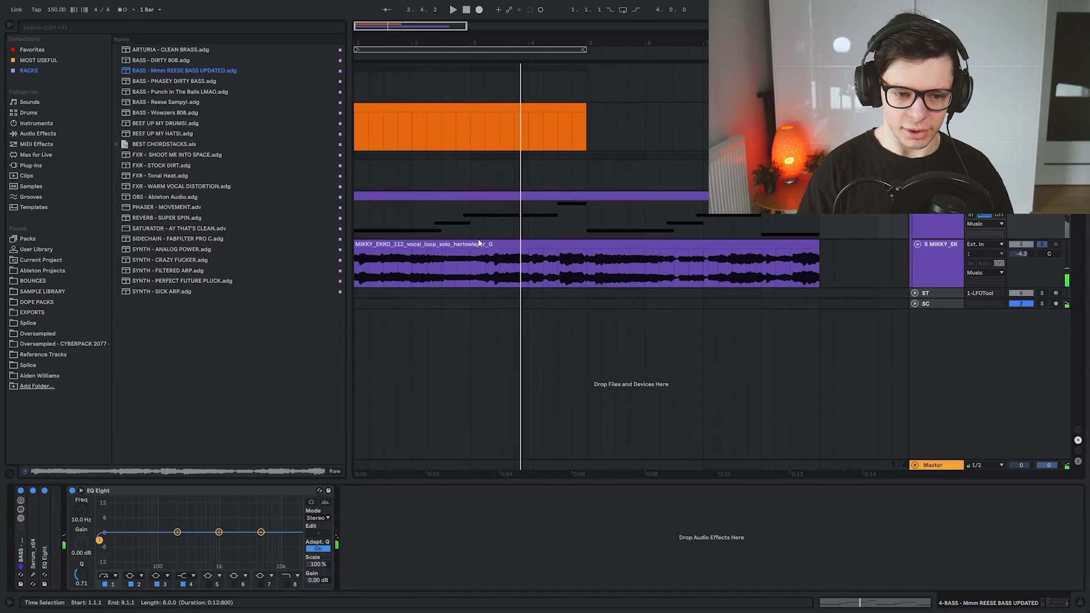
# Step: Turn on the spectrum analyser in the vocal track's EQ Eight and set band 1's low cut to 272 Hz during playback
pyautogui.click(483, 243)
pyautogui.press('space')
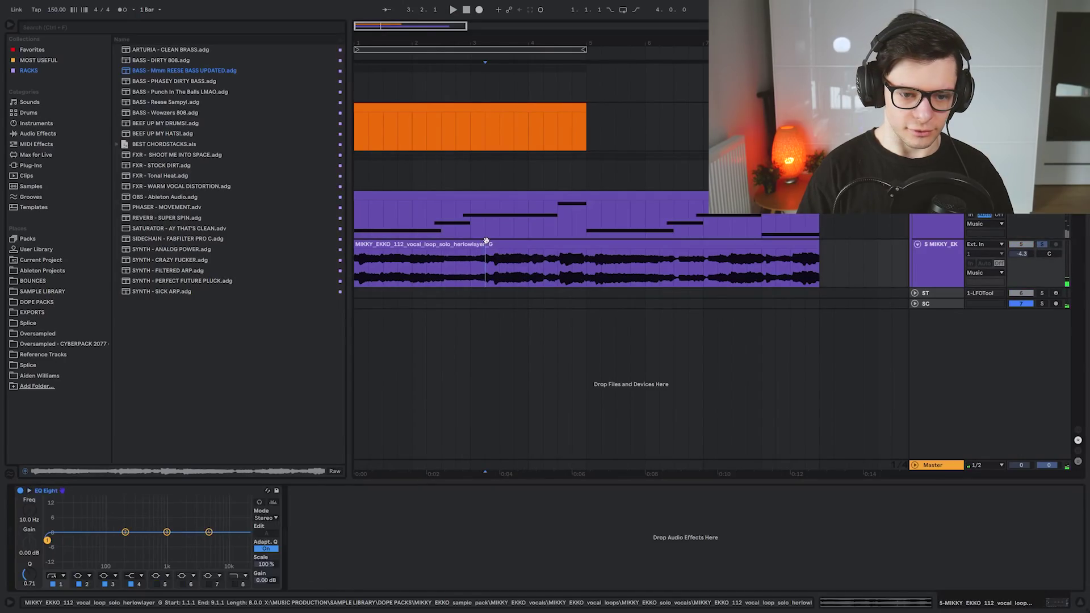
pyautogui.click(273, 501)
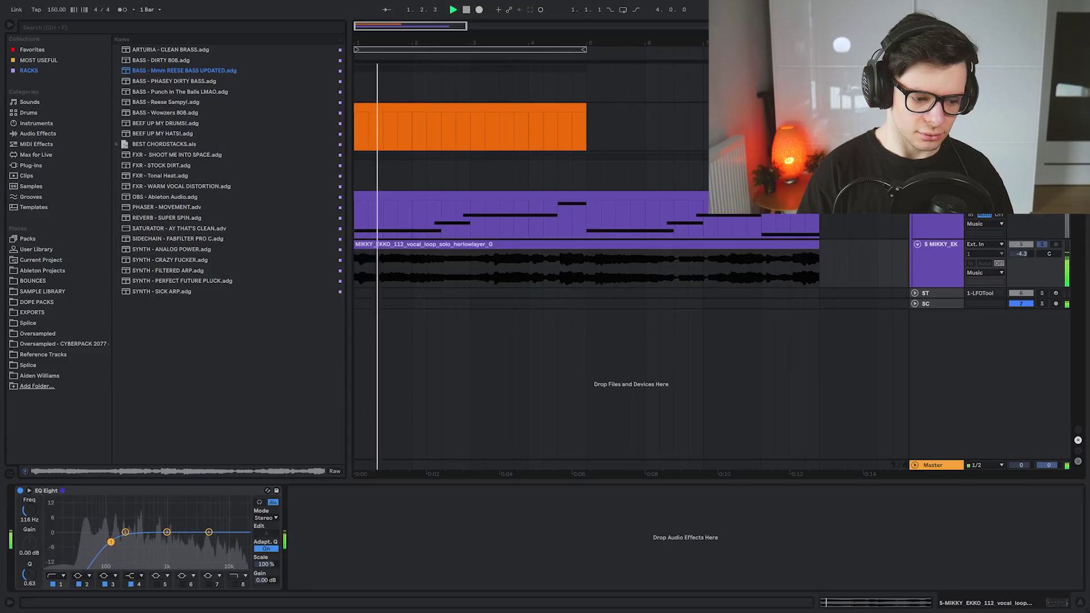
pyautogui.moveTo(111, 542); pyautogui.dragTo(74, 537)
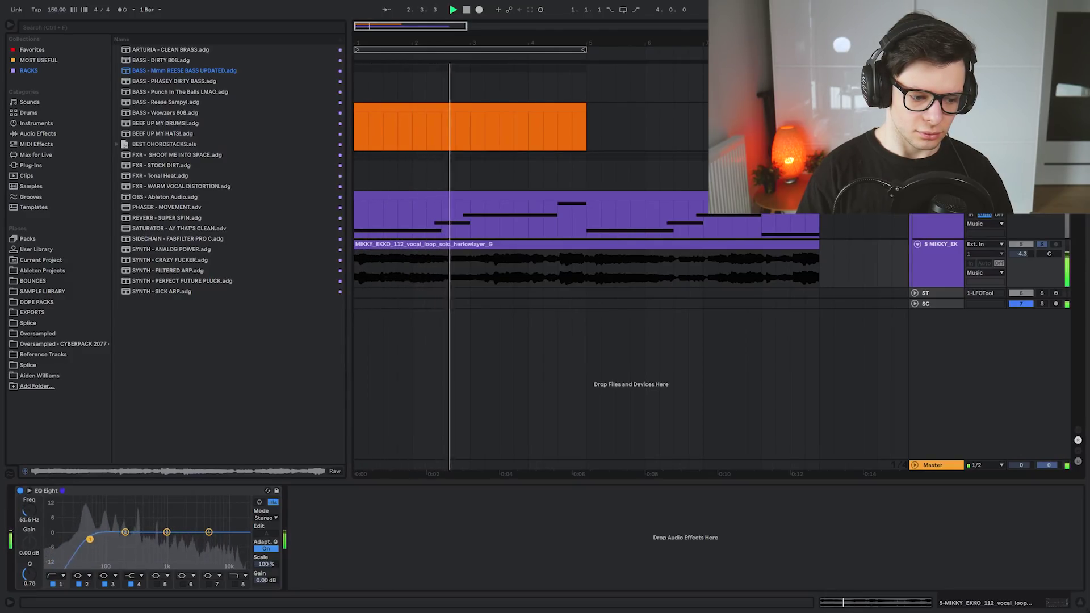
pyautogui.press('space')
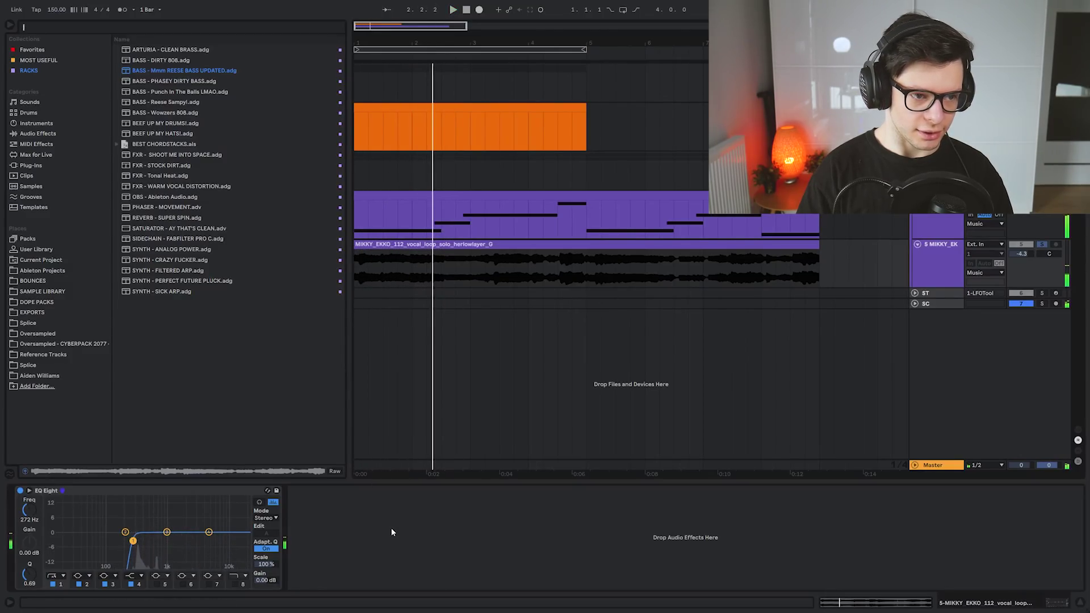
# Step: Search the browser for "vst mul" and add the Multipass effect to the vocal track
pyautogui.hotkey('ctrl', 'f')
pyautogui.write('vst m')
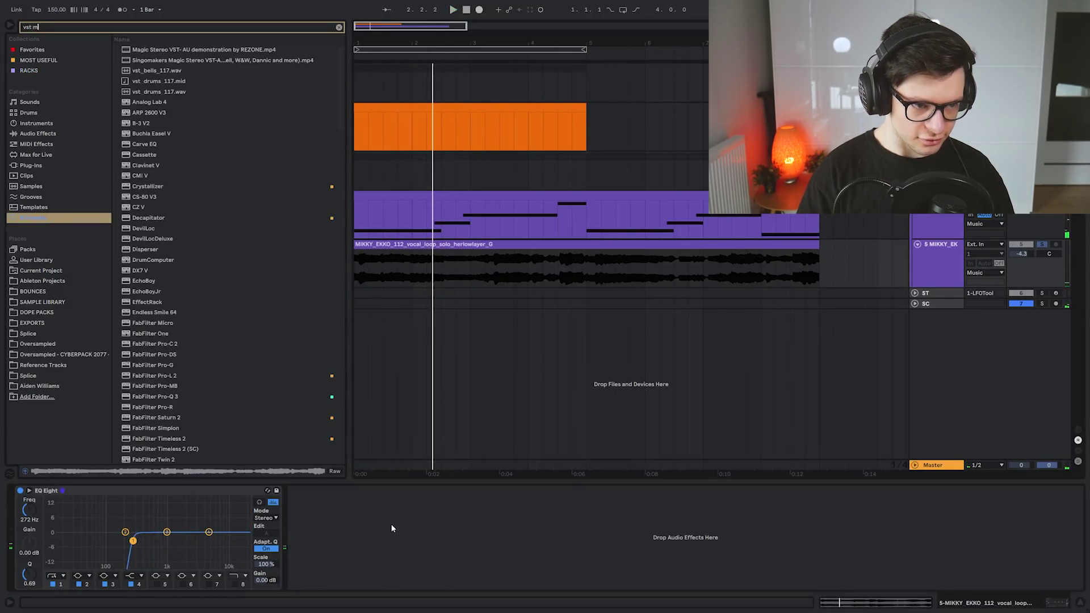
pyautogui.write('ul')
pyautogui.press('Down')
pyautogui.press('Return')
# Step: Audition Multipass presets in the Reverberating category, load 51 Seconds To Caspian and raise its Dry/Wet amount
pyautogui.click(142, 111)
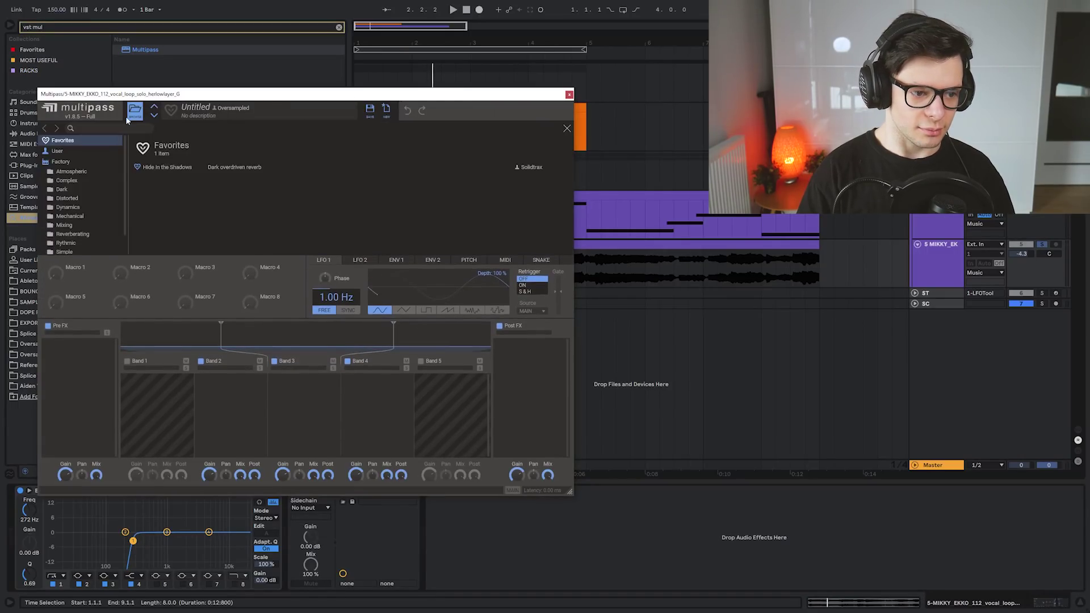
pyautogui.click(73, 234)
pyautogui.scroll(-5, 162, 213)
pyautogui.click(168, 156)
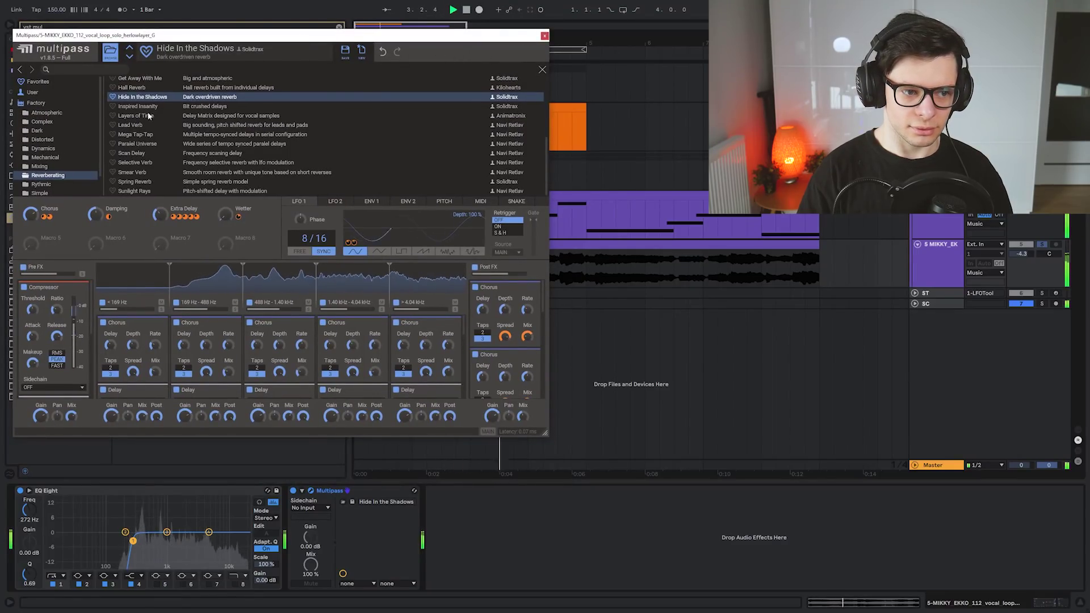
pyautogui.scroll(3, 333, 109)
pyautogui.click(144, 107)
pyautogui.scroll(-2, 172, 153)
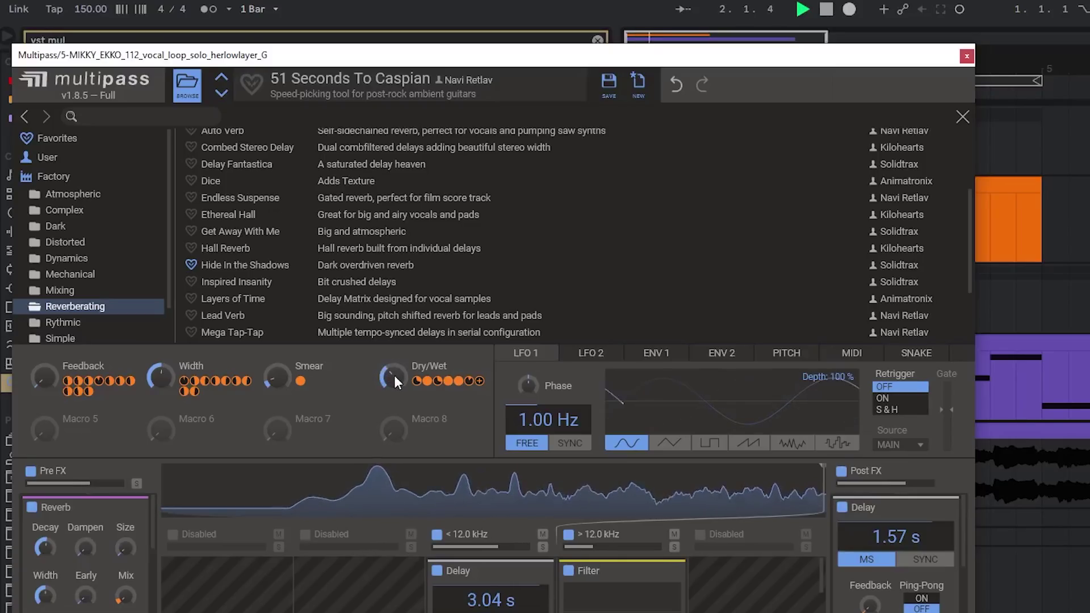
pyautogui.moveTo(403, 376); pyautogui.dragTo(403, 364)
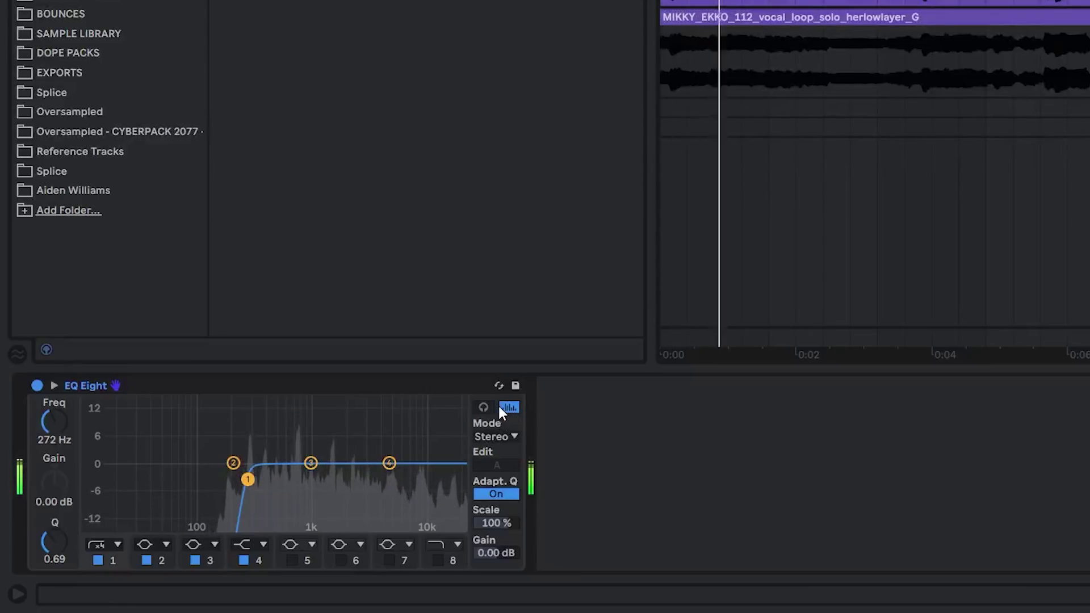
# Step: Raise the low-cut frequency of band 1 in the vocal's EQ Eight further and check it with playback
pyautogui.moveTo(251, 482); pyautogui.dragTo(286, 480)
pyautogui.press('space')
pyautogui.press('space')
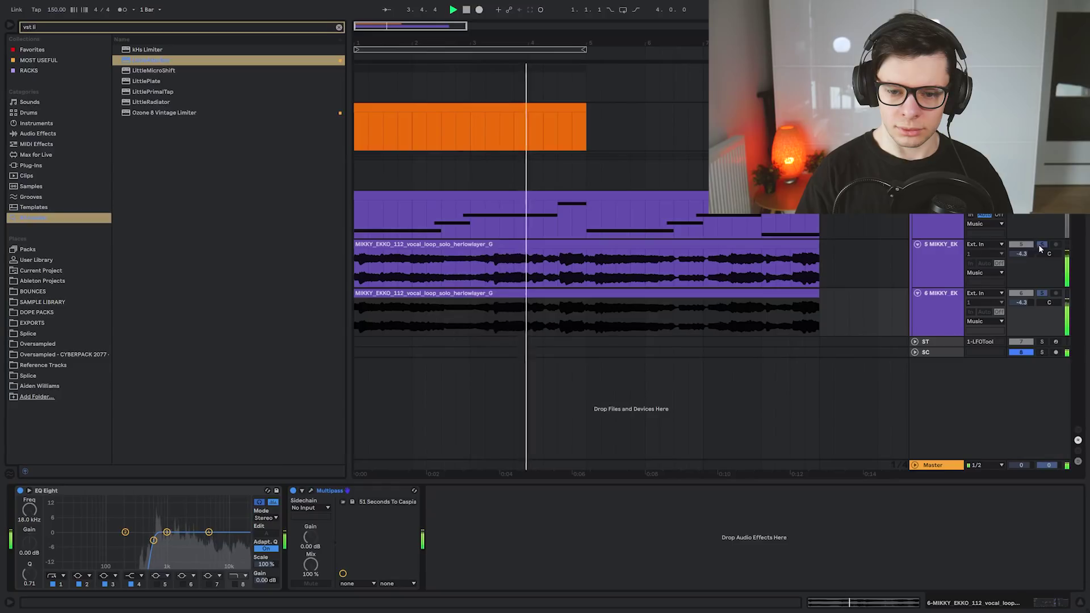
# Step: Select the bass track above the two vocal tracks
pyautogui.click(866, 305)
pyautogui.press('-')
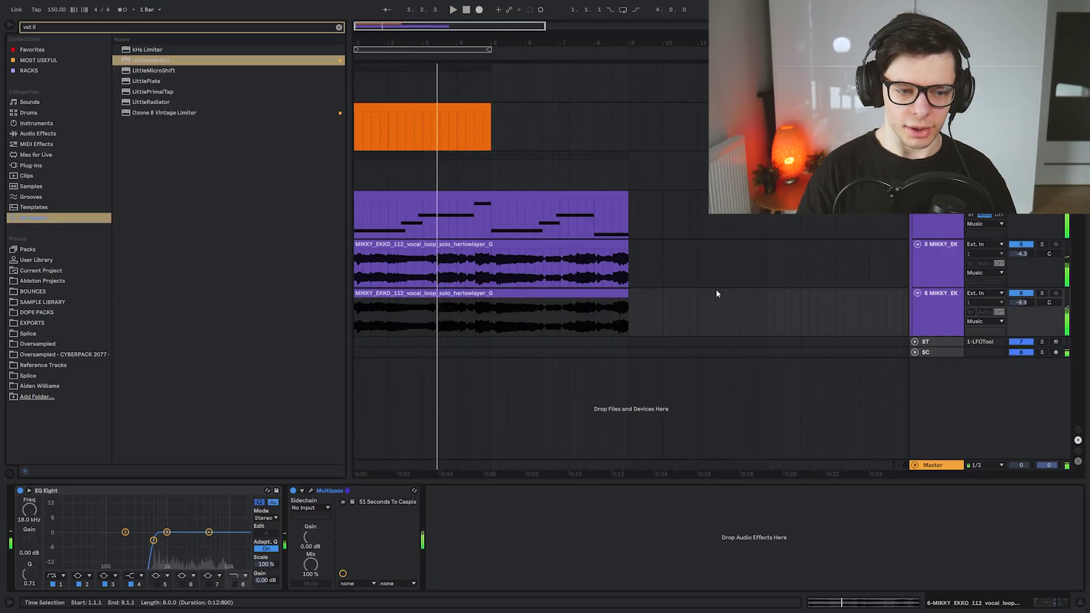
pyautogui.click(936, 225)
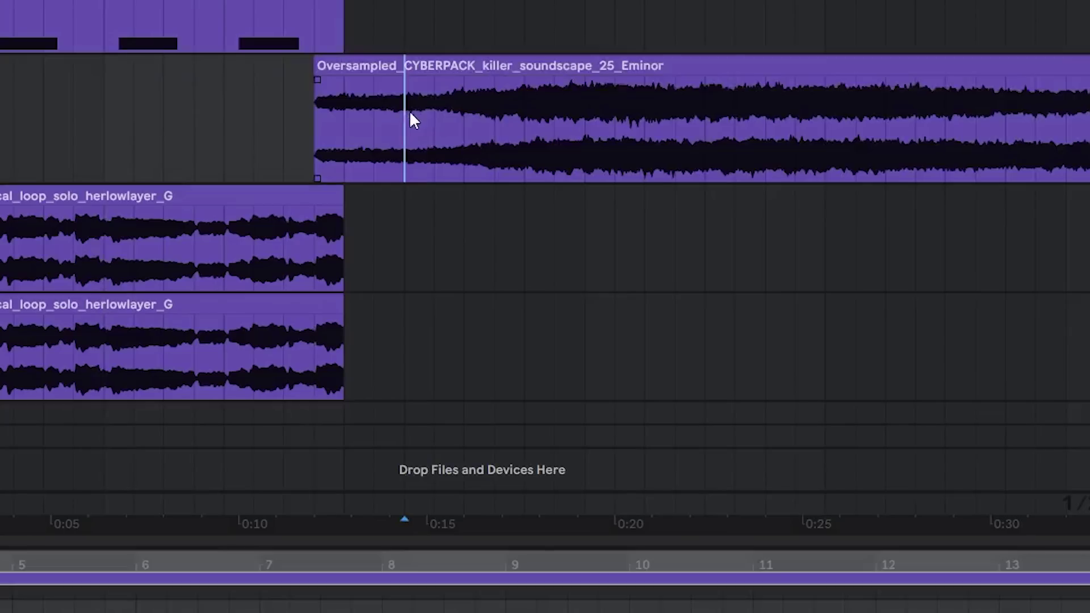
# Step: Audition the CYBERPACK killer_soundscape_25_Eminor clip from several points along its length
pyautogui.click(558, 117)
pyautogui.press('space')
pyautogui.click(728, 112)
pyautogui.press('space')
pyautogui.press('space')
pyautogui.click(862, 121)
pyautogui.press('space')
pyautogui.press('space')
pyautogui.click(1014, 124)
# Step: Select the killer soundscape clip and try it out from the start of the arrangement
pyautogui.doubleClick(936, 142)
pyautogui.doubleClick(671, 244)
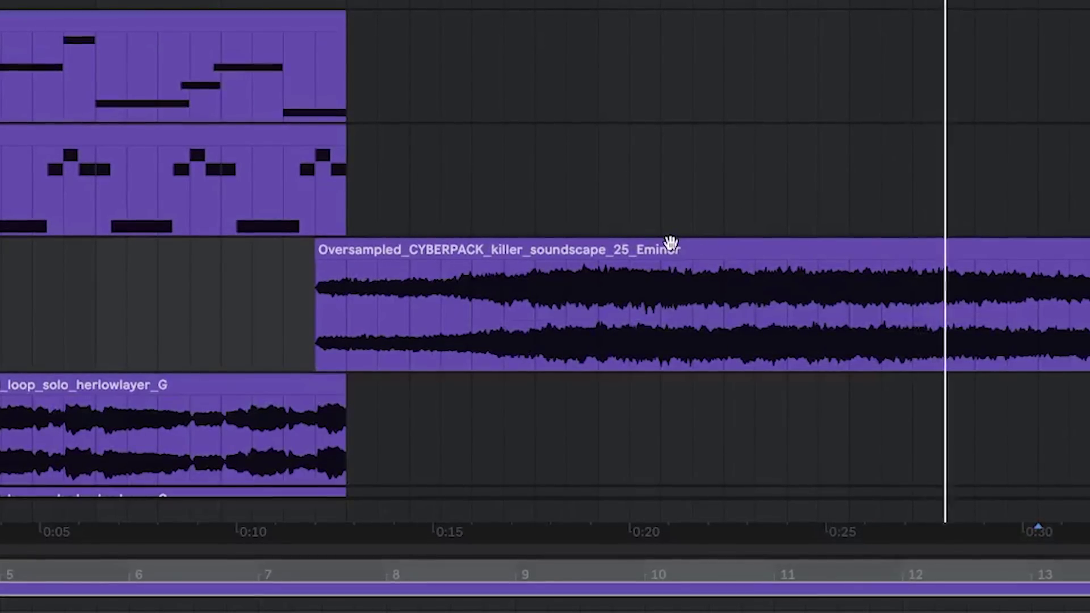
pyautogui.press('0')
pyautogui.hscroll(3, 673, 284)
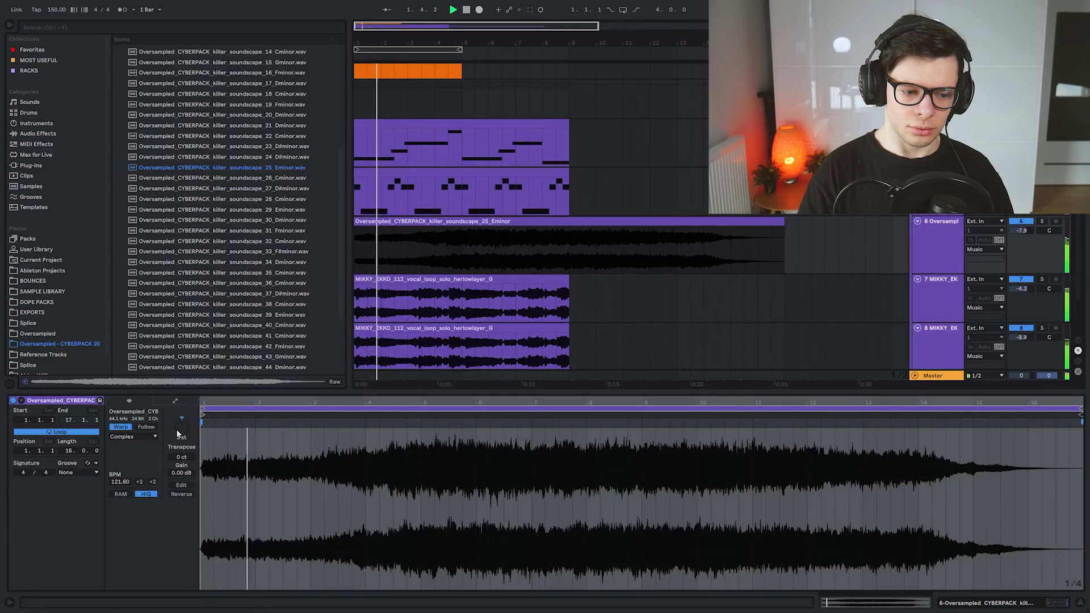
pyautogui.click(231, 435)
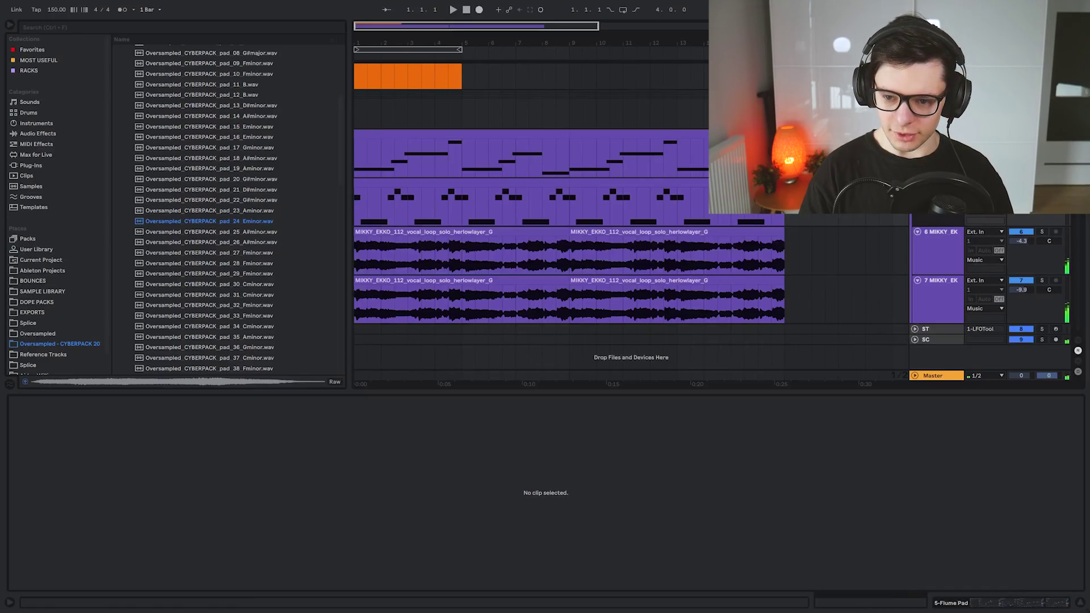
# Step: Insert a new audio track above the vocals and browse the Synth One-Shots folder of the CYBERPACK 2077 pack
pyautogui.hotkey('ctrl', 't')
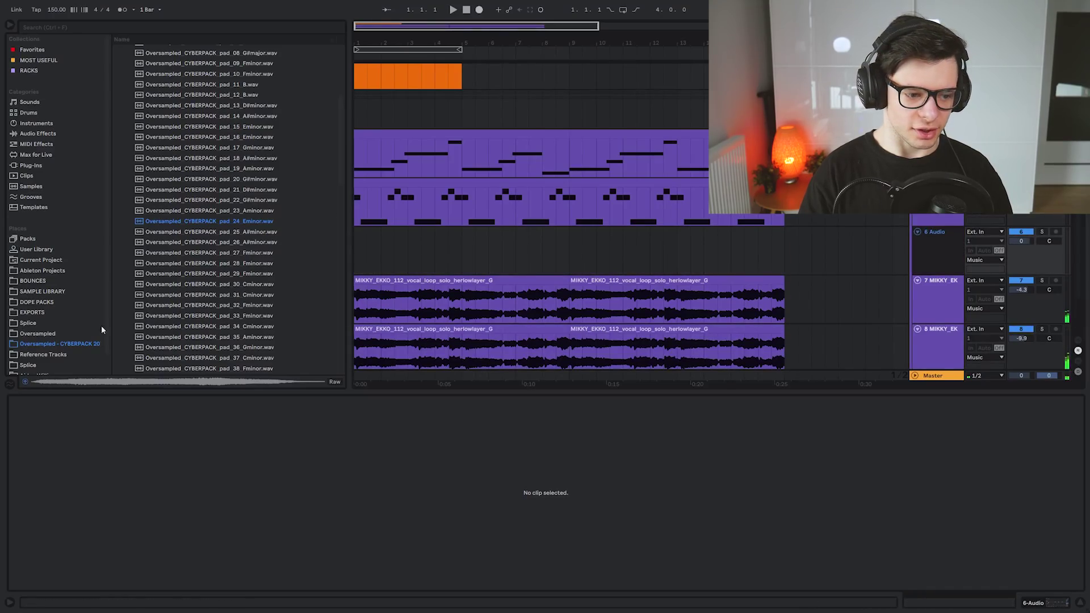
pyautogui.click(63, 342)
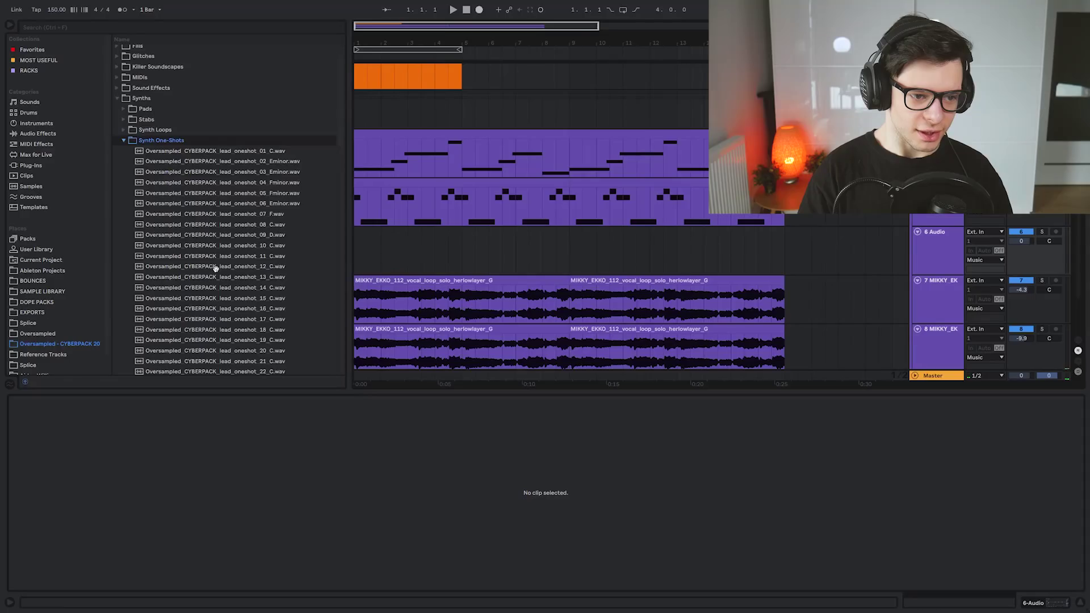
pyautogui.scroll(-10, 258, 299)
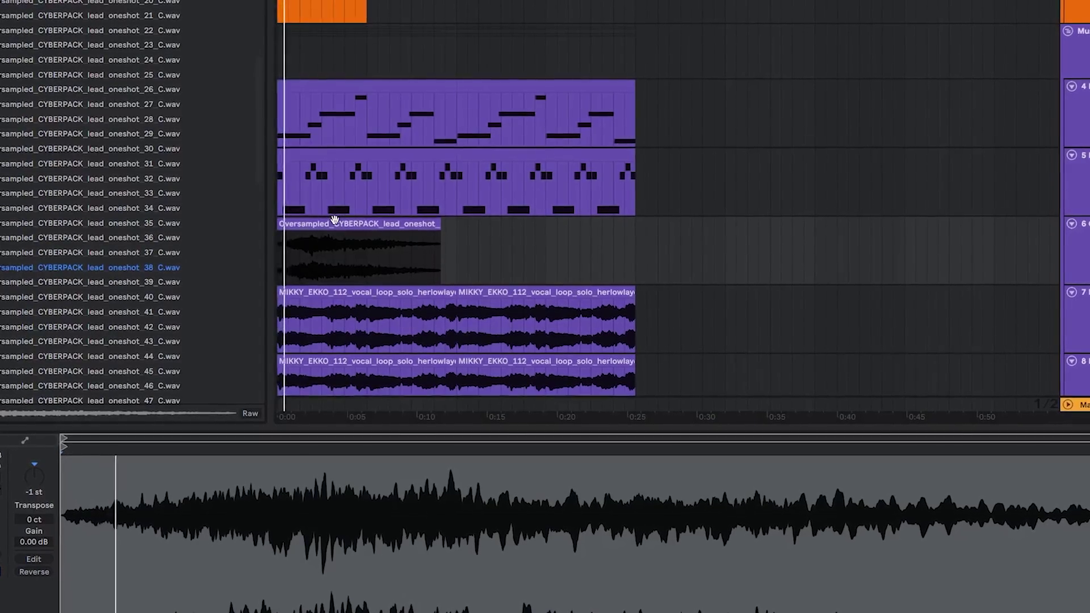
# Step: Move the lead_oneshot_38 clip so that it starts at bar 7 and play it back
pyautogui.scroll(2, 333, 259)
pyautogui.scroll(3, 332, 260)
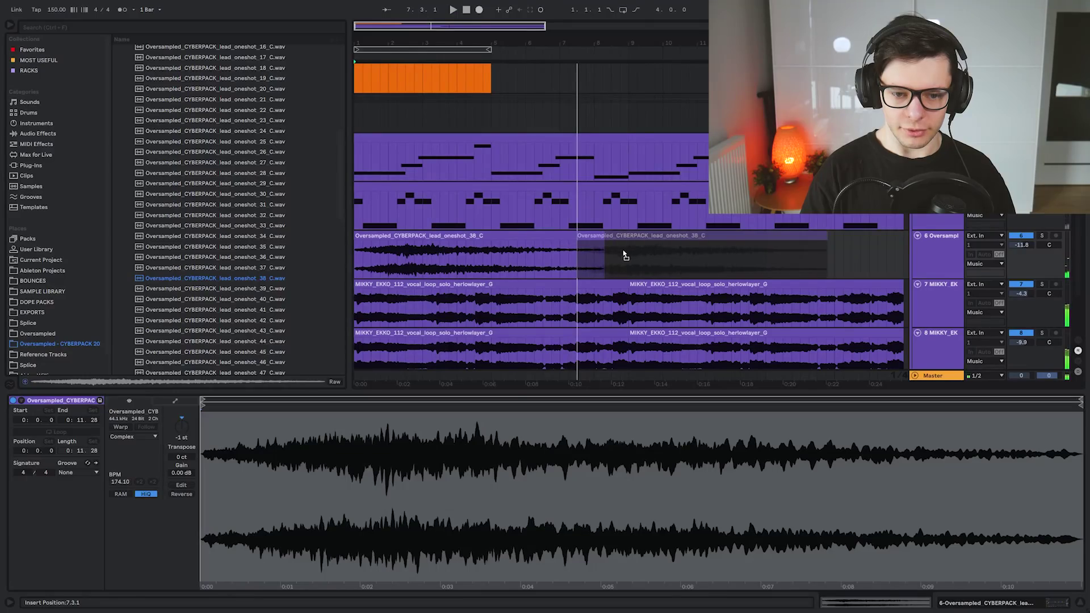
pyautogui.moveTo(625, 254); pyautogui.dragTo(601, 254)
pyautogui.click(554, 257)
pyautogui.press('space')
pyautogui.moveTo(570, 213); pyautogui.dragTo(658, 230)
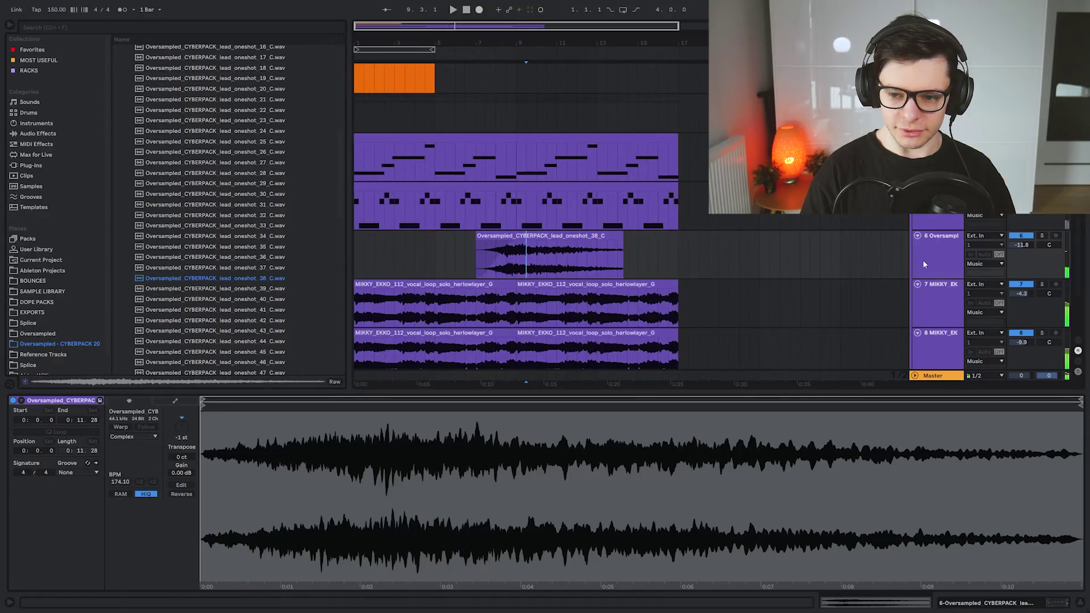
# Step: Duplicate the track holding the lead one-shot and delete the clip on the copy
pyautogui.click(921, 265)
pyautogui.hotkey('ctrl', 'd')
pyautogui.moveTo(737, 298); pyautogui.dragTo(258, 299)
pyautogui.press('Delete')
# Step: Place lead_oneshot_44 at bar 17 on the duplicated track, disable its Warp and transpose it to -17 st
pyautogui.scroll(-1, 486, 260)
pyautogui.moveTo(216, 292); pyautogui.dragTo(673, 270)
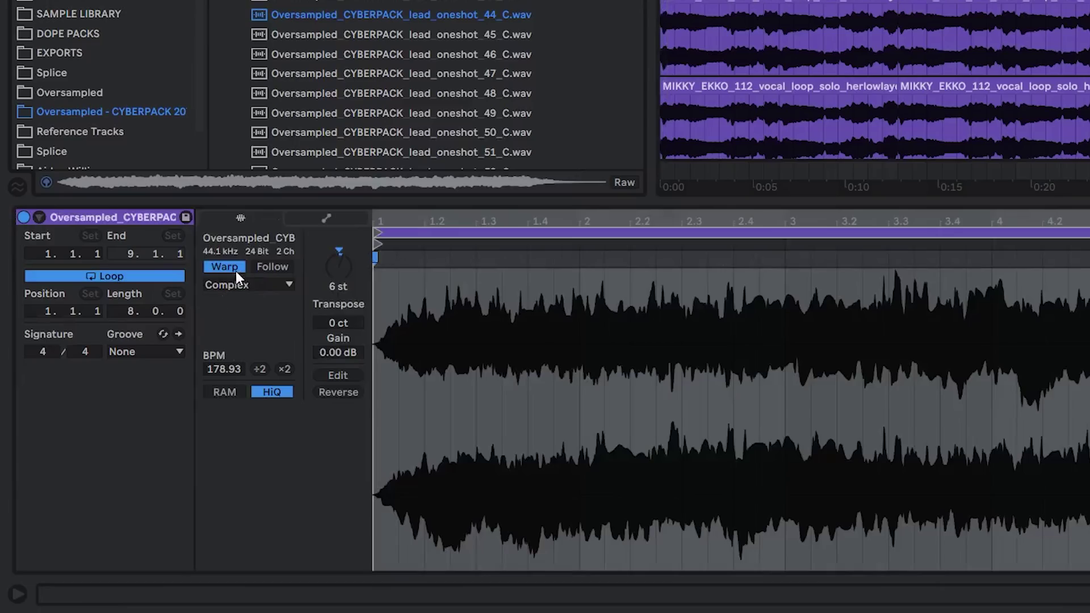
pyautogui.click(237, 270)
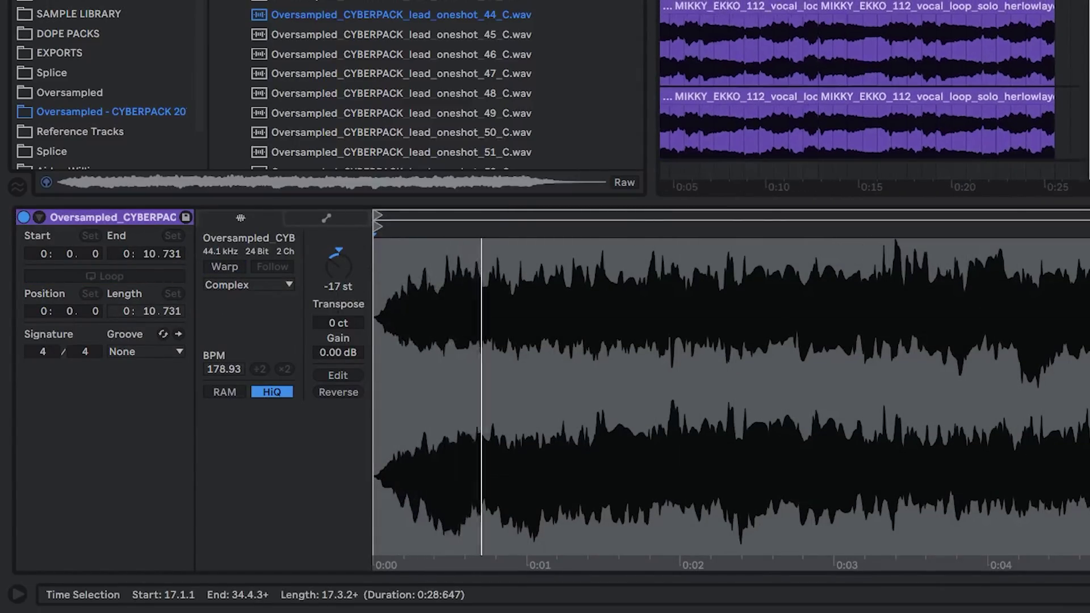
pyautogui.scroll(1, 863, 85)
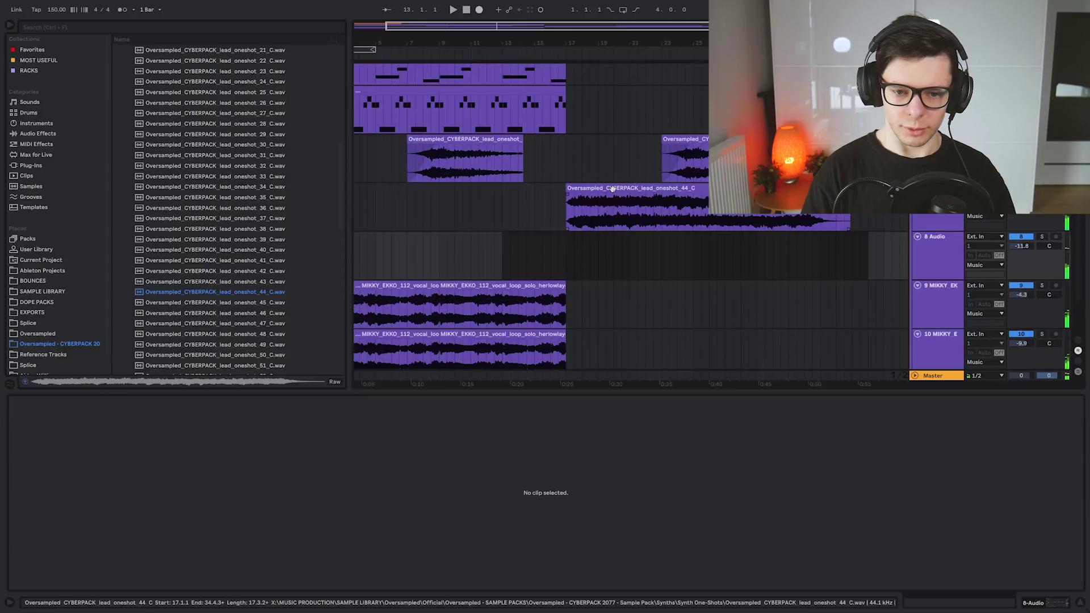
# Step: Transpose the lead_oneshot_44 clip at bar 17 to -29 st
pyautogui.click(610, 188)
pyautogui.moveTo(183, 433); pyautogui.dragTo(184, 448)
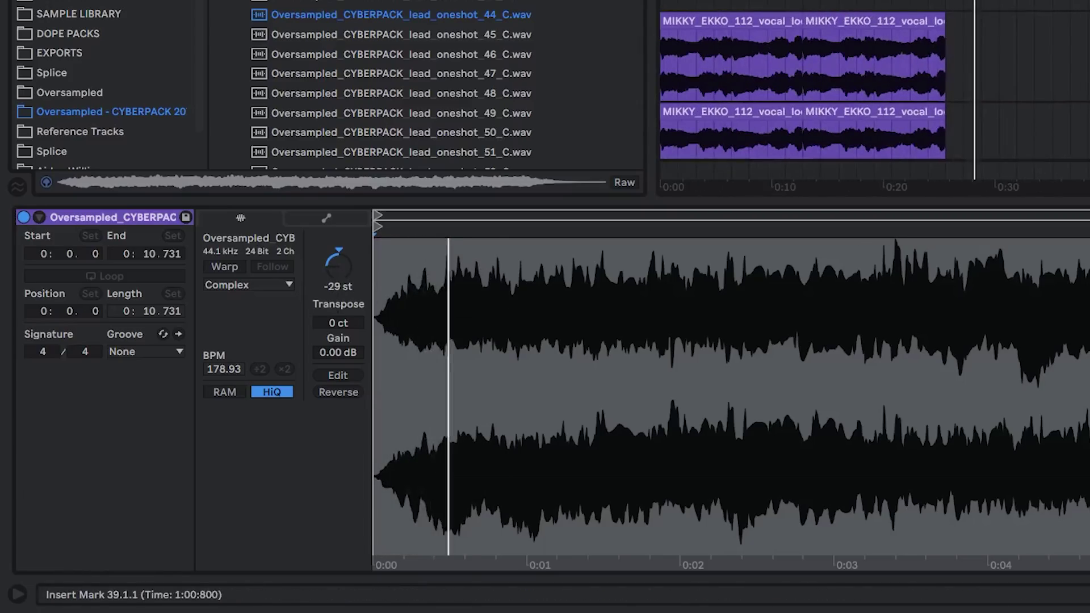
# Step: Add lead_oneshot_28 to the empty audio track below lead_oneshot_44, starting at 17.3.1 with Warp off, and play it back
pyautogui.moveTo(531, 289); pyautogui.dragTo(688, 288)
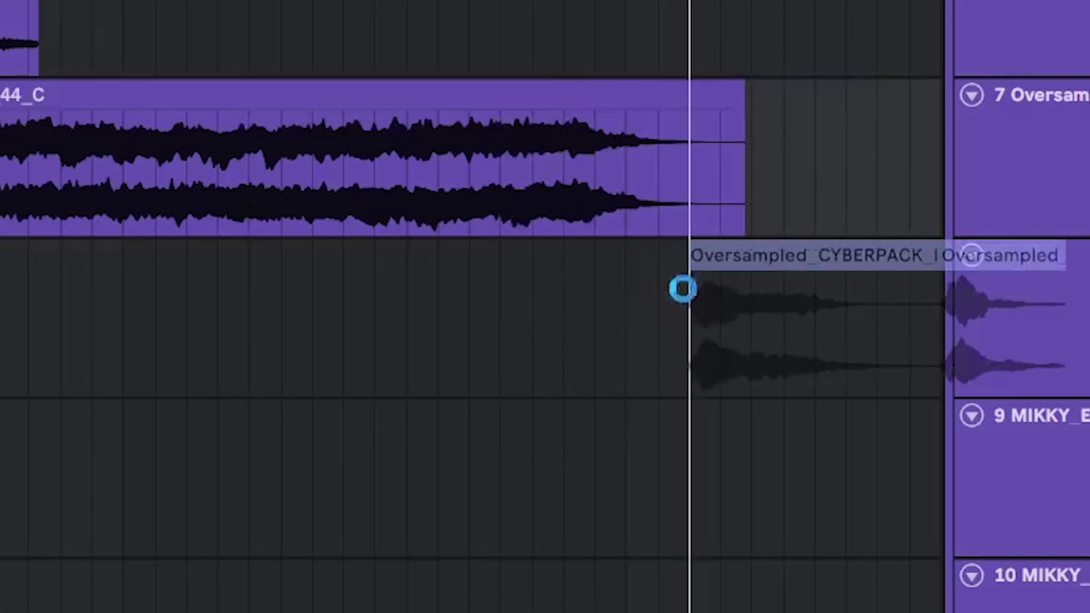
pyautogui.press('space')
pyautogui.moveTo(831, 340); pyautogui.dragTo(486, 333)
pyautogui.click(652, 245)
pyautogui.press('space')
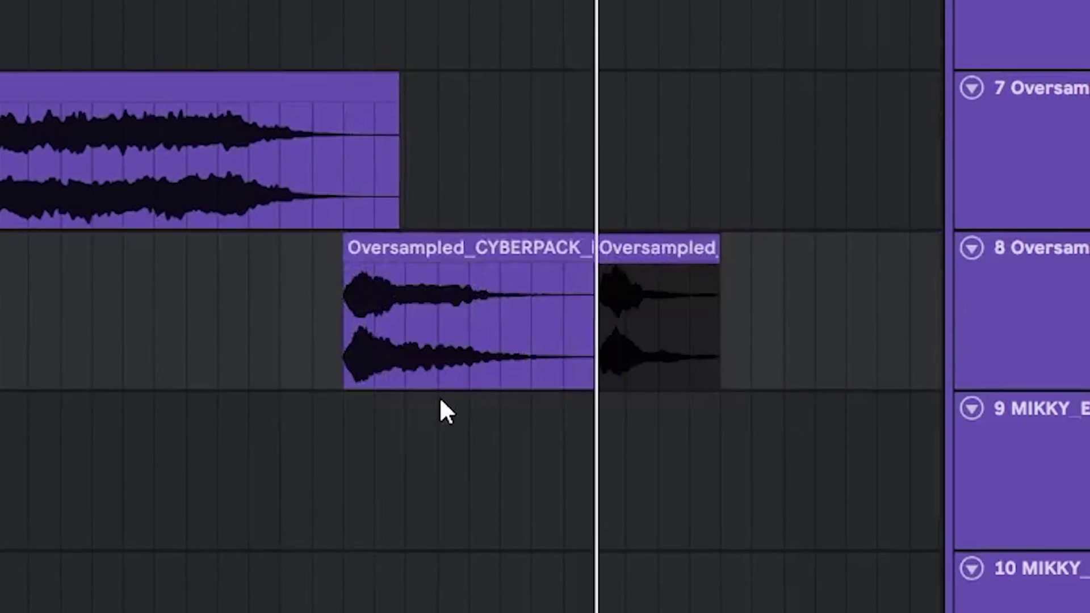
pyautogui.moveTo(720, 341); pyautogui.dragTo(283, 335)
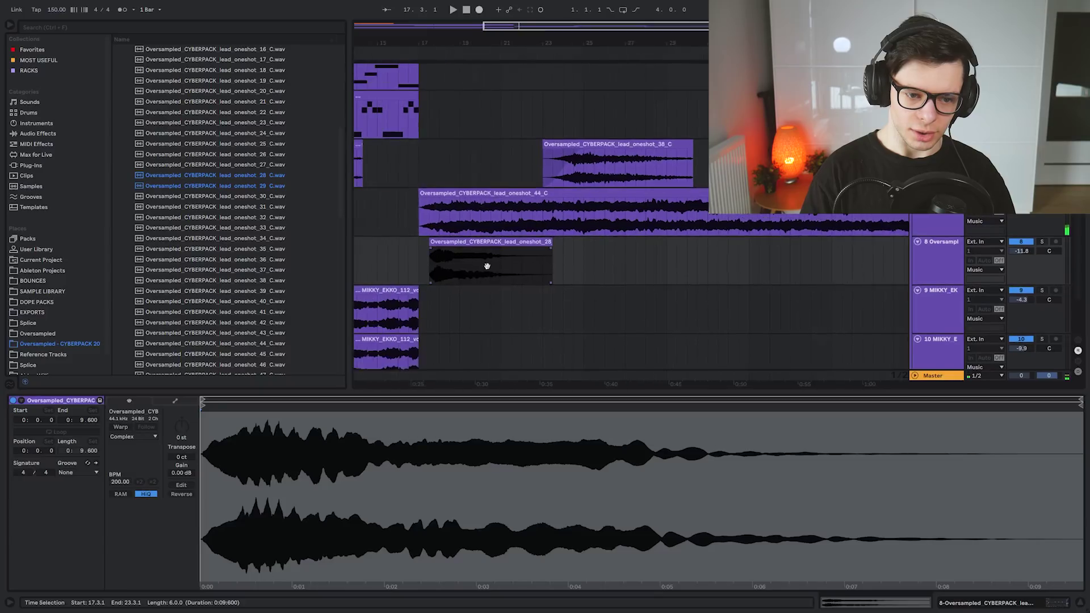
pyautogui.hscroll(-2, 486, 265)
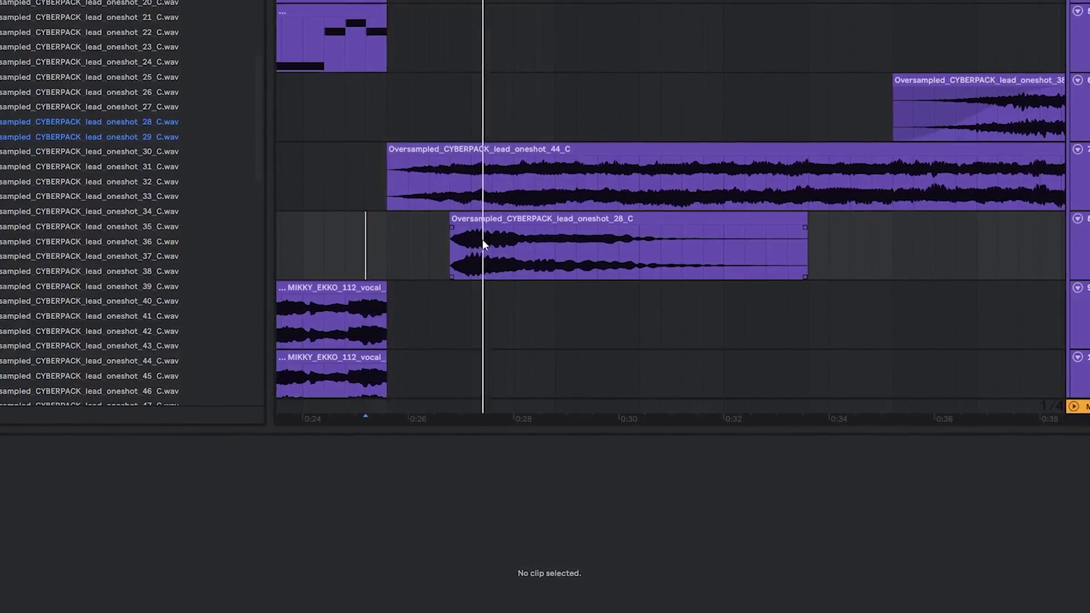
# Step: Move the lead_oneshot_17 clip so that it starts at bar 19 and transpose it to -10 st
pyautogui.scroll(-3, 584, 242)
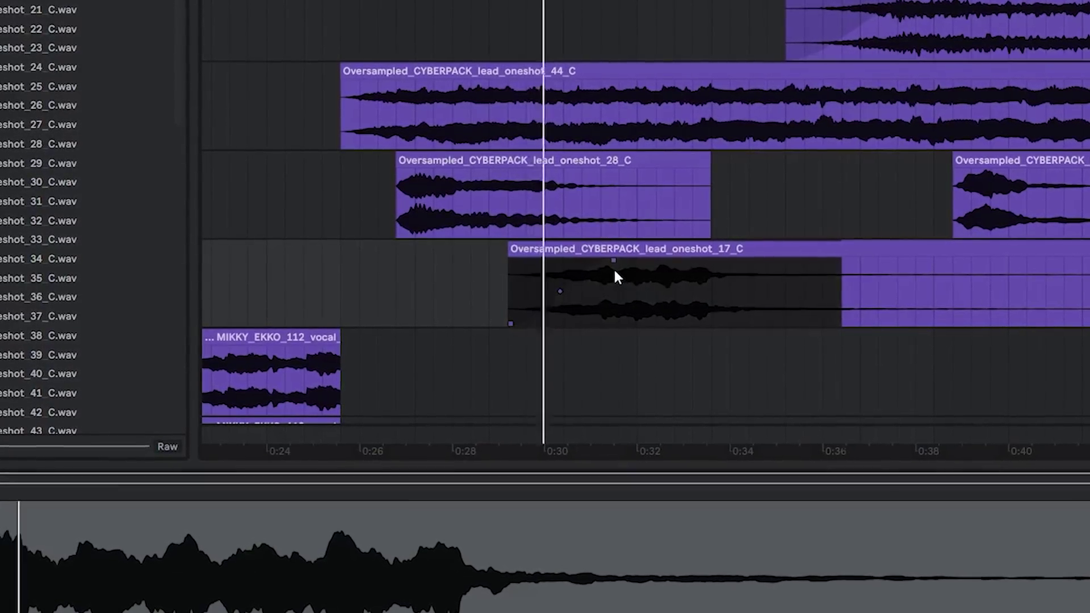
pyautogui.moveTo(630, 248)
pyautogui.mouseDown()
pyautogui.moveTo(610, 254)
pyautogui.moveTo(628, 264)
pyautogui.mouseUp()
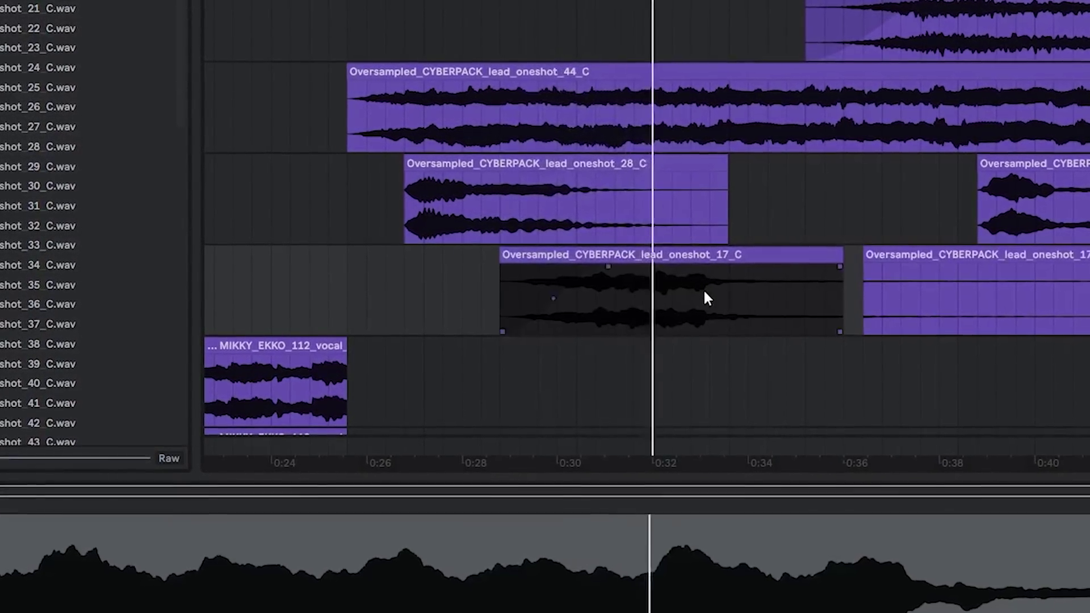
pyautogui.moveTo(851, 260); pyautogui.dragTo(1072, 261)
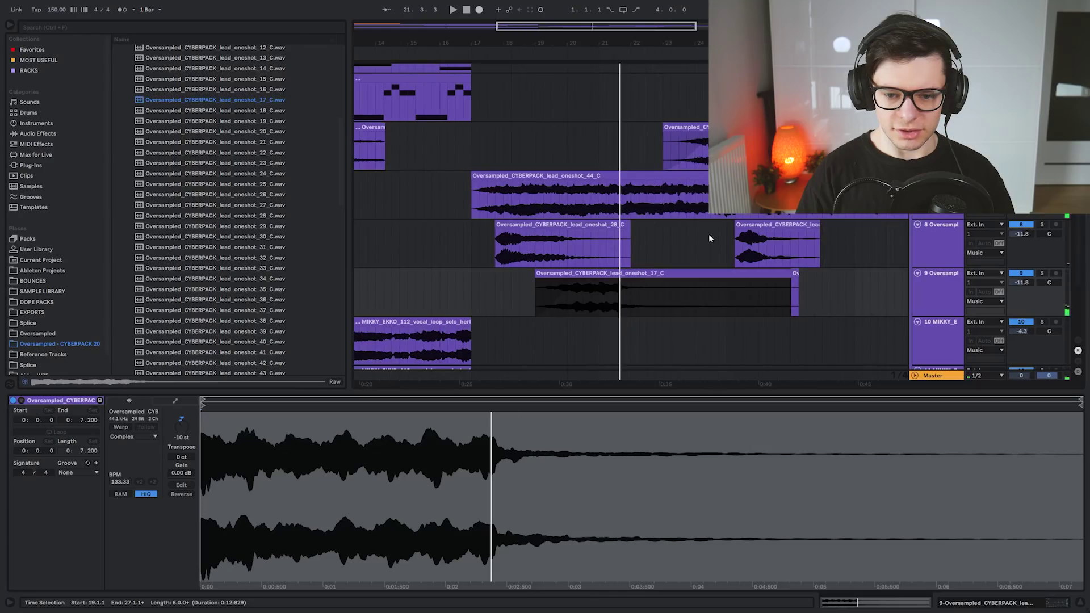
pyautogui.click(709, 239)
# Step: Create an eight-bar MIDI clip at bar 17 on the Flume Pad track and draw the notes G0, F#2, D2, C2, C#2, B1 and E2
pyautogui.click(479, 208)
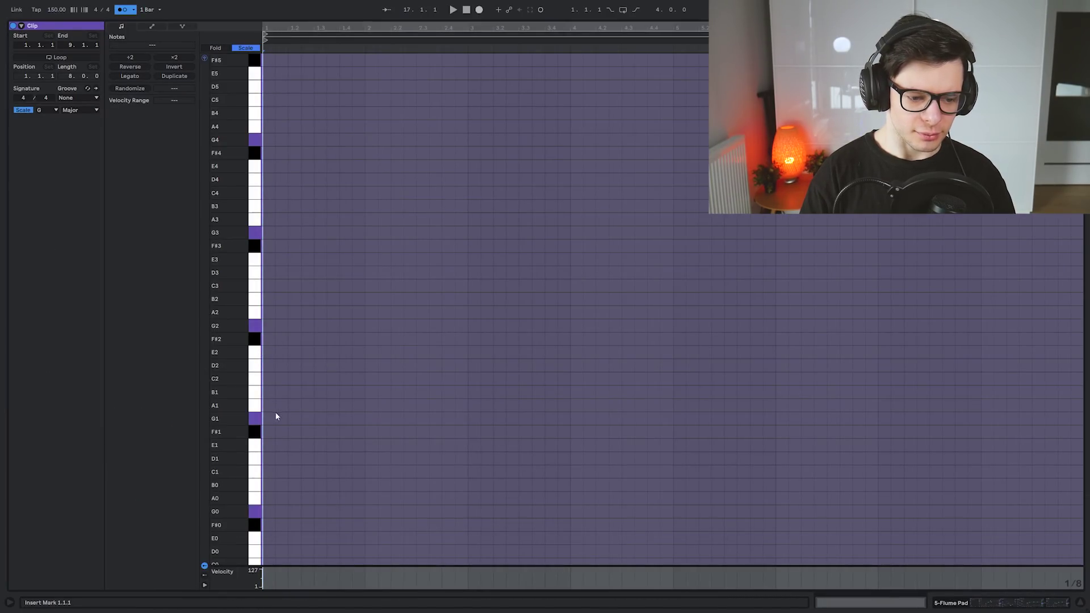
pyautogui.doubleClick(269, 419)
pyautogui.moveTo(275, 418); pyautogui.dragTo(378, 419)
pyautogui.press('space')
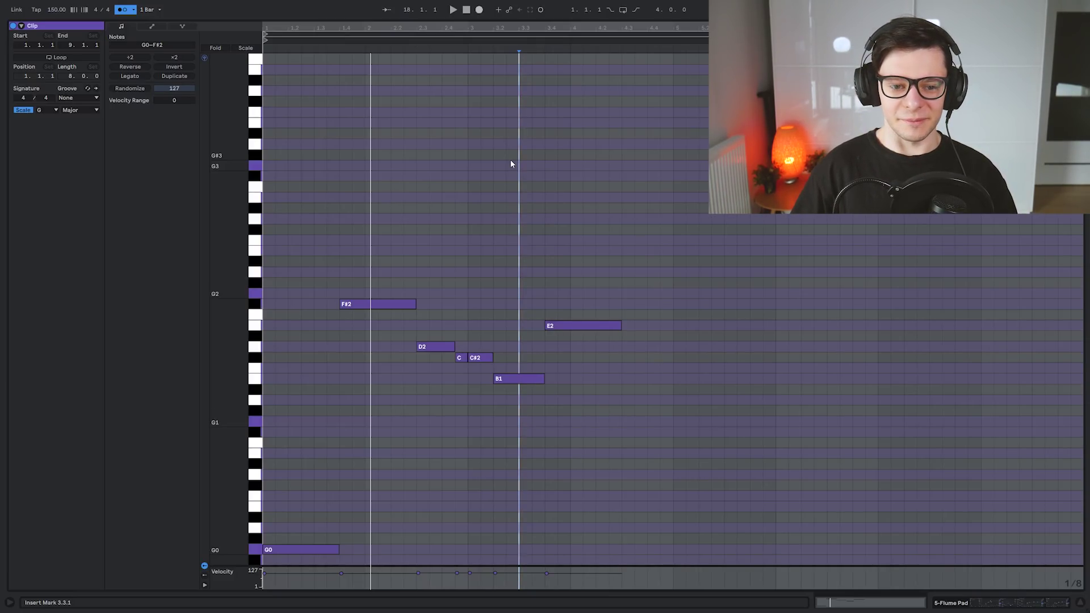
pyautogui.hotkey('shift', 'Tab')
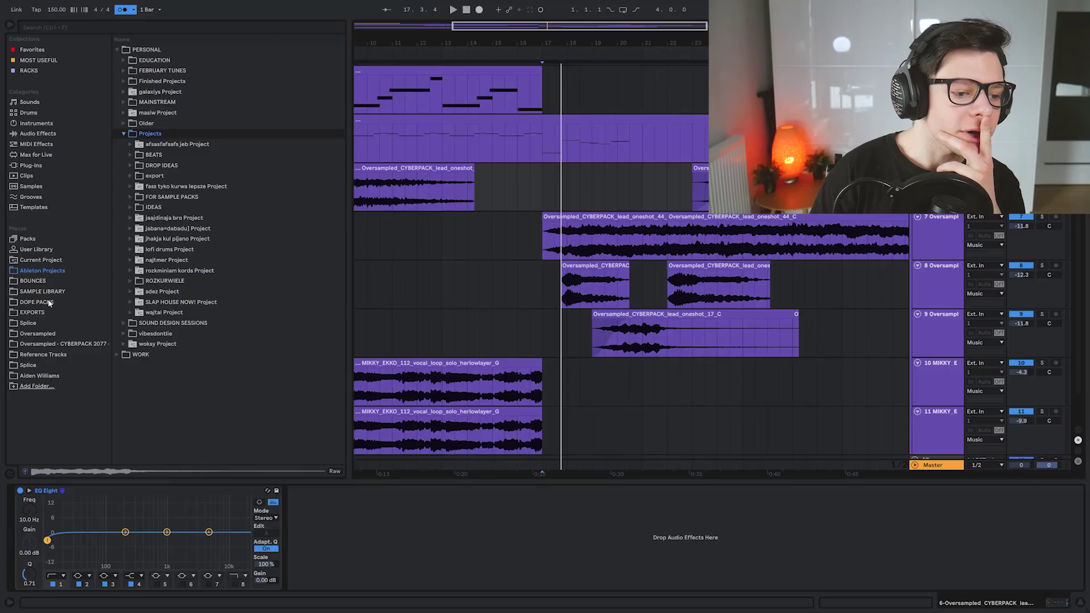
# Step: Place complex_pluck_reverb_140bpm_Gmajor from the Oversampled folder at bar 38 on the lead_oneshot_38 track
pyautogui.click(37, 333)
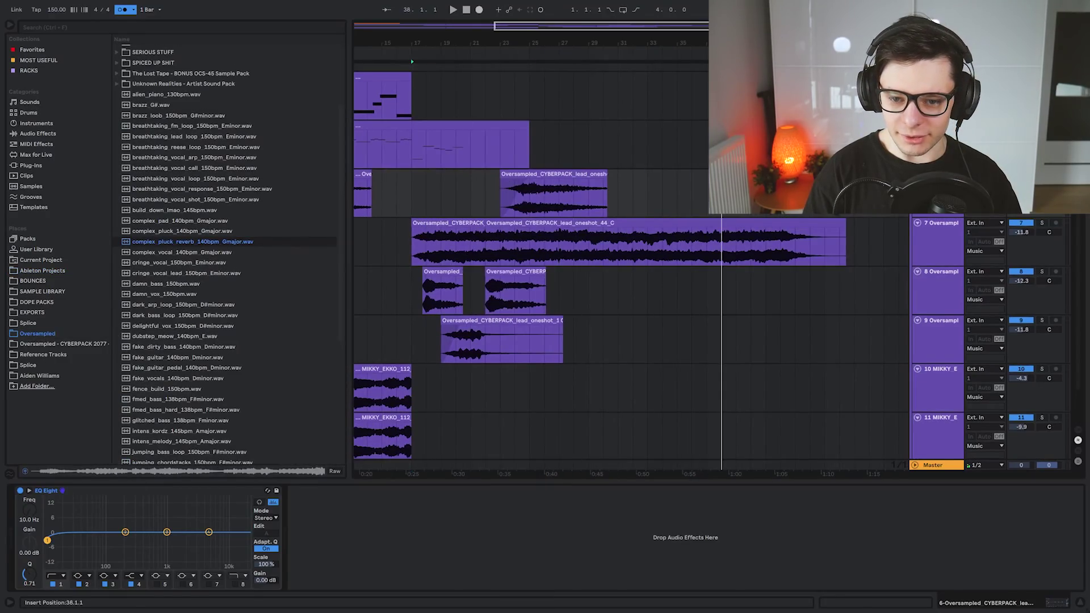
pyautogui.moveTo(722, 62); pyautogui.dragTo(839, 61)
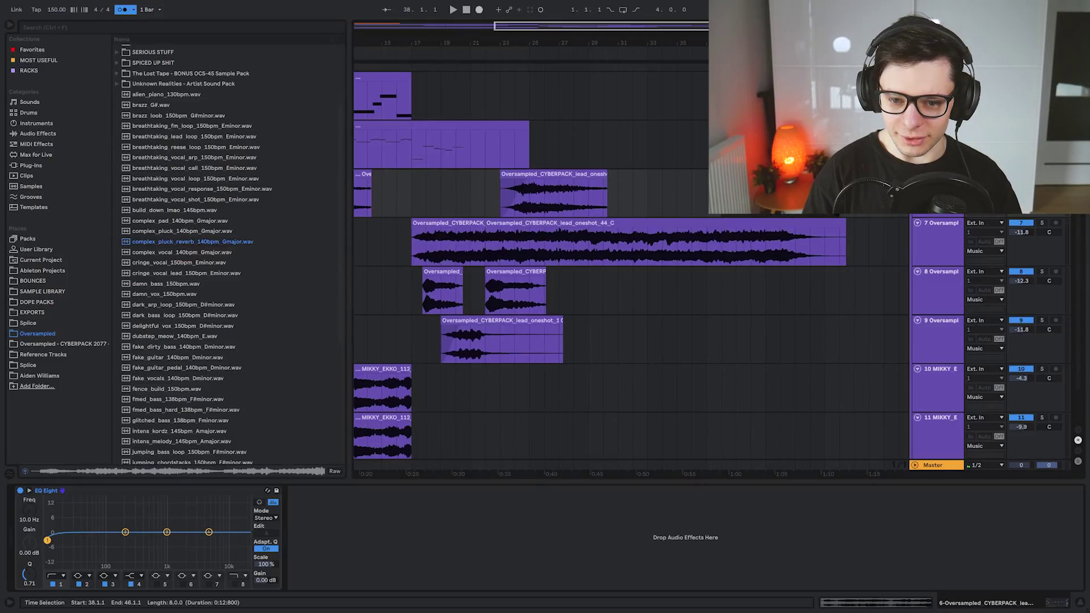
pyautogui.scroll(5, 755, 213)
pyautogui.scroll(-4, 754, 213)
# Step: Deactivate the lead_oneshot_44 clip from bar 22 onward and play back the complex pluck reverb sample
pyautogui.click(809, 222)
pyautogui.press('0')
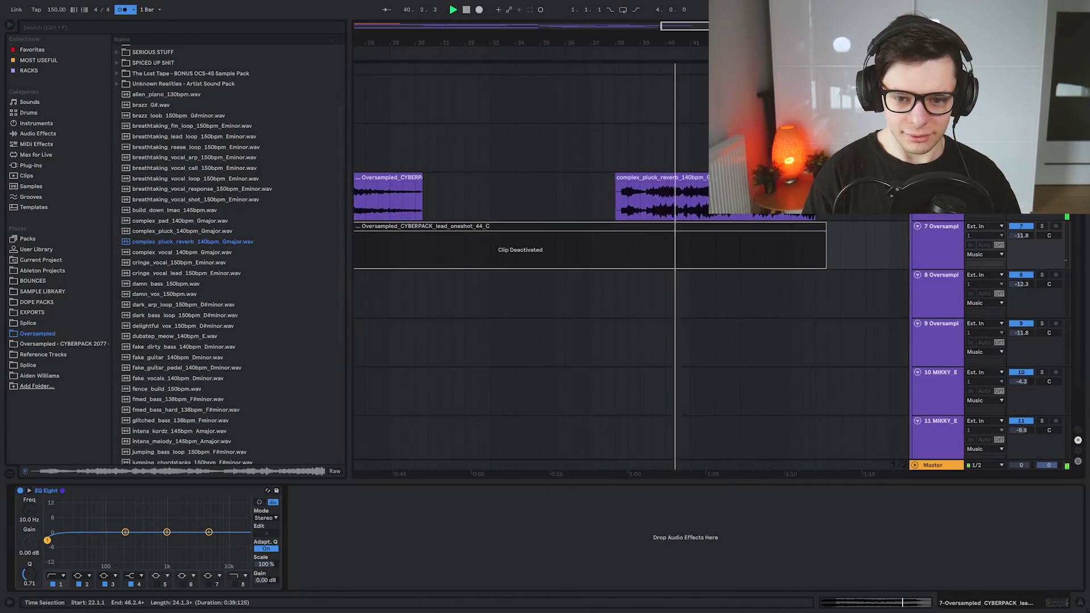
pyautogui.scroll(-3, 694, 201)
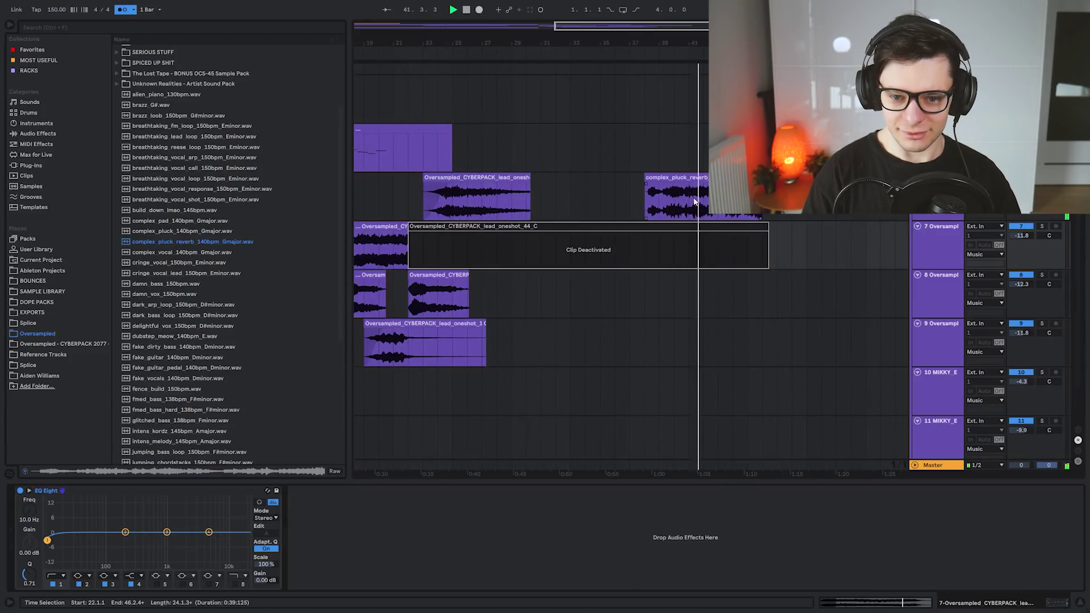
pyautogui.click(591, 210)
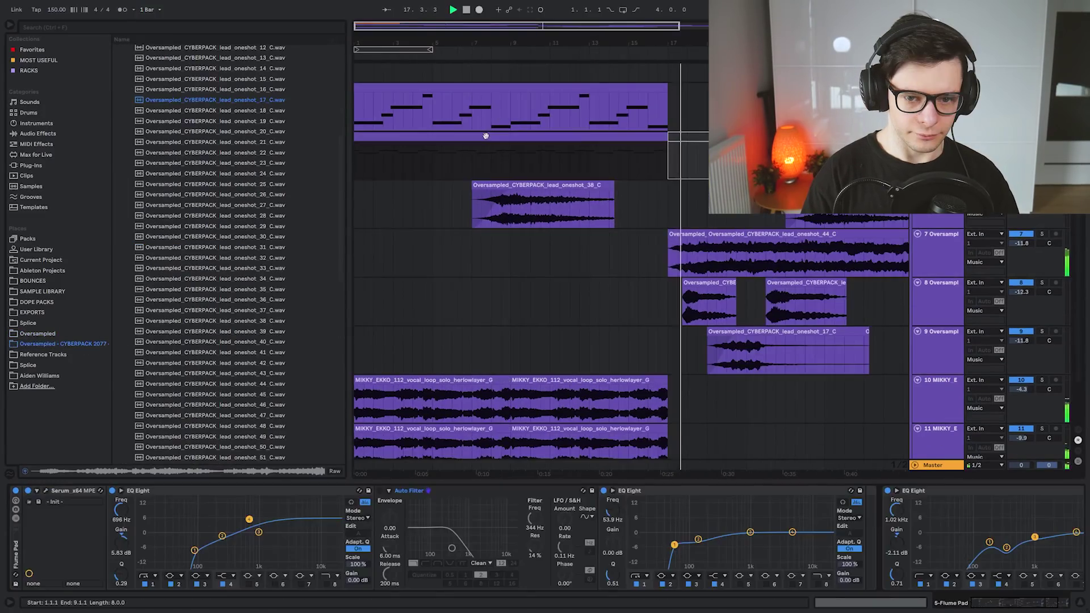
# Step: Split the lead_oneshot_44 layer at bar 19, transpose a split section to -20 st and play it back
pyautogui.scroll(5, 639, 236)
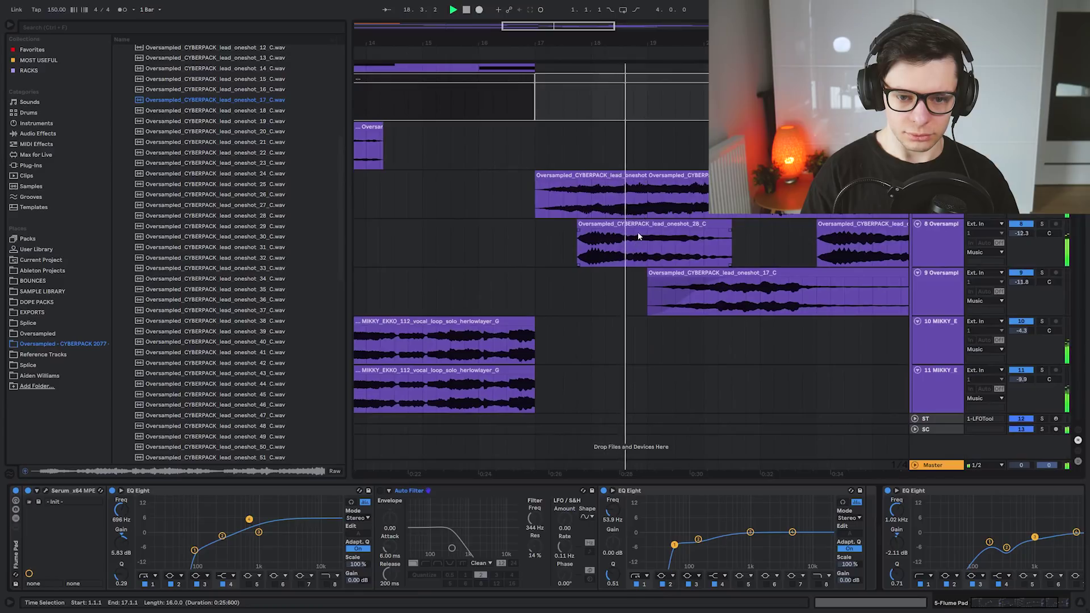
pyautogui.click(547, 189)
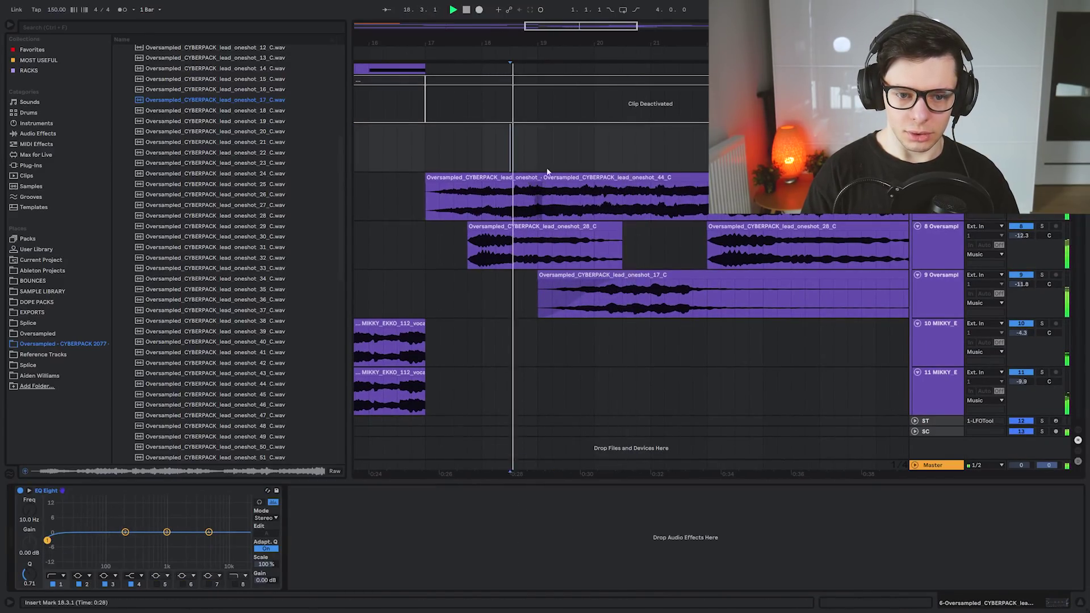
pyautogui.scroll(3, 579, 193)
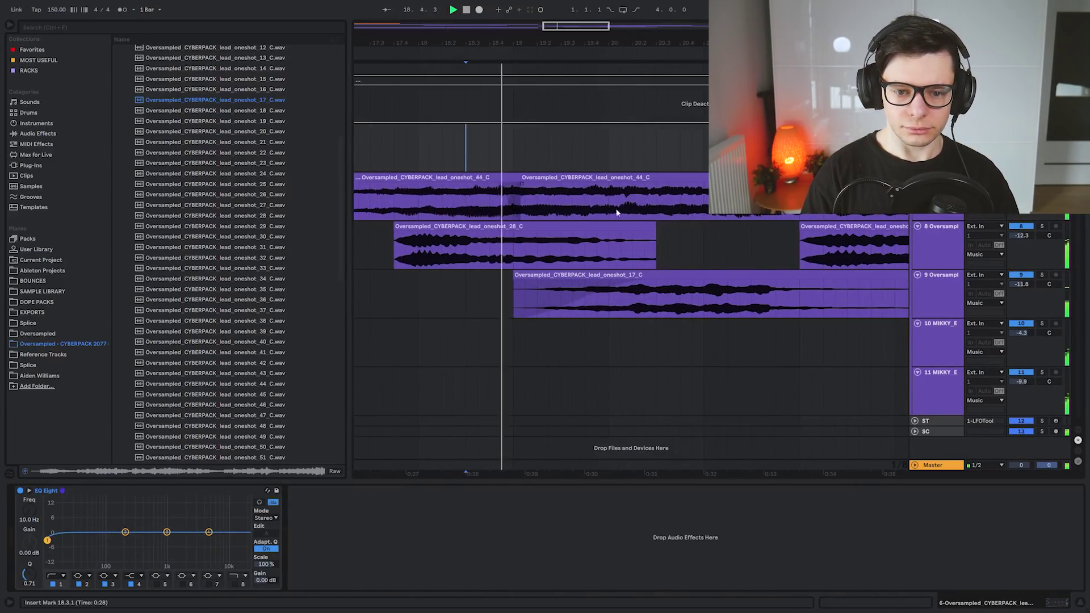
pyautogui.scroll(-3, 626, 207)
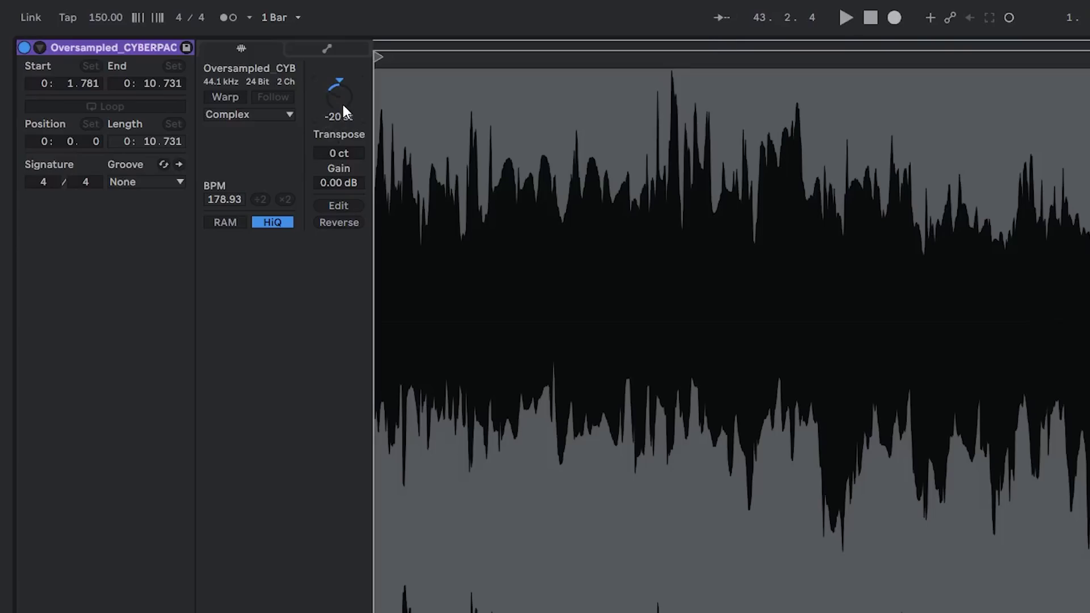
pyautogui.press('space')
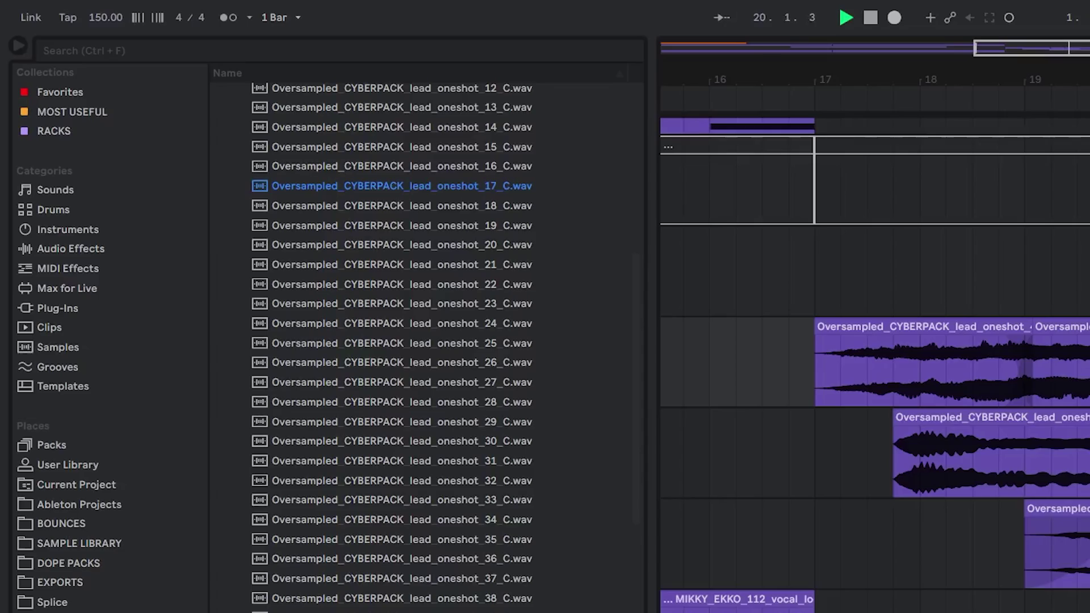
# Step: Start the lead_oneshot_44 layer at bar 16 and repeat the vocal loop at bar 17 on the lowest vocal track
pyautogui.moveTo(885, 340); pyautogui.dragTo(862, 363)
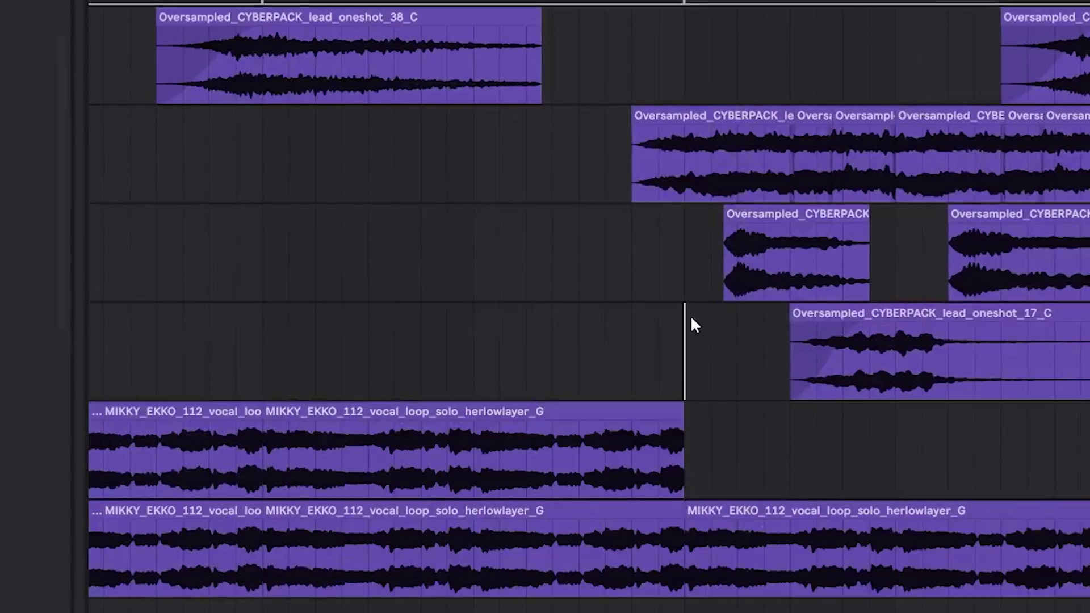
pyautogui.scroll(5, 690, 318)
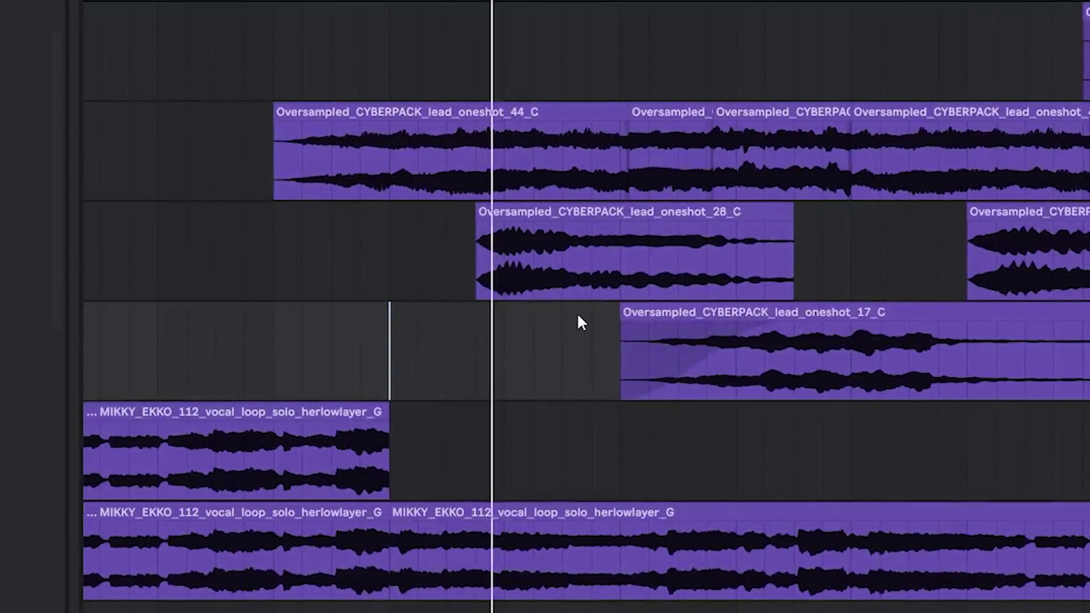
pyautogui.moveTo(578, 316); pyautogui.dragTo(405, 323)
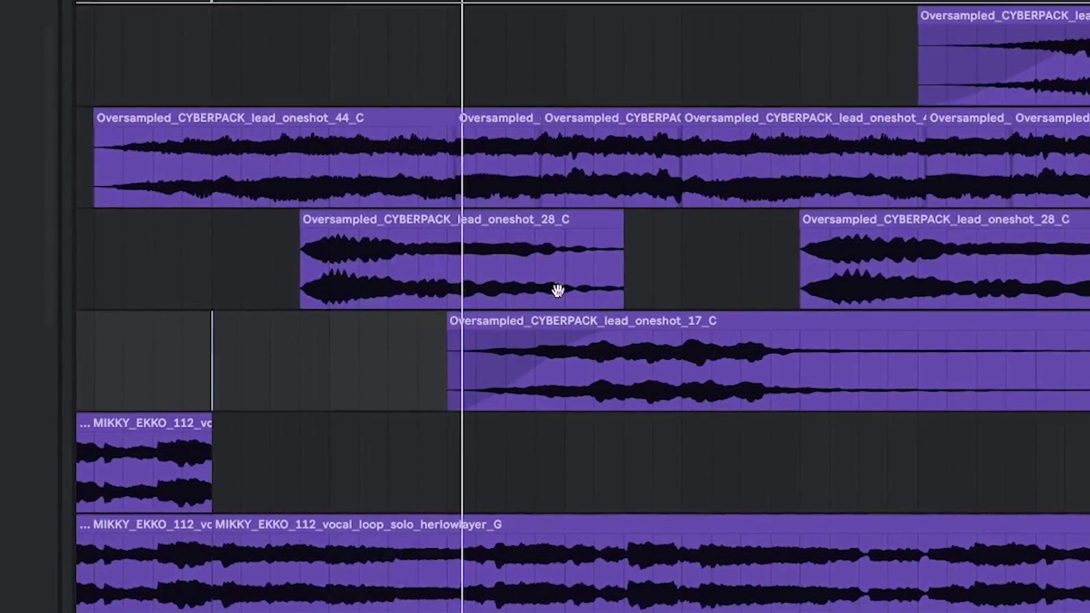
pyautogui.moveTo(557, 293); pyautogui.dragTo(508, 284)
pyautogui.moveTo(665, 250); pyautogui.dragTo(597, 255)
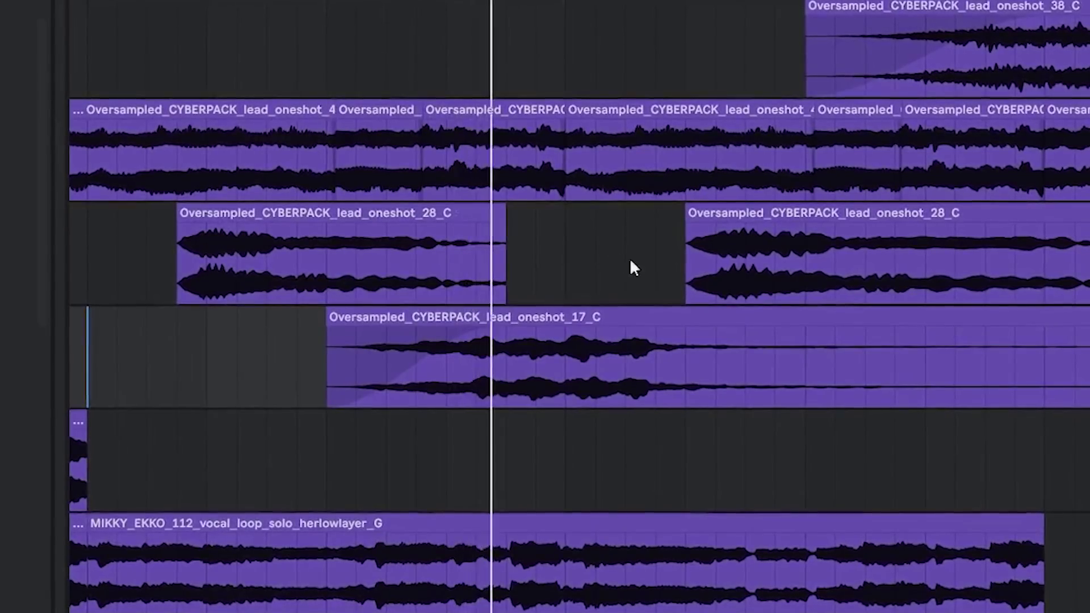
# Step: Turn on Warp for the lead_oneshot_17 clip and choose its warp mode
pyautogui.click(665, 319)
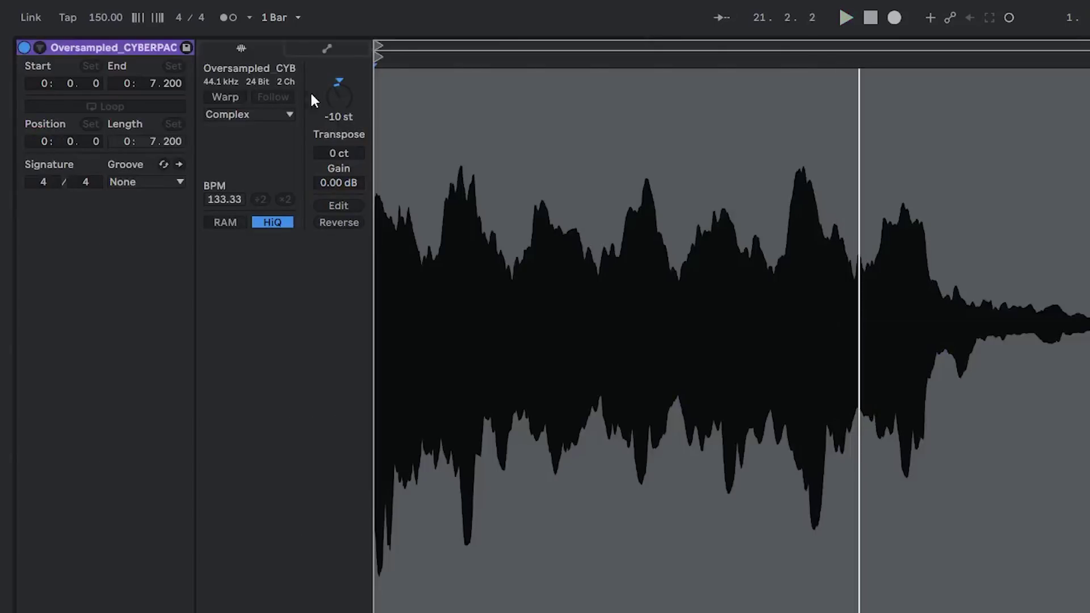
pyautogui.click(230, 99)
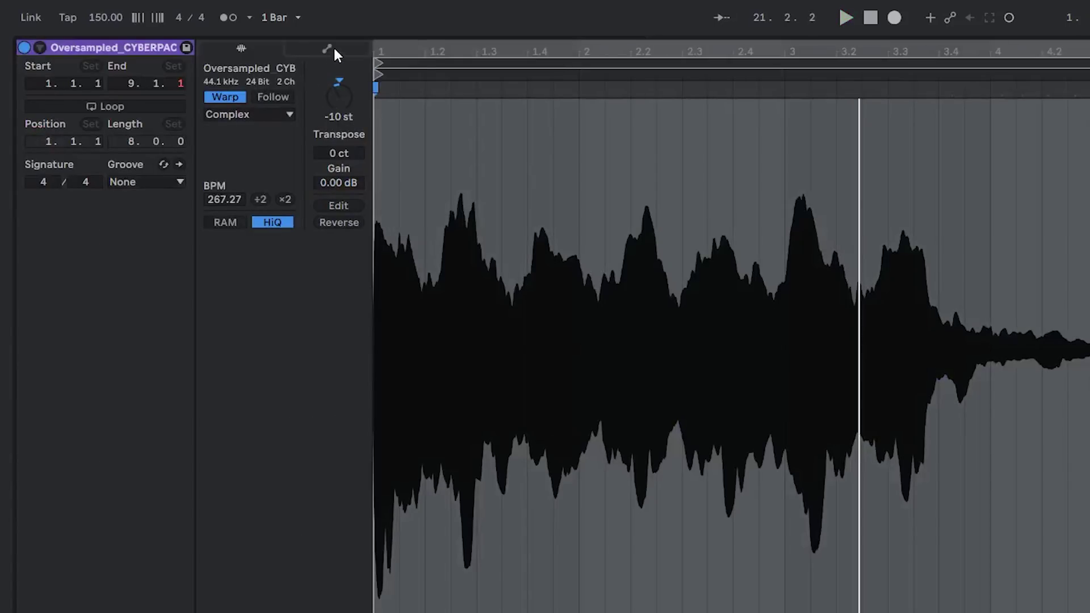
pyautogui.click(330, 49)
pyautogui.click(260, 48)
pyautogui.click(250, 114)
pyautogui.click(254, 192)
# Step: Draw a Transposition envelope on the lead_oneshot_17 clip that ramps from 0 st at bar 2 to about -3 st just after bar 3
pyautogui.click(329, 48)
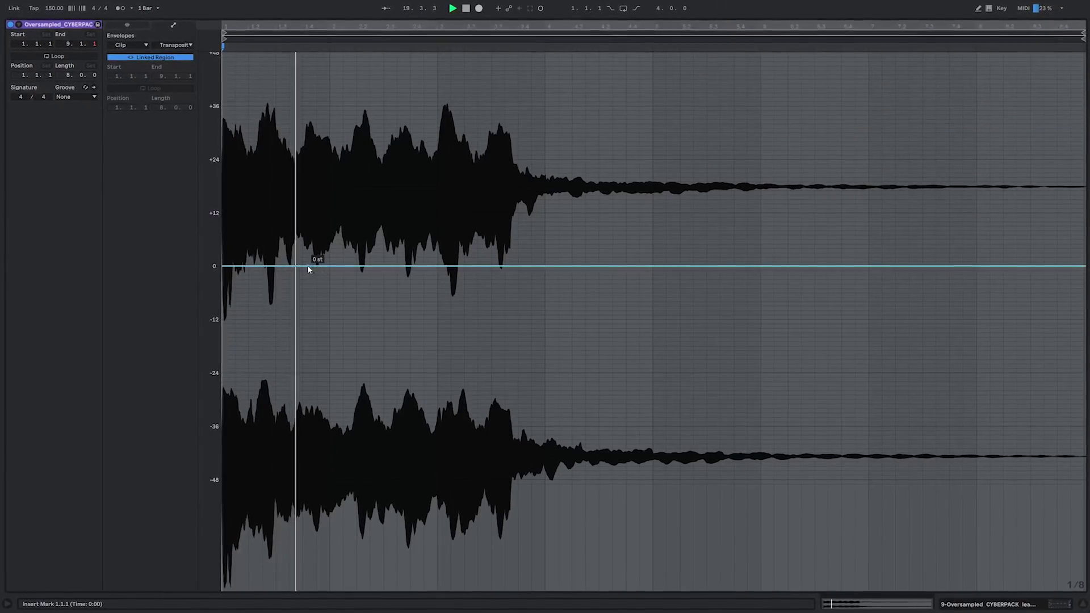
pyautogui.click(307, 265)
pyautogui.click(341, 266)
pyautogui.moveTo(342, 265); pyautogui.dragTo(451, 275)
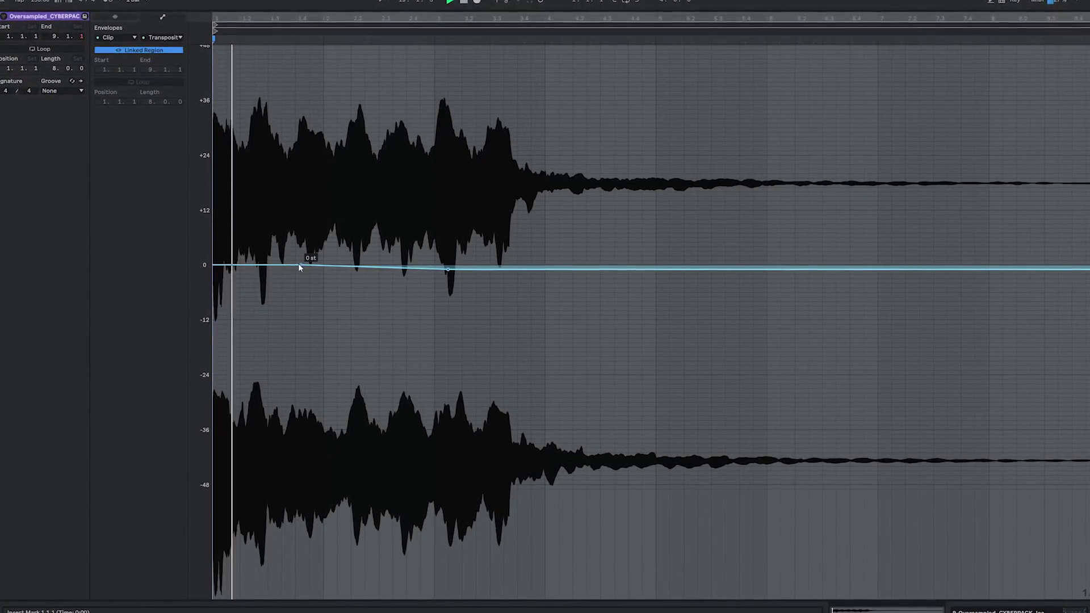
pyautogui.moveTo(302, 265); pyautogui.dragTo(262, 262)
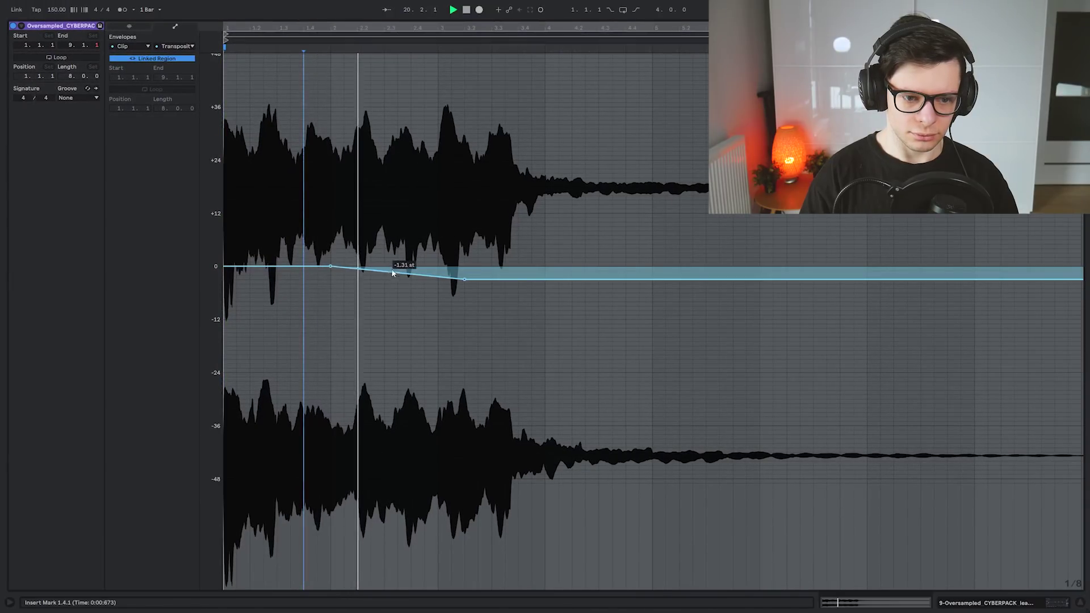
pyautogui.moveTo(392, 273); pyautogui.dragTo(436, 274)
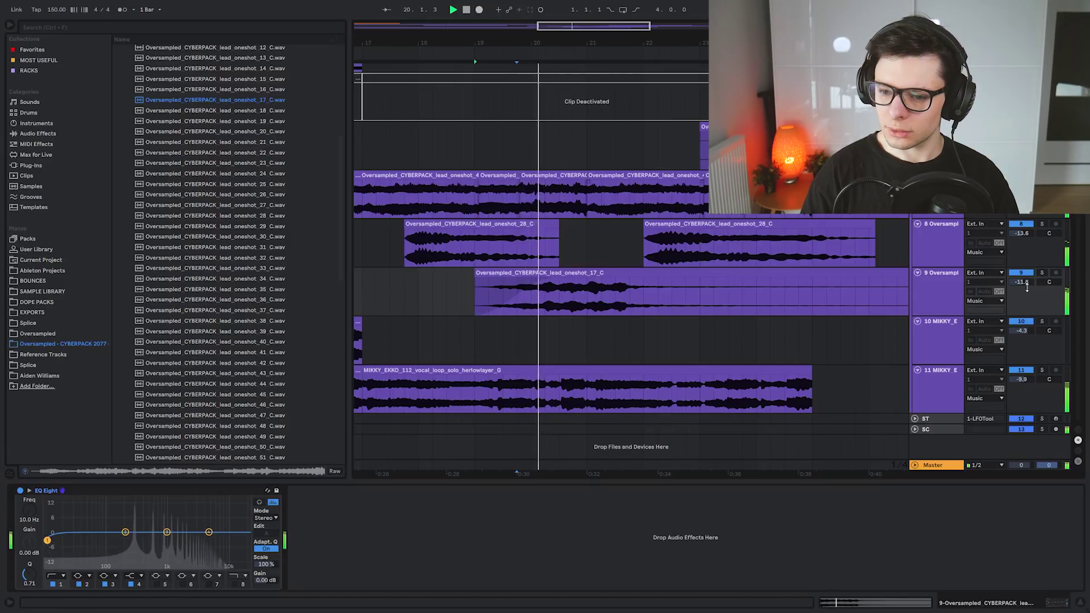
# Step: Set the lead_oneshot_17 track's volume to -10.7 dB and divide its clip into sections from bar 21
pyautogui.moveTo(1026, 287); pyautogui.dragTo(1020, 285)
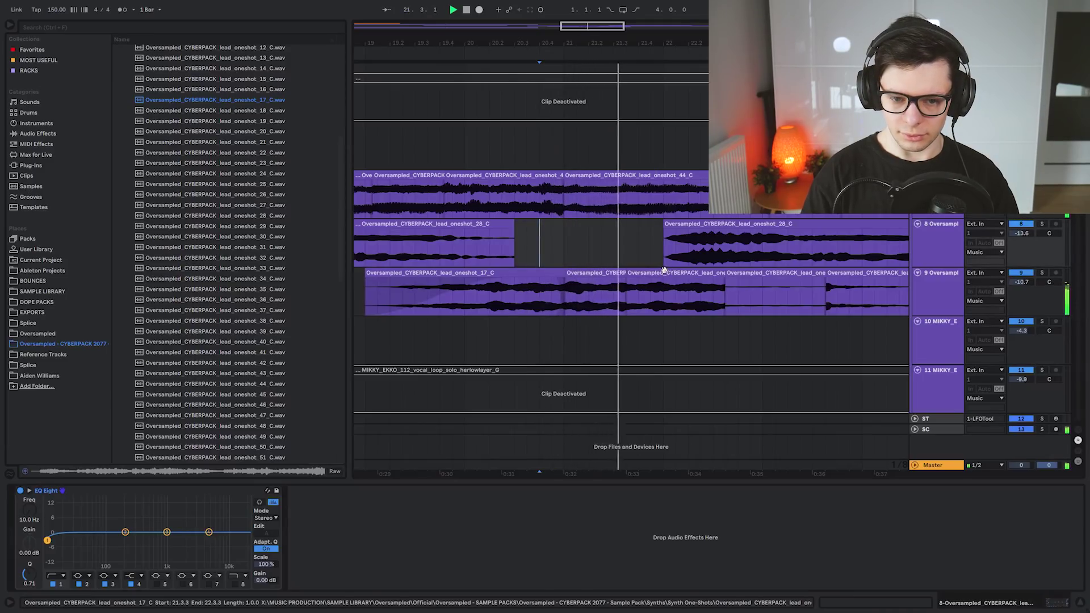
pyautogui.click(627, 279)
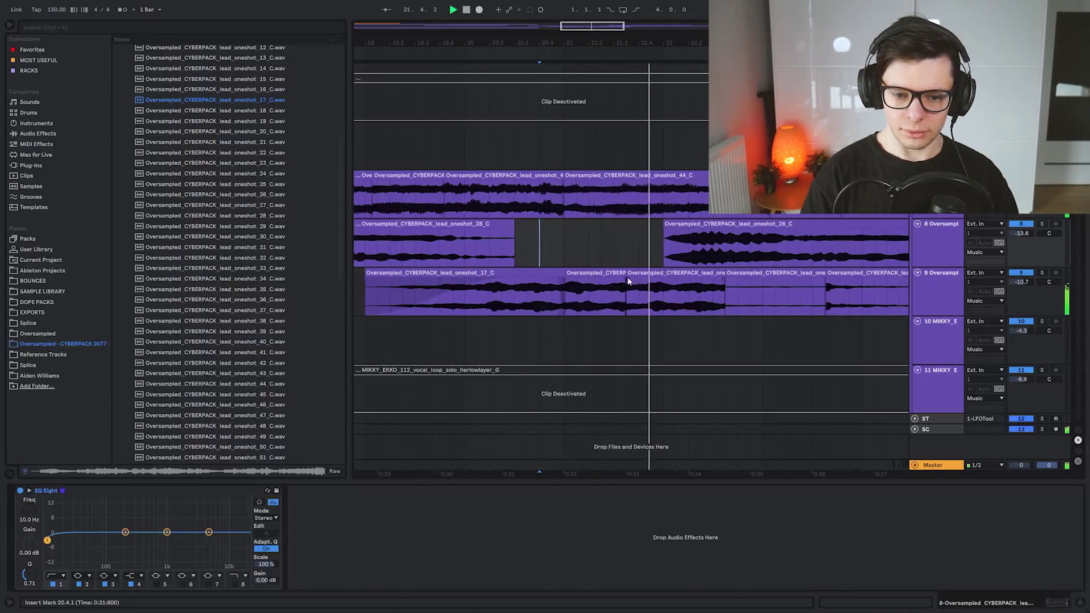
pyautogui.click(624, 281)
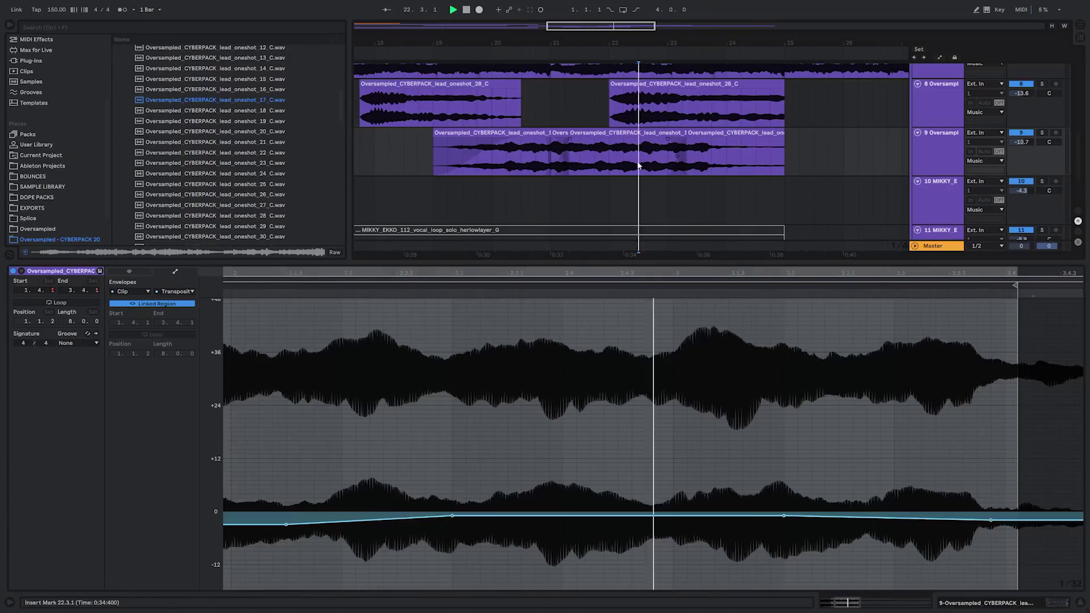
# Step: Play back the edited lead_oneshot_17 sections from 22.2.1
pyautogui.click(622, 164)
pyautogui.press('space')
pyautogui.press('space')
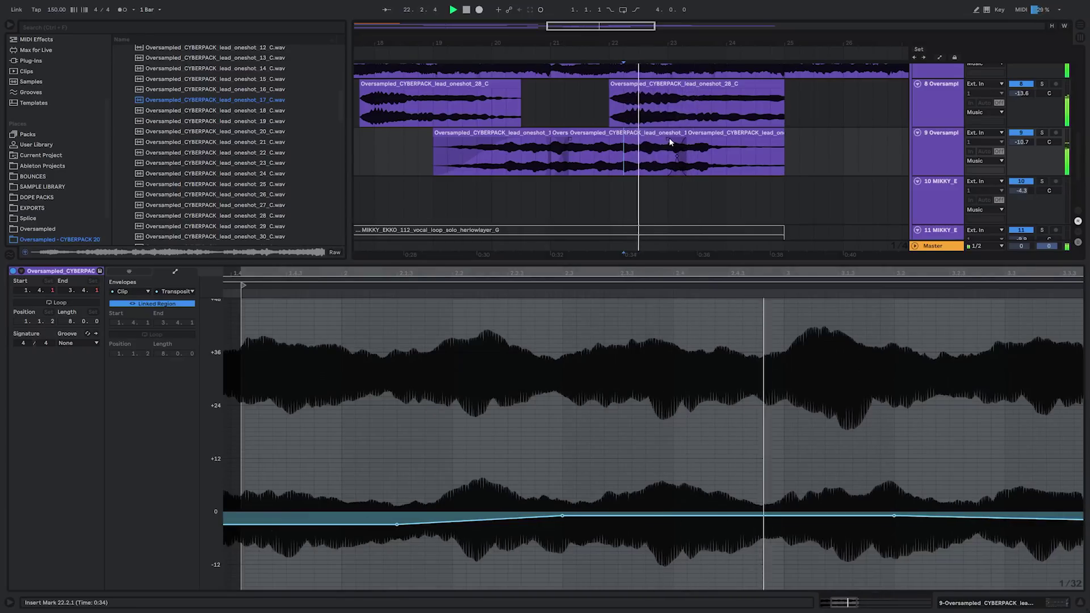
# Step: Curve the Transposition envelope of the last lead_oneshot_17 section so it rises to +2 st around bar 3, and play it back
pyautogui.moveTo(674, 139); pyautogui.dragTo(657, 140)
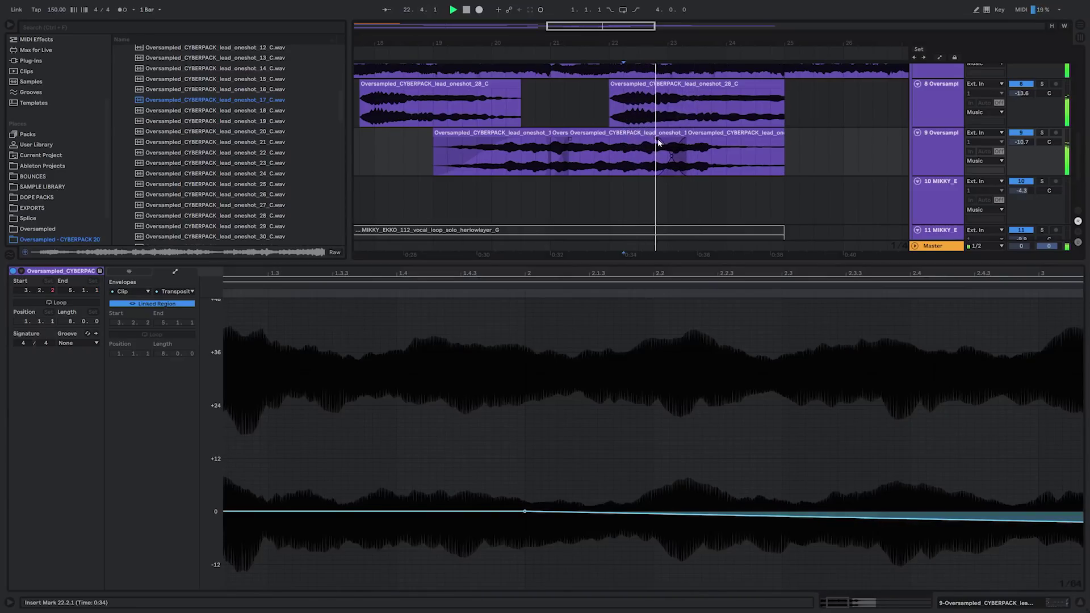
pyautogui.click(692, 145)
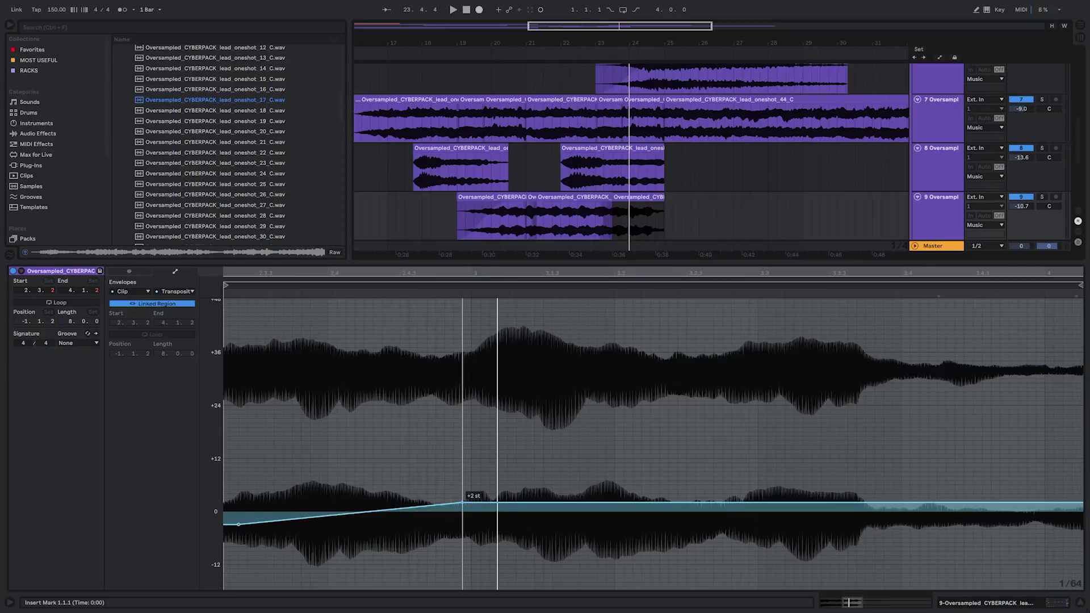
pyautogui.moveTo(434, 506); pyautogui.dragTo(436, 511)
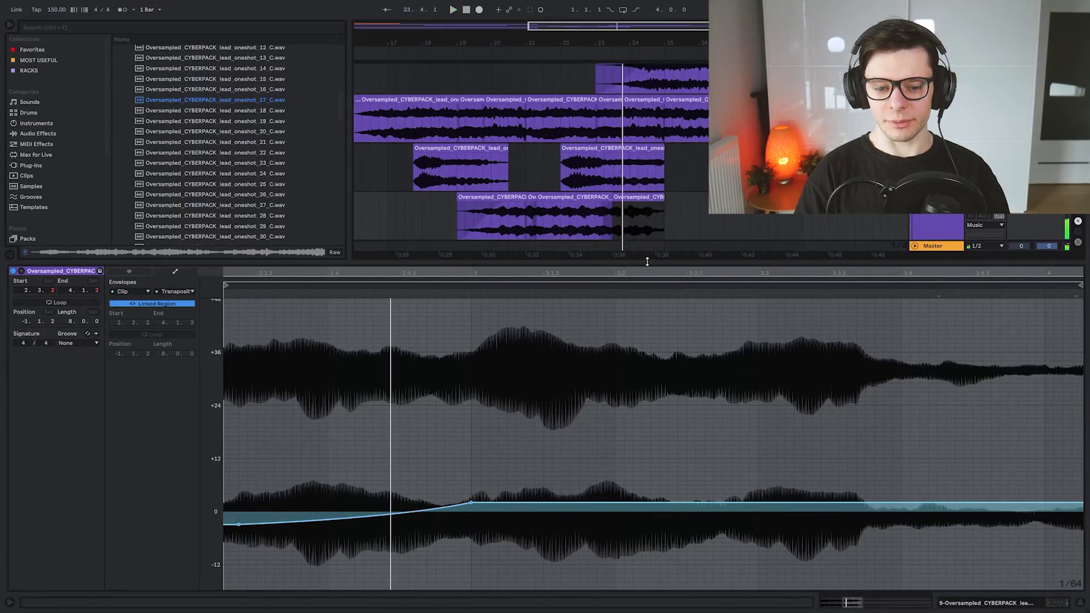
pyautogui.press('space')
pyautogui.doubleClick(647, 262)
pyautogui.hscroll(-1, 544, 328)
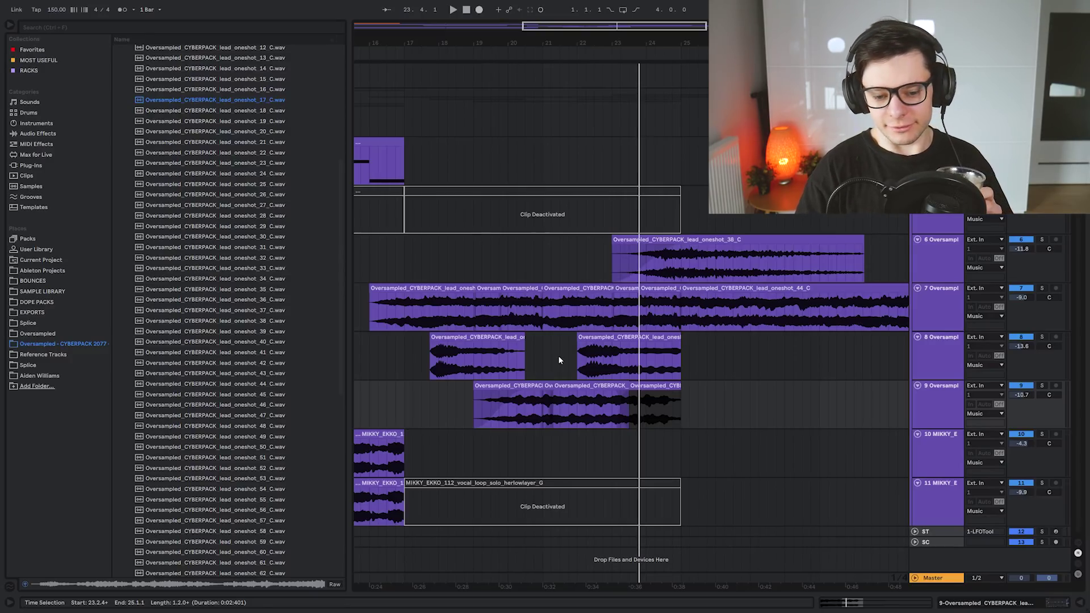
# Step: Repeat the one-shot clips of tracks 8 and 9 after bar 25 and group the four CYBERPACK lead one-shot tracks
pyautogui.click(472, 363)
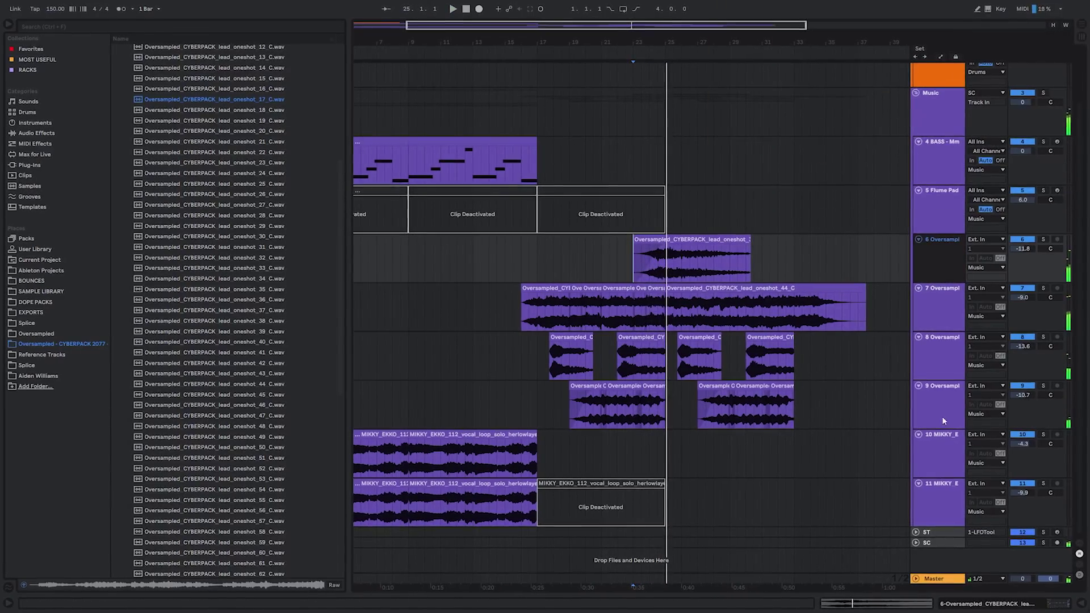
pyautogui.keyDown('shift'); pyautogui.click(942, 413); pyautogui.keyUp('shift')
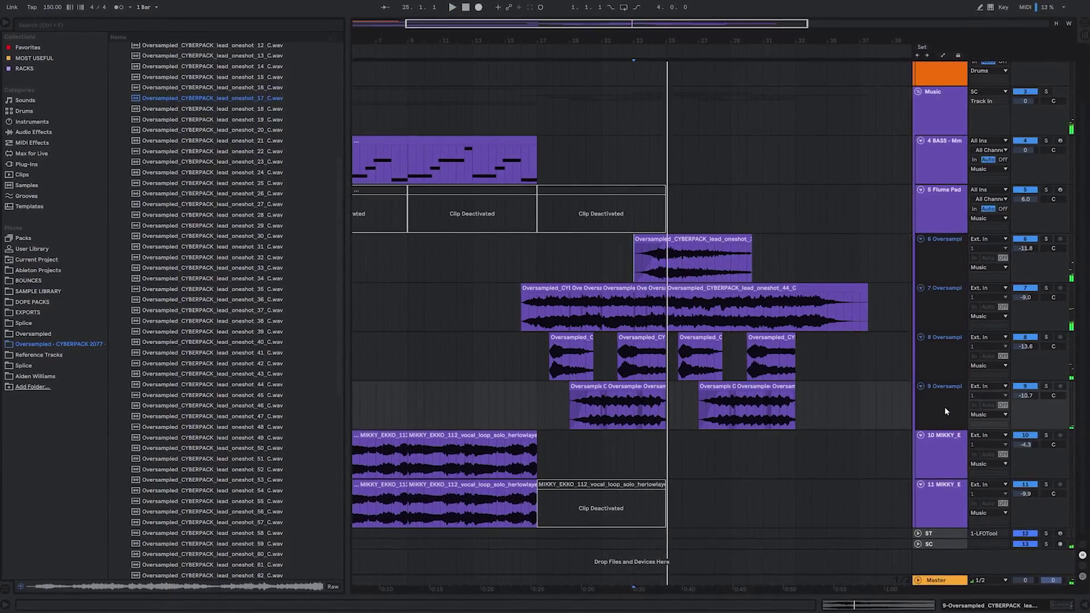
pyautogui.hotkey('ctrl', 'g')
pyautogui.click(950, 249)
pyautogui.moveTo(821, 278); pyautogui.dragTo(763, 252)
pyautogui.click(1067, 195)
# Step: Search for portal.vst, load Portal on the lead_oneshot_38 track and choose the Chordal Clouds preset
pyautogui.click(474, 258)
pyautogui.hotkey('ctrl', 'f')
pyautogui.write('portal.vst')
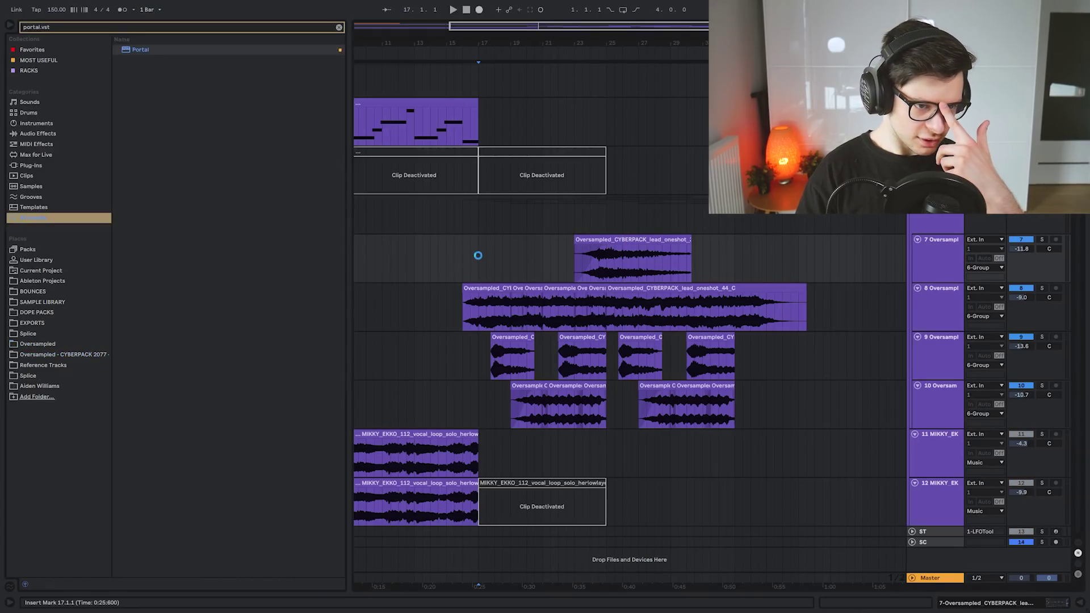
pyautogui.click(126, 352)
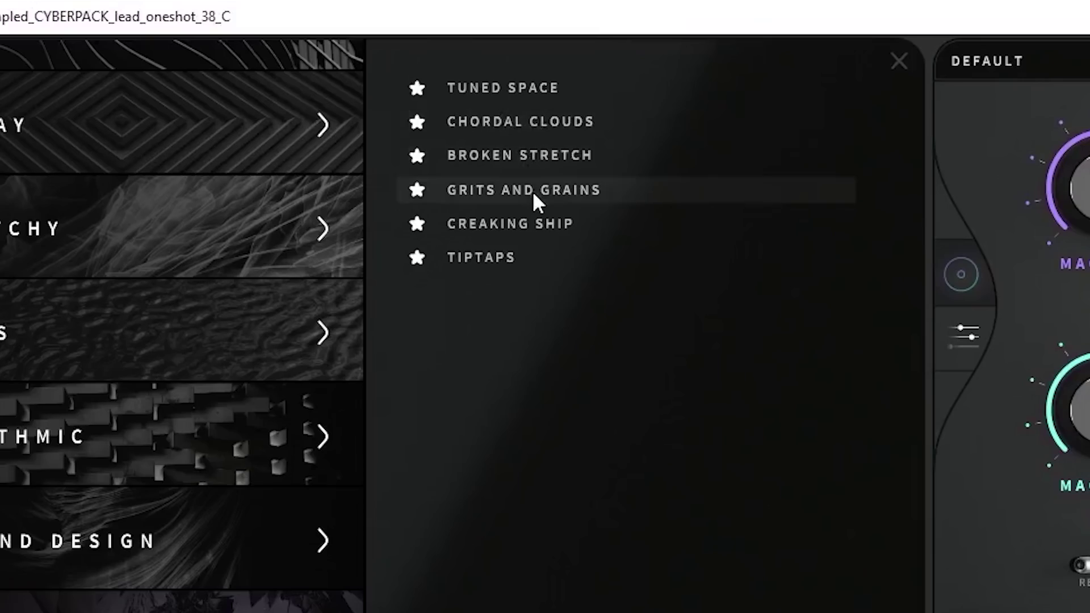
pyautogui.click(569, 131)
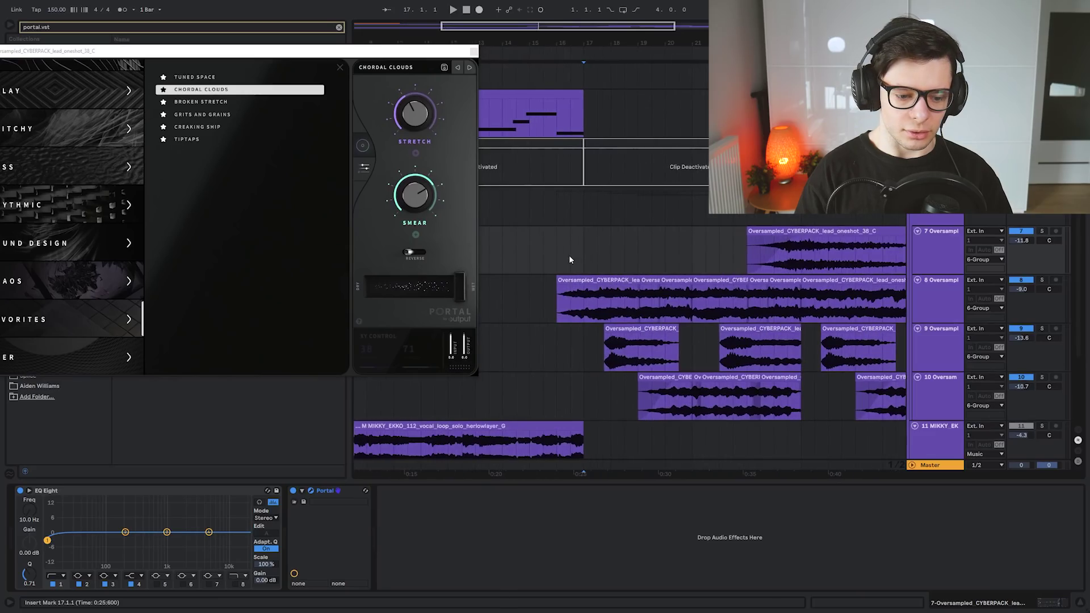
# Step: Lower Portal's Stretch, raise its Smear to 100, and play the lead_oneshot_38 part from 22.3.1
pyautogui.moveTo(614, 223); pyautogui.dragTo(500, 196)
pyautogui.click(641, 227)
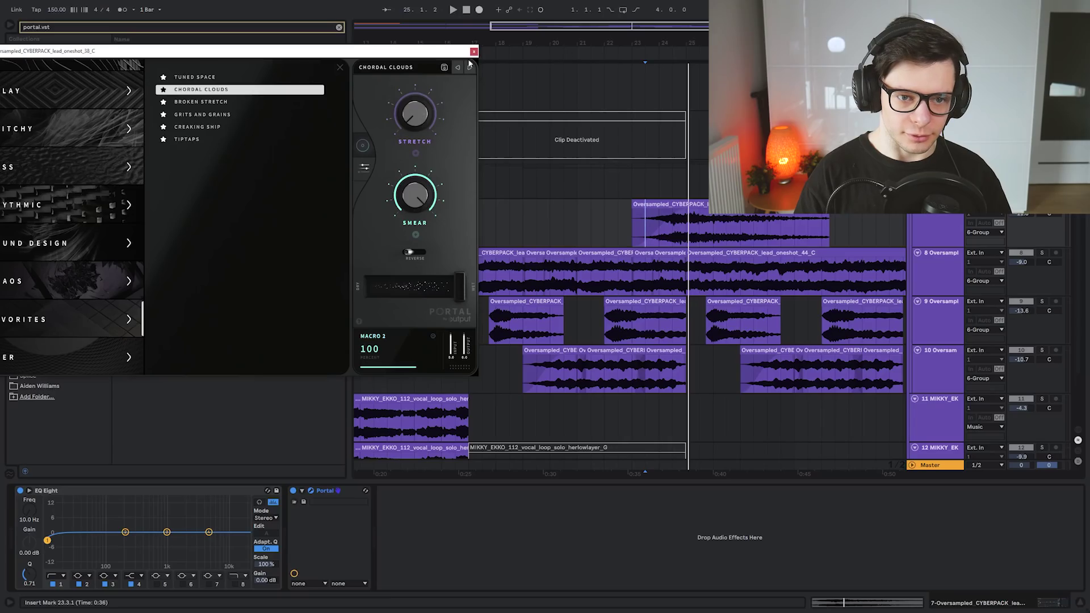
pyautogui.click(537, 2)
pyautogui.click(621, 231)
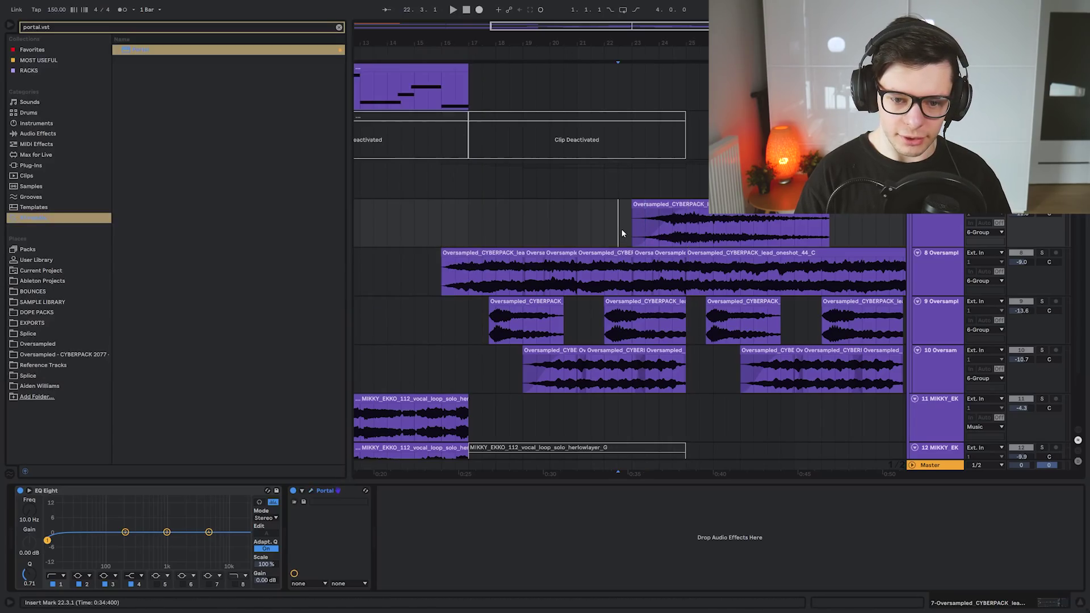
pyautogui.press('space')
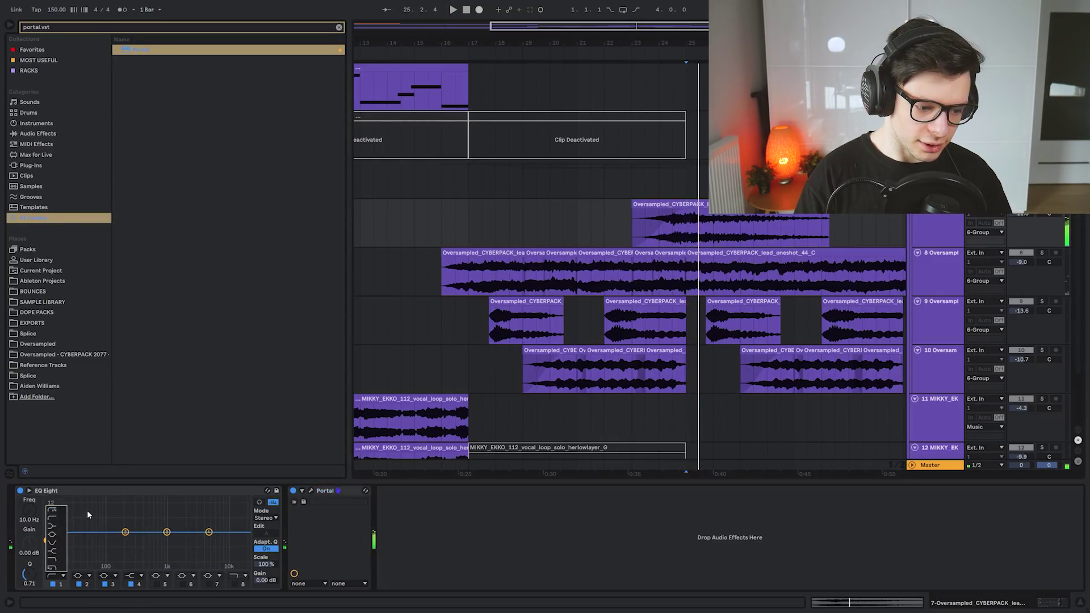
# Step: Set an EQ Eight low cut at 198 Hz and paste the EQ and Portal devices onto the other one-shot tracks
pyautogui.click(88, 515)
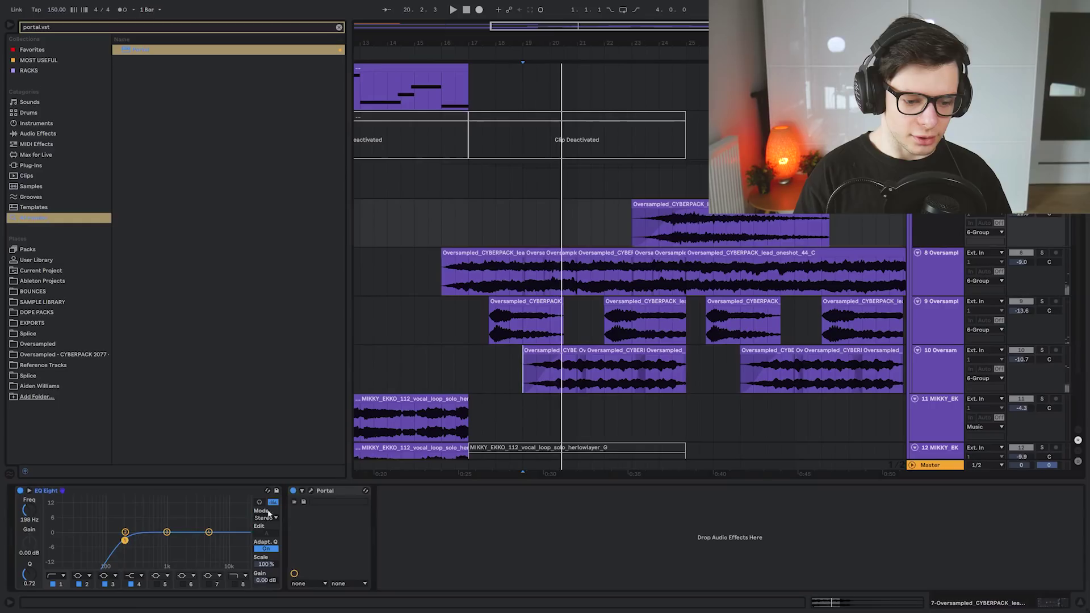
pyautogui.click(580, 274)
pyautogui.click(534, 327)
pyautogui.click(489, 523)
pyautogui.hotkey('ctrl', 'v')
pyautogui.click(538, 373)
# Step: Solo the one-shot group and record its output from bar 16 onto a new resampling audio track
pyautogui.click(483, 192)
pyautogui.press('s')
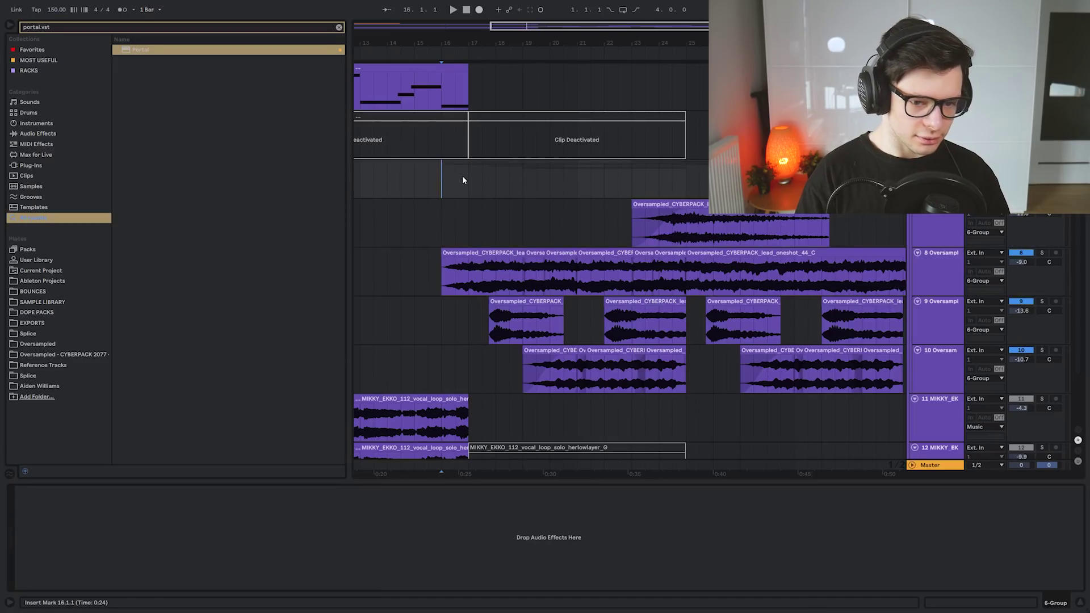
pyautogui.hotkey('ctrl', 't')
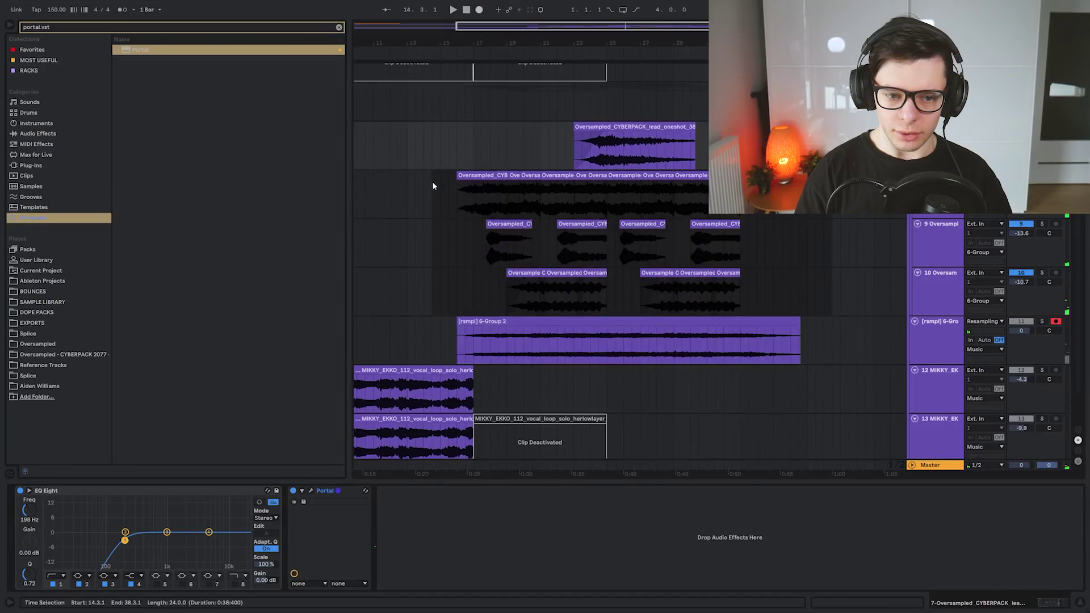
# Step: Deactivate the original one-shot clips in the group and set the resampled track's input to No Input
pyautogui.moveTo(432, 187); pyautogui.dragTo(418, 149)
pyautogui.hotkey('ctrl', '0')
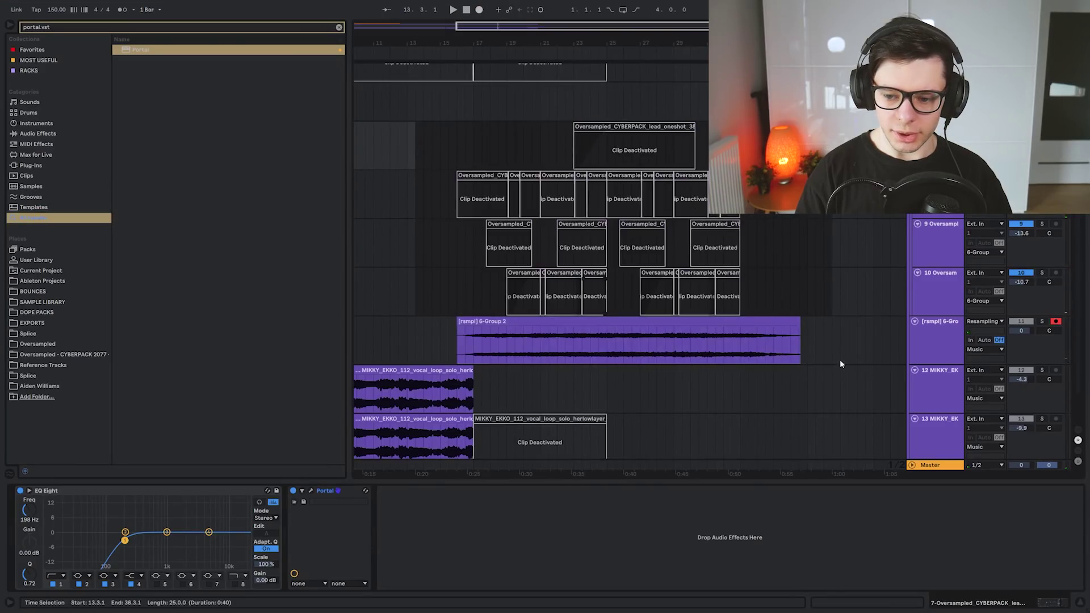
pyautogui.click(991, 321)
pyautogui.click(975, 475)
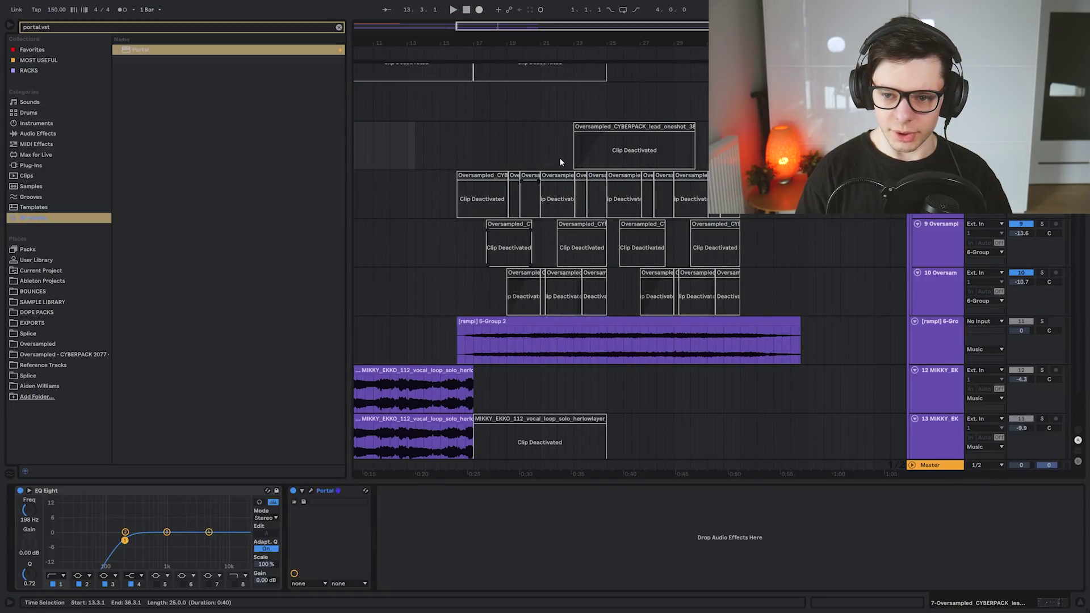
# Step: Examine Portal's Stretch & Smear presets and its grain controls on the lead_oneshot_38 track
pyautogui.click(311, 491)
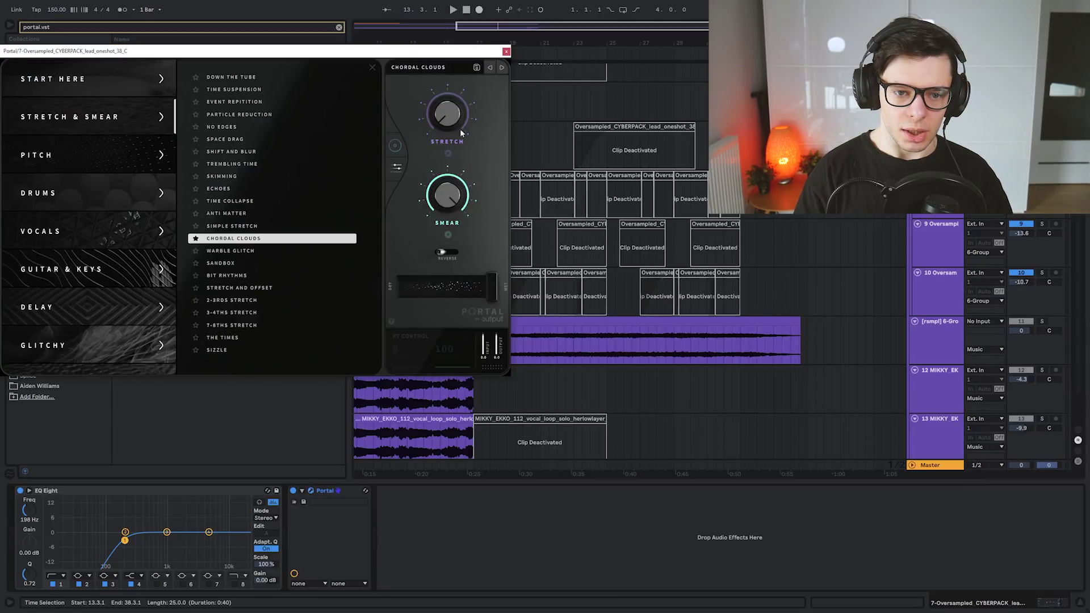
pyautogui.click(397, 169)
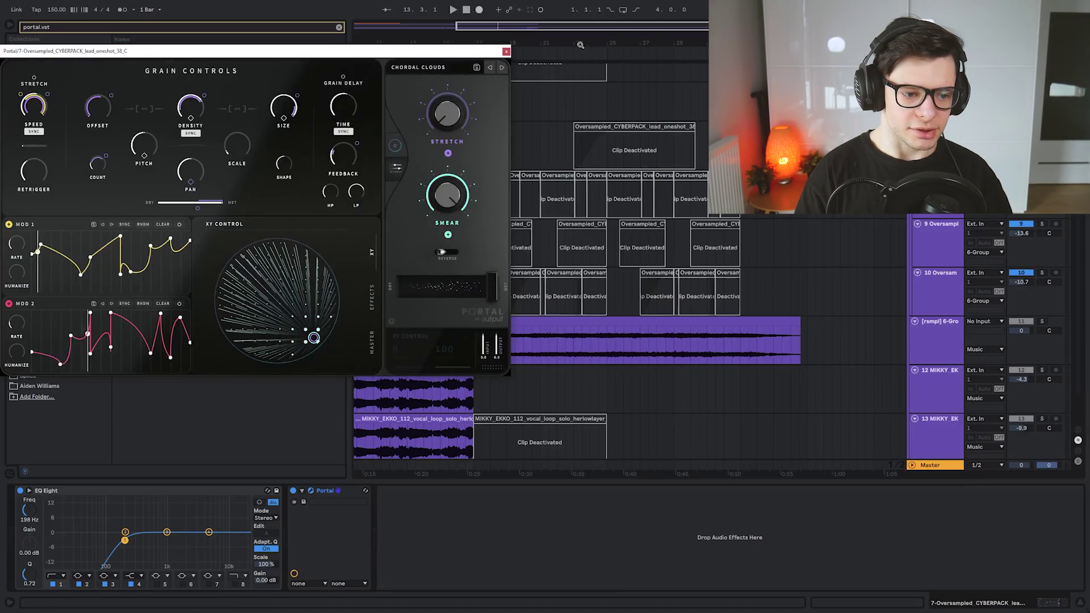
pyautogui.click(507, 53)
# Step: Open the resampled 6-Group clip and raise its gain to 5.38 dB
pyautogui.scroll(-2, 546, 176)
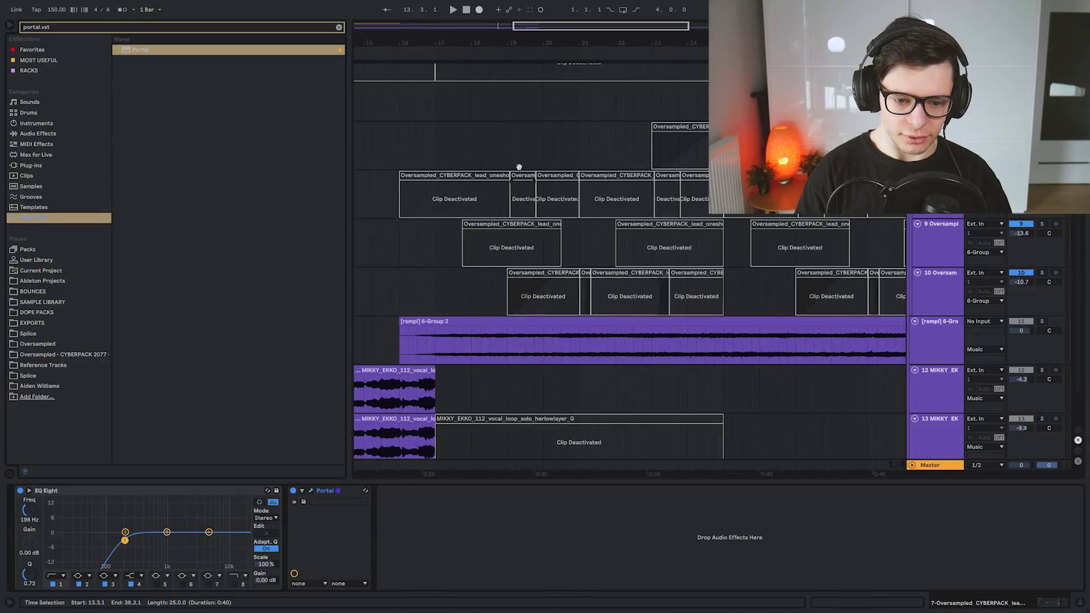
pyautogui.scroll(2, 782, 292)
pyautogui.scroll(-5, 782, 292)
pyautogui.doubleClick(599, 273)
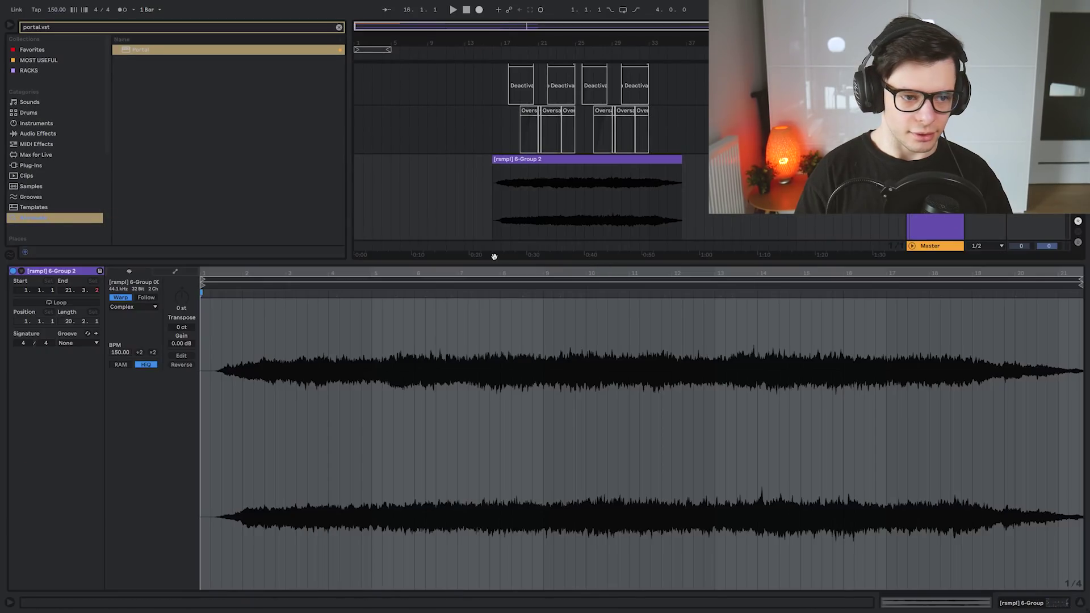
pyautogui.moveTo(186, 344); pyautogui.dragTo(186, 318)
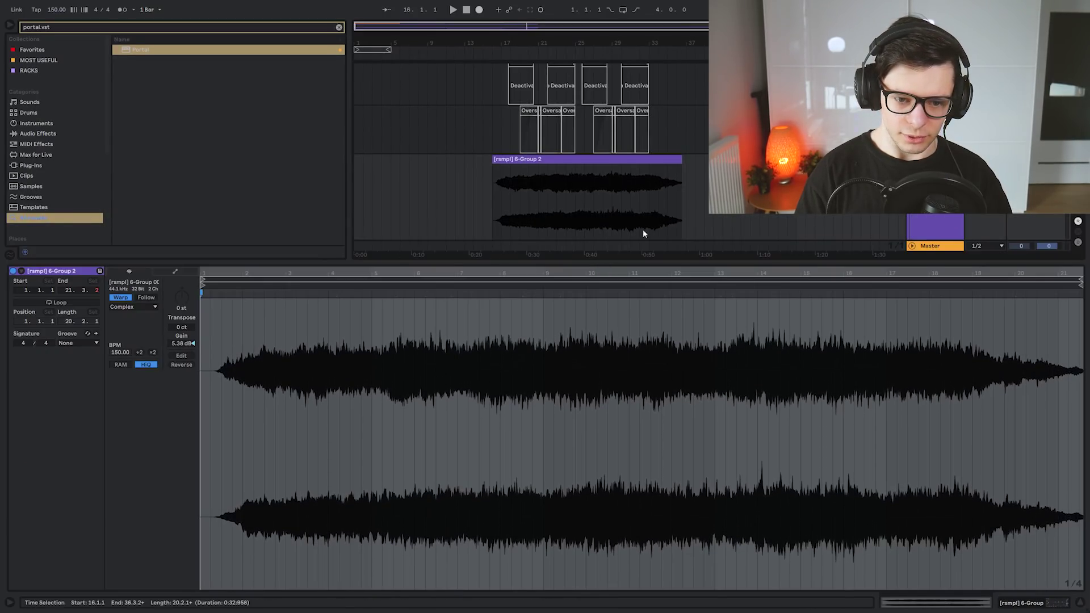
pyautogui.hotkey('ctrl', 'alt', 'l')
pyautogui.scroll(4, 507, 253)
pyautogui.hscroll(-1, 538, 335)
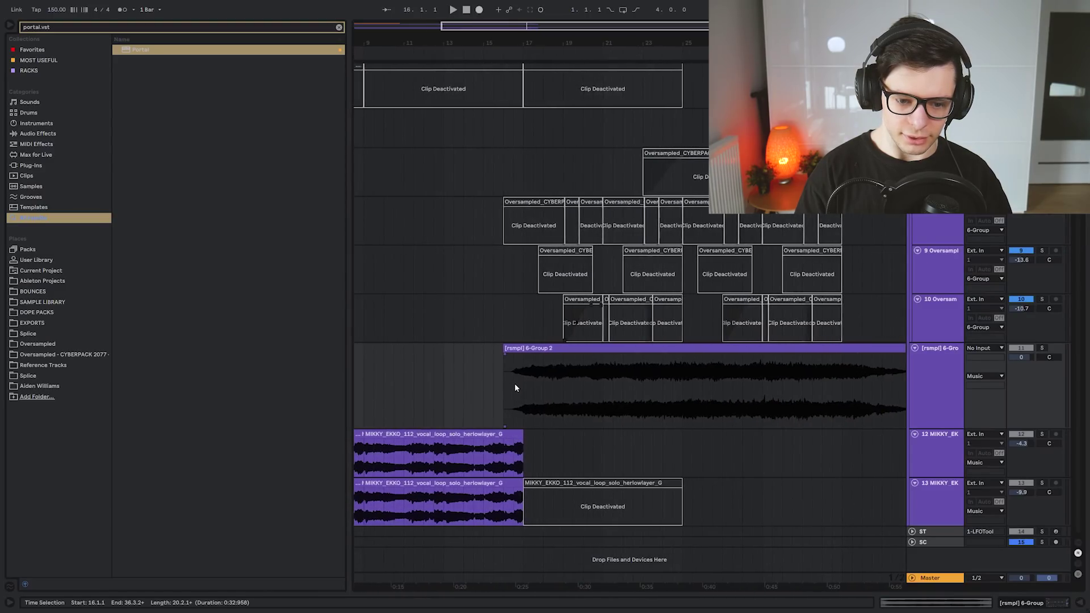
# Step: Play the soloed lead_oneshot_44 track from bar 16 with Portal off and EQ Eight filtering its highs at 861 Hz
pyautogui.click(516, 386)
pyautogui.scroll(-4, 516, 383)
pyautogui.scroll(3, 666, 448)
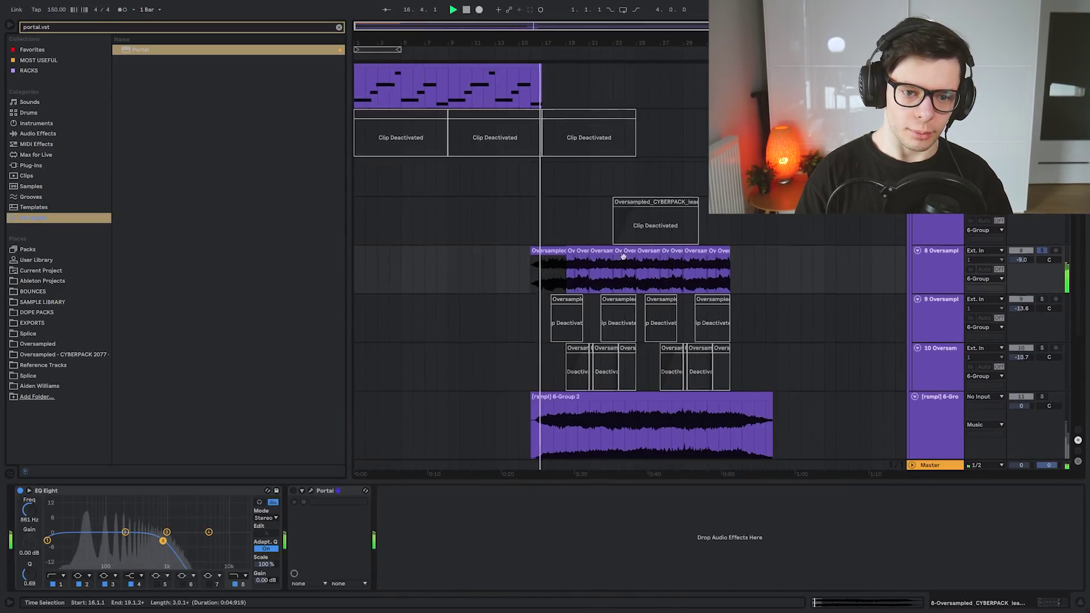
pyautogui.scroll(3, 608, 226)
pyautogui.press('space')
# Step: Duplicate the reese bass clip across bars 17 to 25 and insert FabFilter Pro-Q 3 on its track
pyautogui.click(505, 240)
pyautogui.scroll(-1, 557, 321)
pyautogui.hotkey('ctrl', 'd')
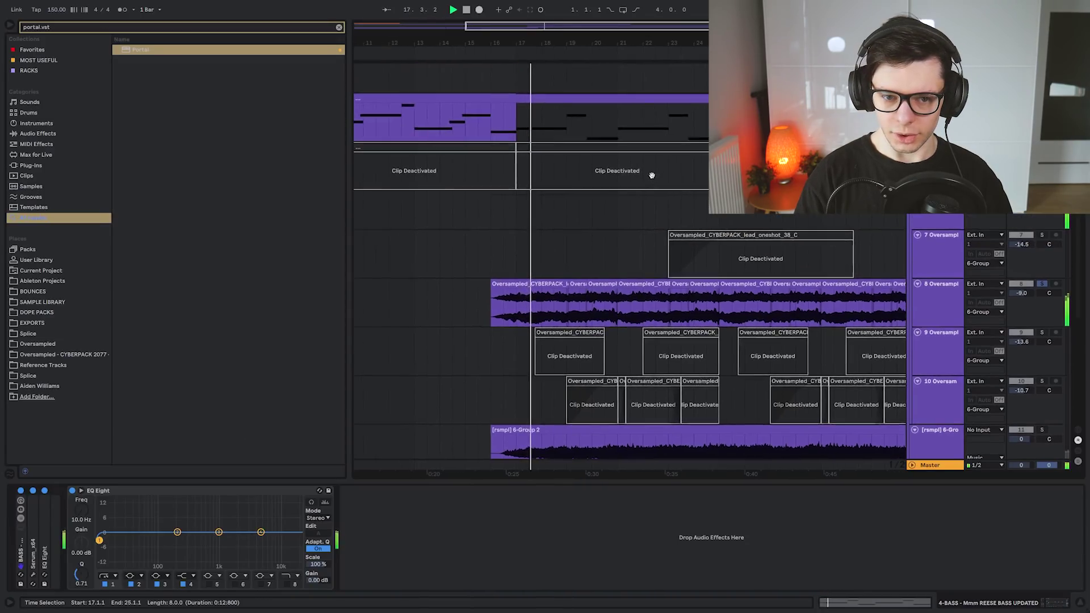
pyautogui.moveTo(718, 211); pyautogui.dragTo(700, 239)
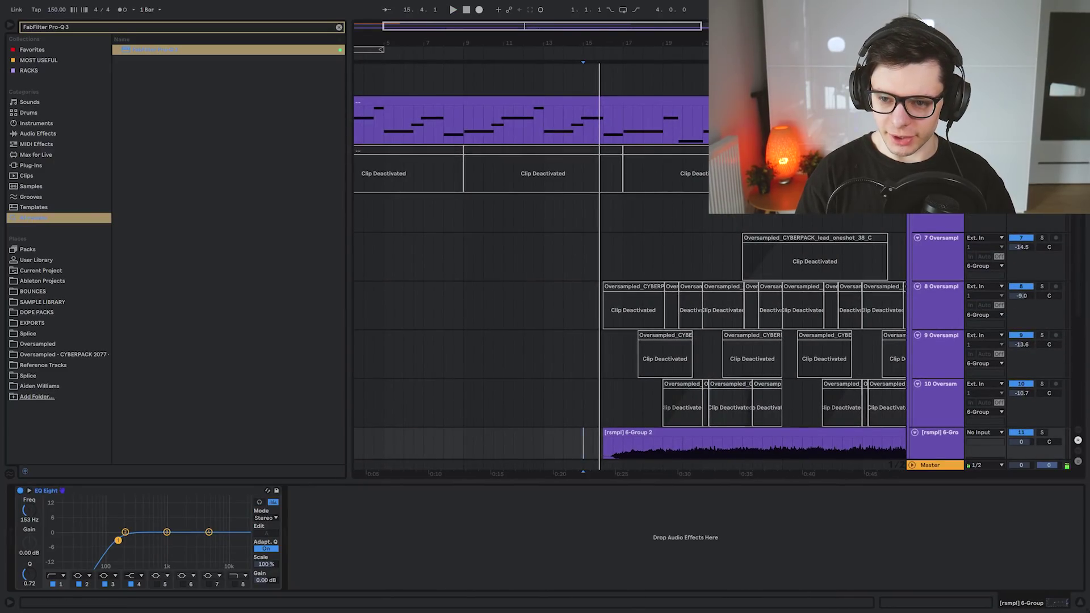
pyautogui.click(937, 116)
# Step: Add an audio track to the Drums group, search for "orchestral tran" and place a KSHMR Orchestral Crash Transition sample near bar 16
pyautogui.scroll(3, 691, 348)
pyautogui.hscroll(3, 691, 348)
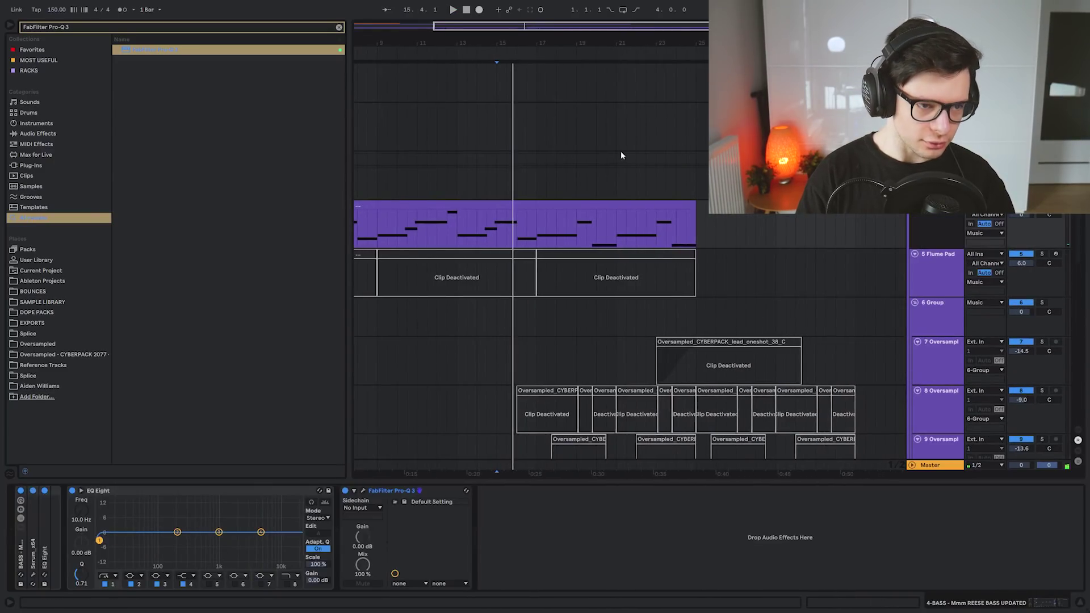
pyautogui.click(936, 126)
pyautogui.hotkey('ctrl', 't')
pyautogui.moveTo(71, 27); pyautogui.dragTo(1, 26)
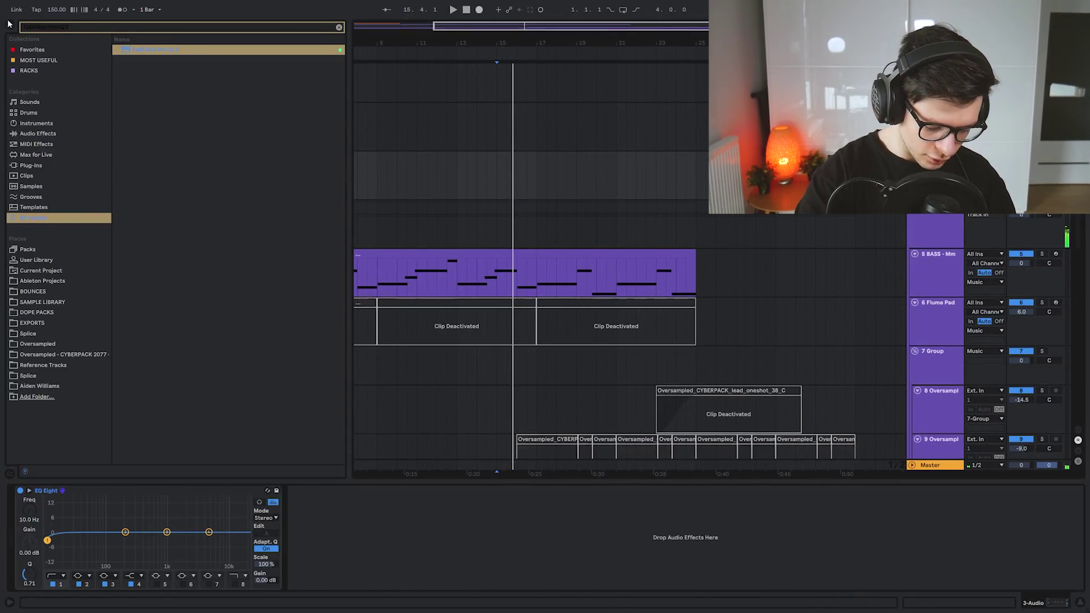
pyautogui.write('orchestral tran')
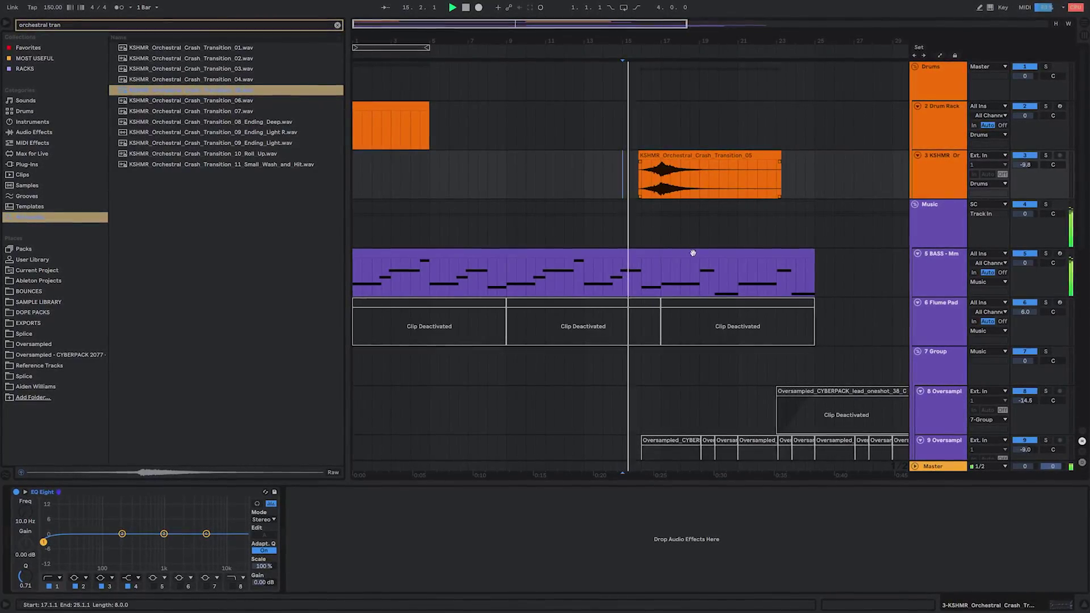
# Step: Duplicate the bass clip from bars 17 to 25 so the bass line extends to bar 33
pyautogui.click(670, 276)
pyautogui.hotkey('ctrl', 'd')
pyautogui.moveTo(669, 277); pyautogui.dragTo(503, 254)
pyautogui.scroll(5, 629, 233)
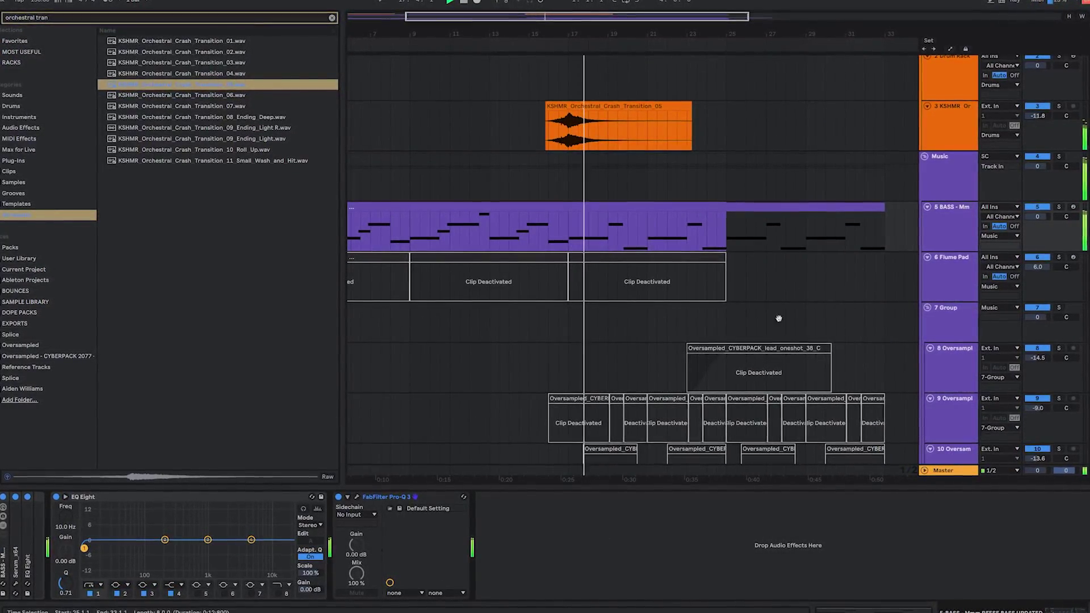
# Step: Delete the second MIKKY_EKKO vocal layer's clips before bar 17
pyautogui.scroll(-5, 624, 255)
pyautogui.scroll(-2, 567, 386)
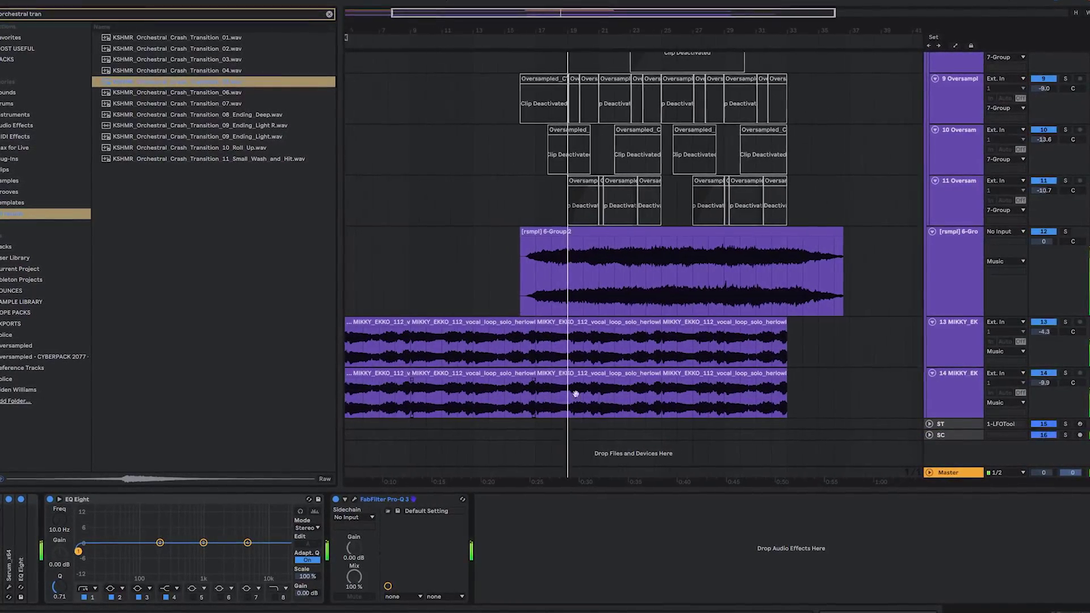
pyautogui.hscroll(-2, 553, 392)
pyautogui.click(516, 374)
pyautogui.keyDown('shift'); pyautogui.click(418, 374); pyautogui.keyUp('shift')
pyautogui.press('Delete')
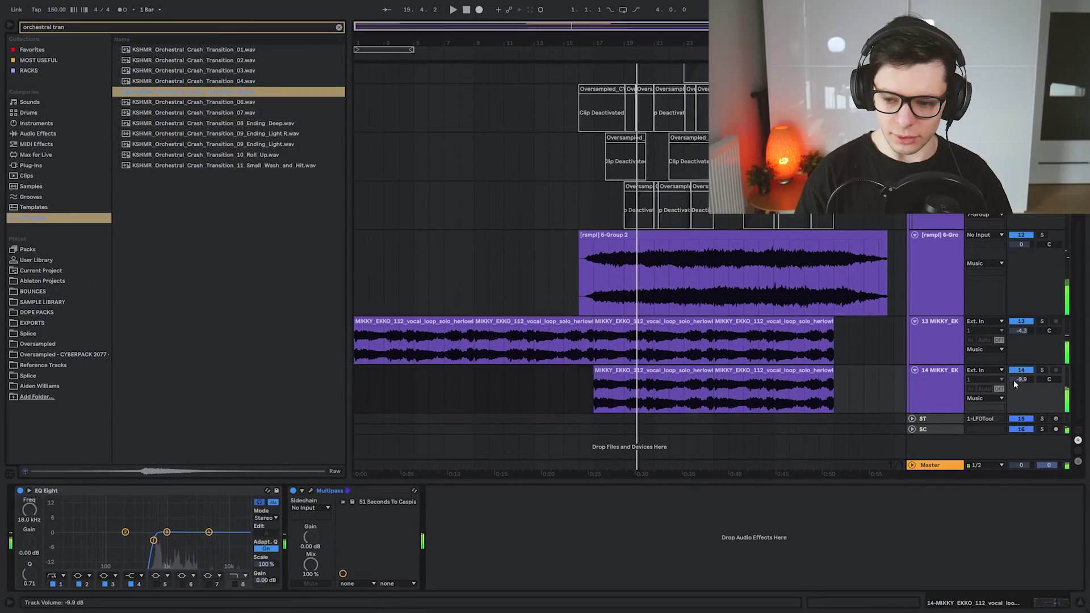
# Step: Balance the second vocal layer by listening to it soloed and in the mix, setting its volume to -0.1 dB
pyautogui.moveTo(1021, 379); pyautogui.dragTo(1021, 367)
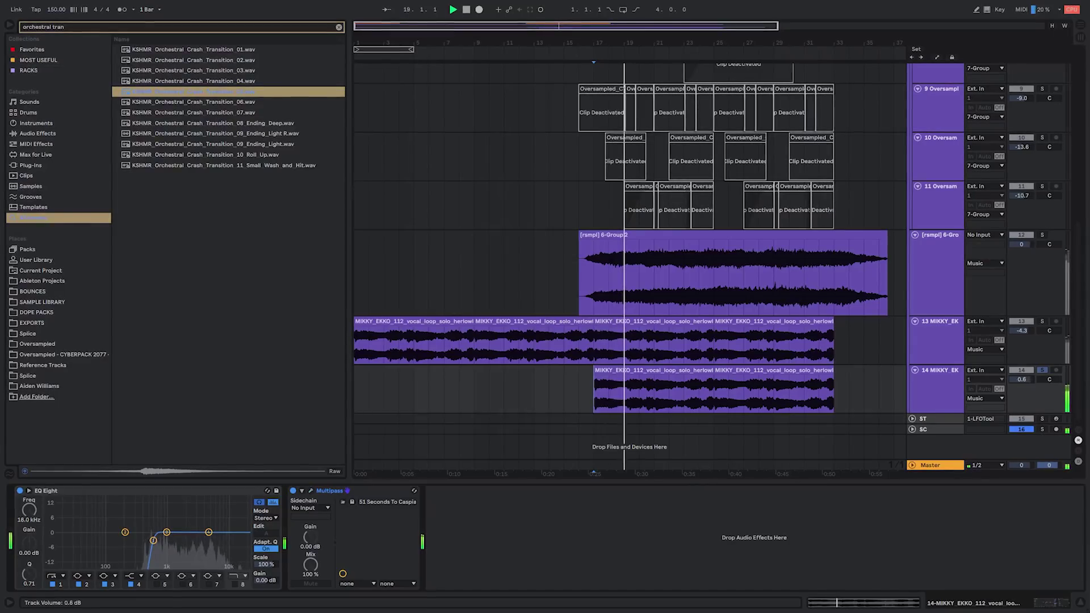
pyautogui.moveTo(1026, 385)
pyautogui.mouseDown()
pyautogui.moveTo(1026, 375)
pyautogui.moveTo(1029, 391)
pyautogui.mouseUp()
pyautogui.click(1044, 370)
pyautogui.hscroll(2, 664, 324)
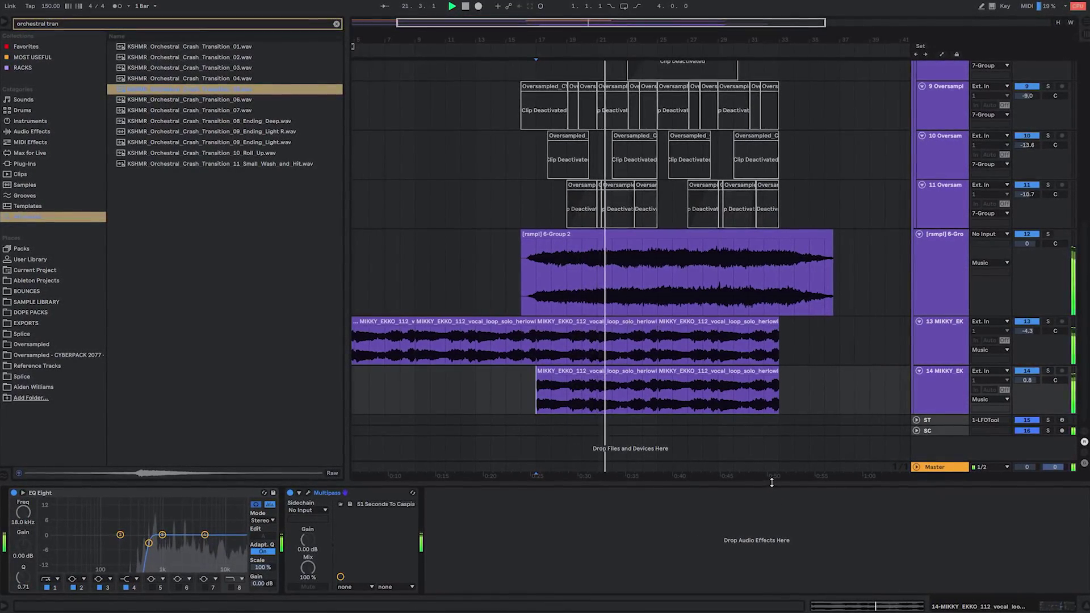
pyautogui.moveTo(1030, 382); pyautogui.dragTo(1030, 387)
pyautogui.moveTo(895, 484); pyautogui.dragTo(886, 539)
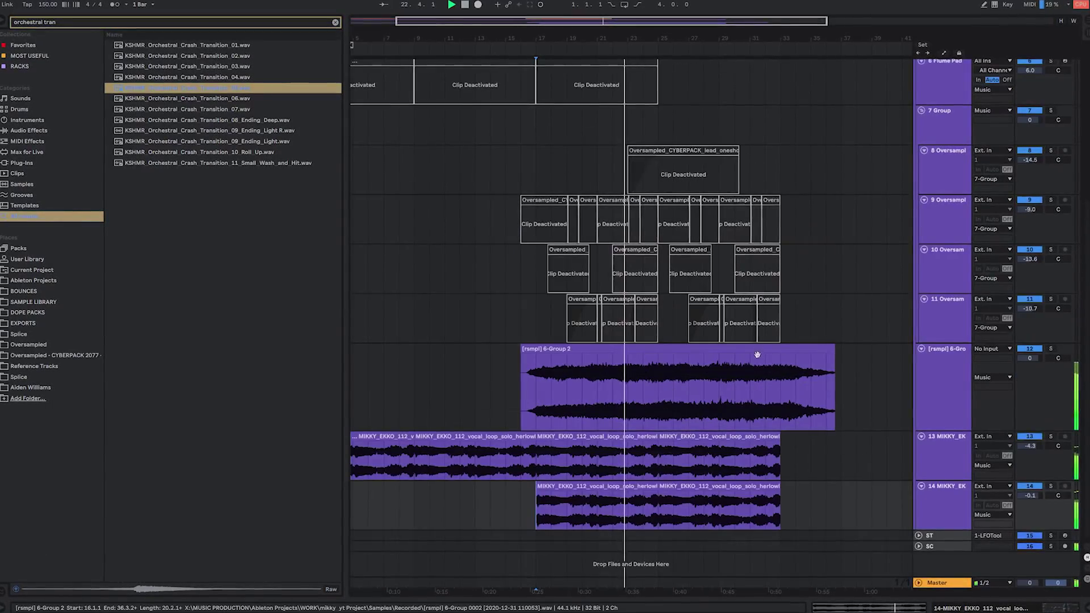
# Step: Set the second vocal layer's volume to -2.8 dB and open its Multipass plug-in
pyautogui.moveTo(1033, 497); pyautogui.dragTo(1033, 510)
pyautogui.doubleClick(957, 504)
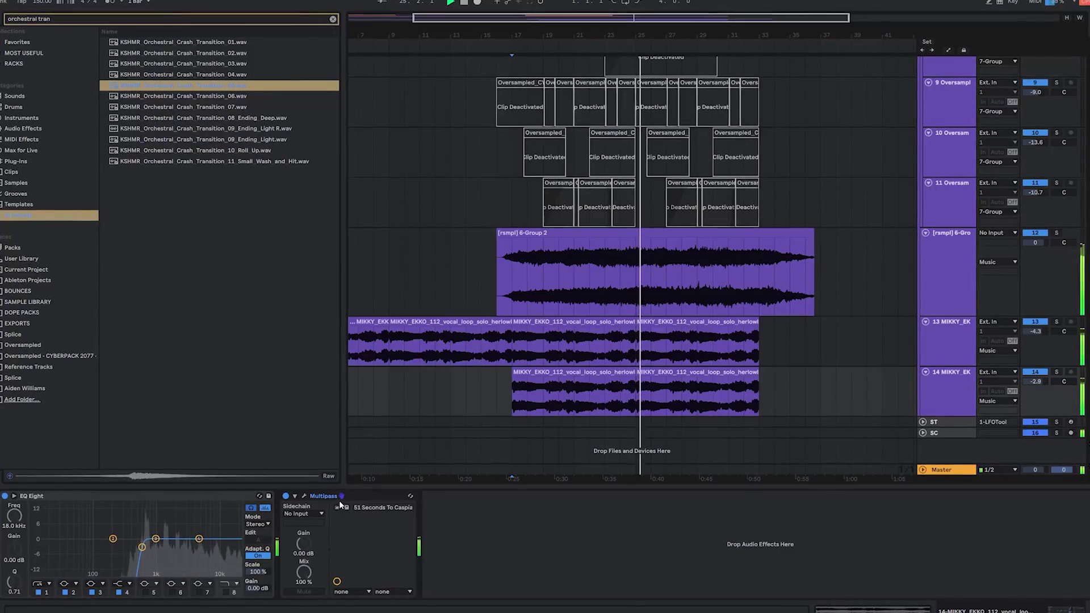
pyautogui.click(303, 496)
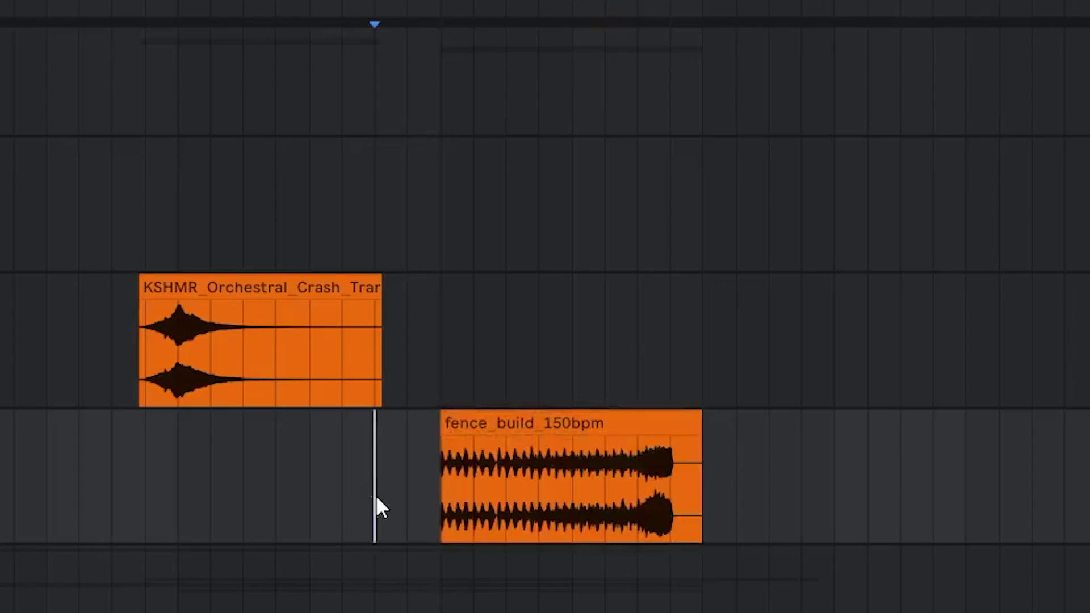
# Step: Play back the arrangement around the fence_build_150bpm clip to check the build-up against the bass and vocals
pyautogui.press('space')
pyautogui.scroll(4, 439, 485)
pyautogui.click(407, 482)
pyautogui.press('space')
pyautogui.press('space')
pyautogui.moveTo(641, 464); pyautogui.dragTo(605, 288)
pyautogui.scroll(-4, 601, 307)
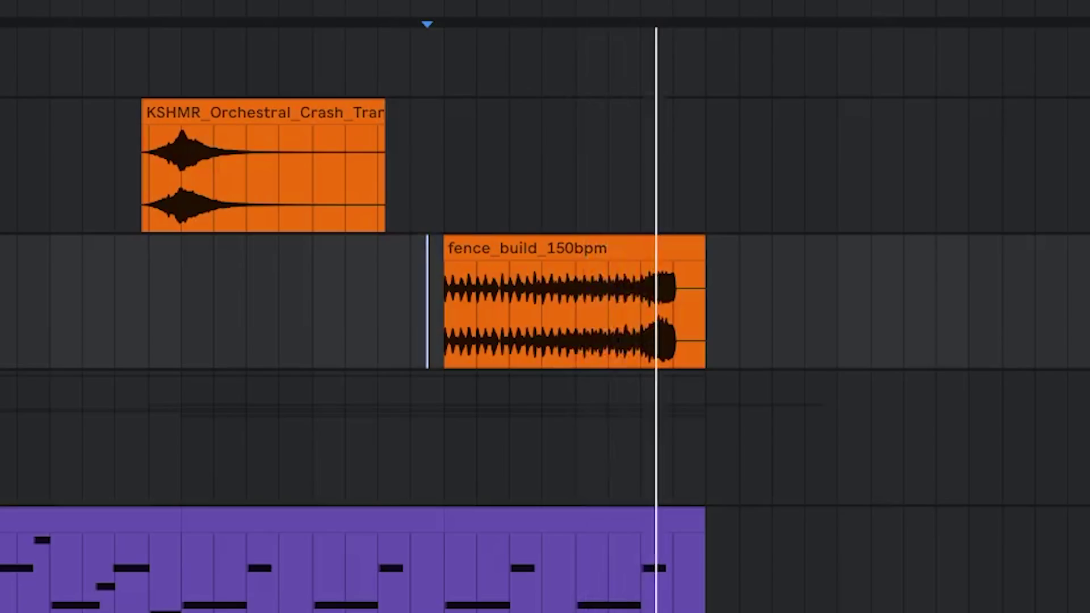
pyautogui.press('space')
pyautogui.scroll(4, 738, 489)
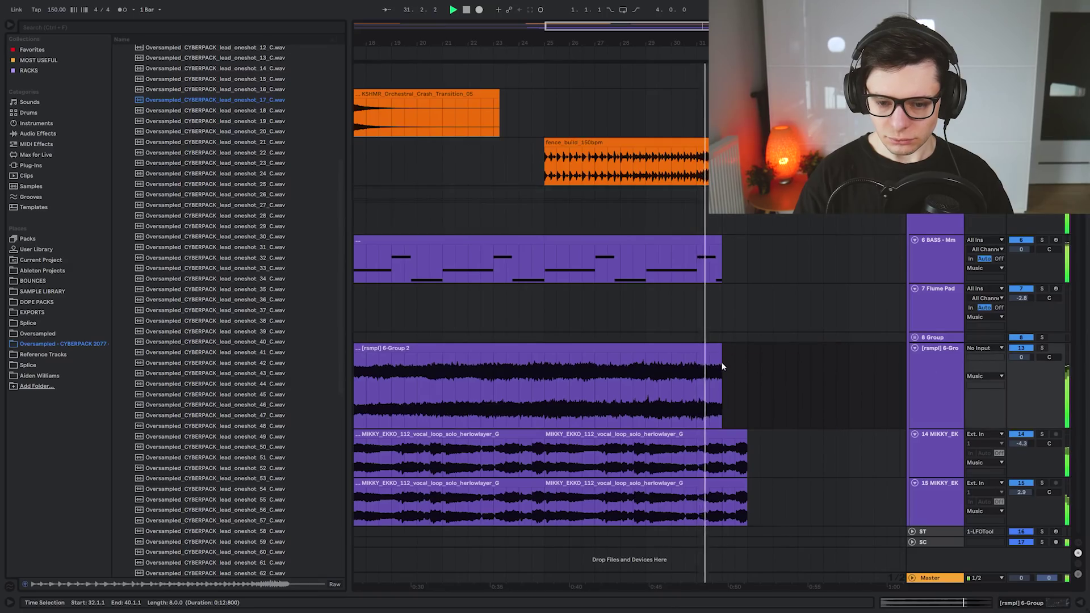
# Step: Add an audio track below the first vocal layer and move the part of its clip after bar 32 onto it
pyautogui.scroll(4, 721, 365)
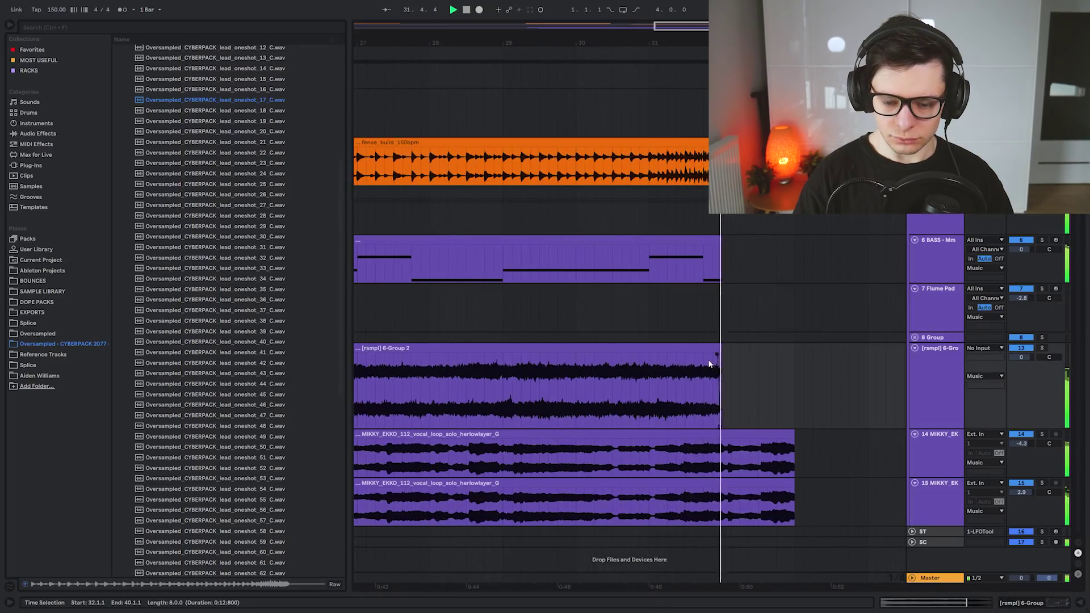
pyautogui.hotkey('ctrl', 't')
pyautogui.moveTo(766, 329); pyautogui.dragTo(435, 329)
pyautogui.moveTo(539, 270); pyautogui.dragTo(539, 437)
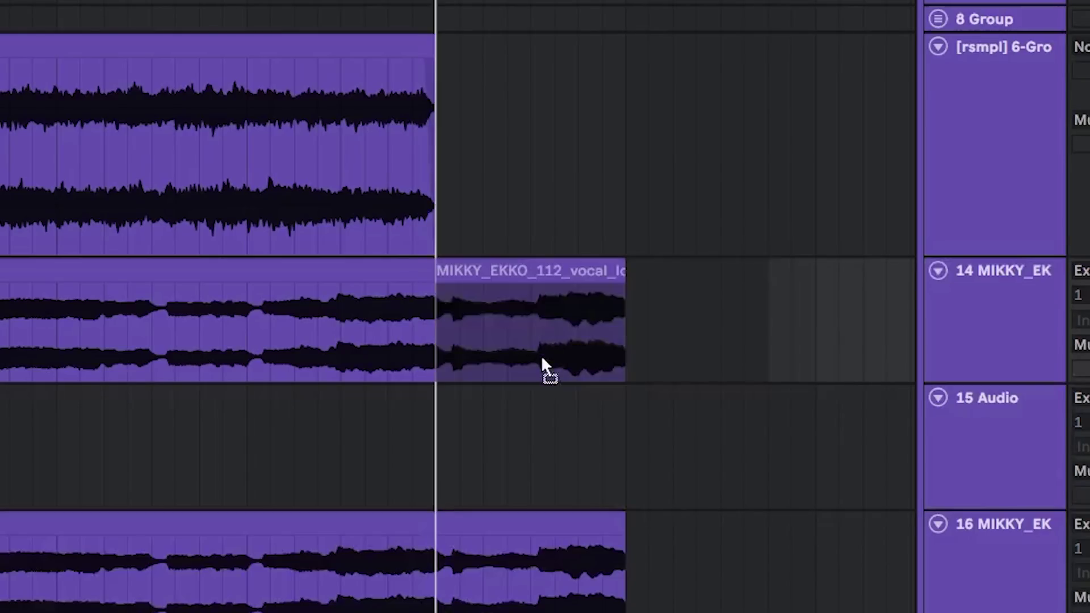
# Step: Process the separated bar-32 vocal with the FXR - WARM VOCAL DISTORTION rack and a 272 Hz EQ Eight low cut, then play it back
pyautogui.click(341, 440)
pyautogui.press('space')
pyautogui.scroll(4, 417, 454)
pyautogui.moveTo(589, 467); pyautogui.dragTo(461, 340)
pyautogui.moveTo(327, 163); pyautogui.dragTo(323, 162)
pyautogui.press('space')
pyautogui.click(411, 281)
pyautogui.press('space')
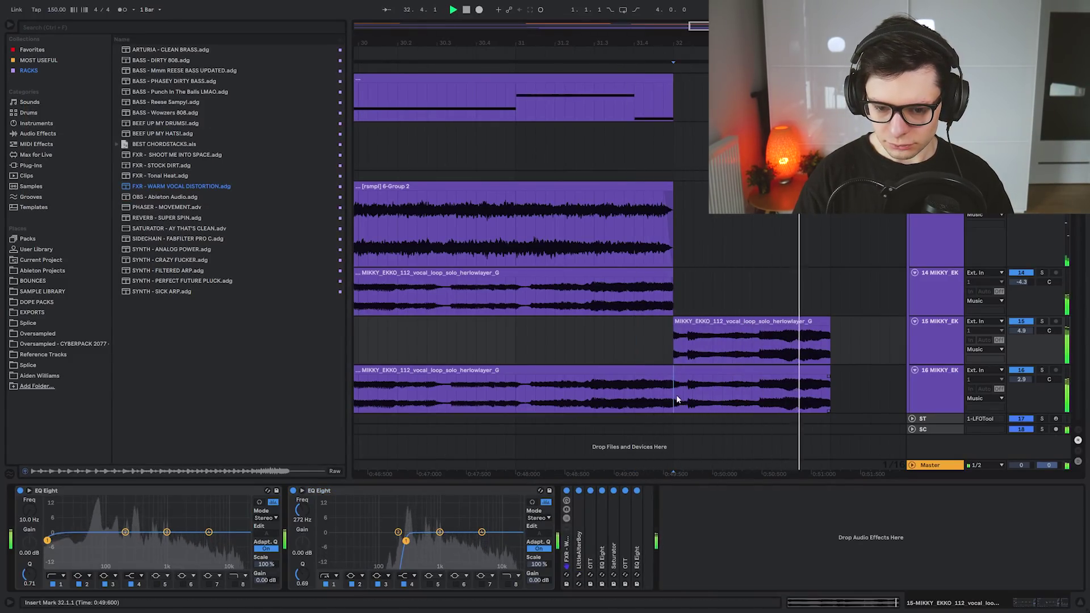
# Step: Search for "ut" and add a Utility after Multipass on the lowest vocal layer
pyautogui.click(675, 394)
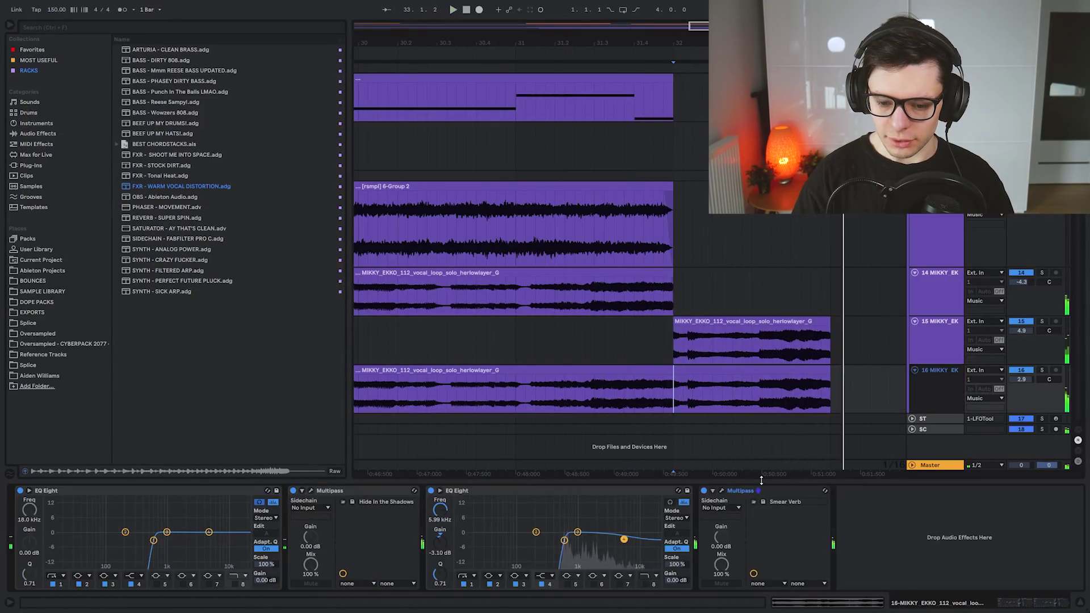
pyautogui.click(50, 29)
pyautogui.write('ut')
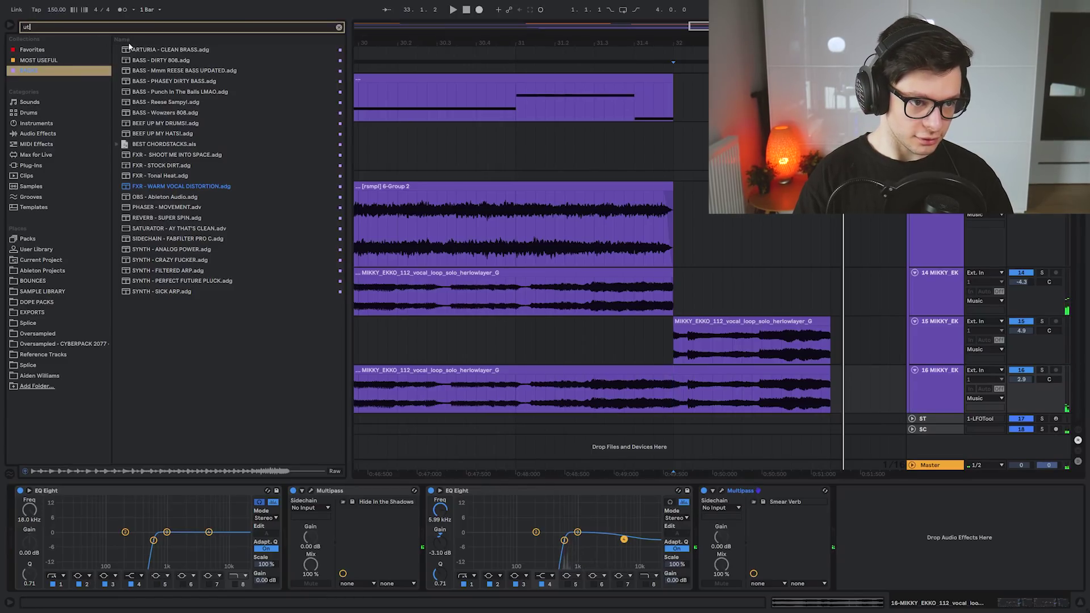
pyautogui.press('Return')
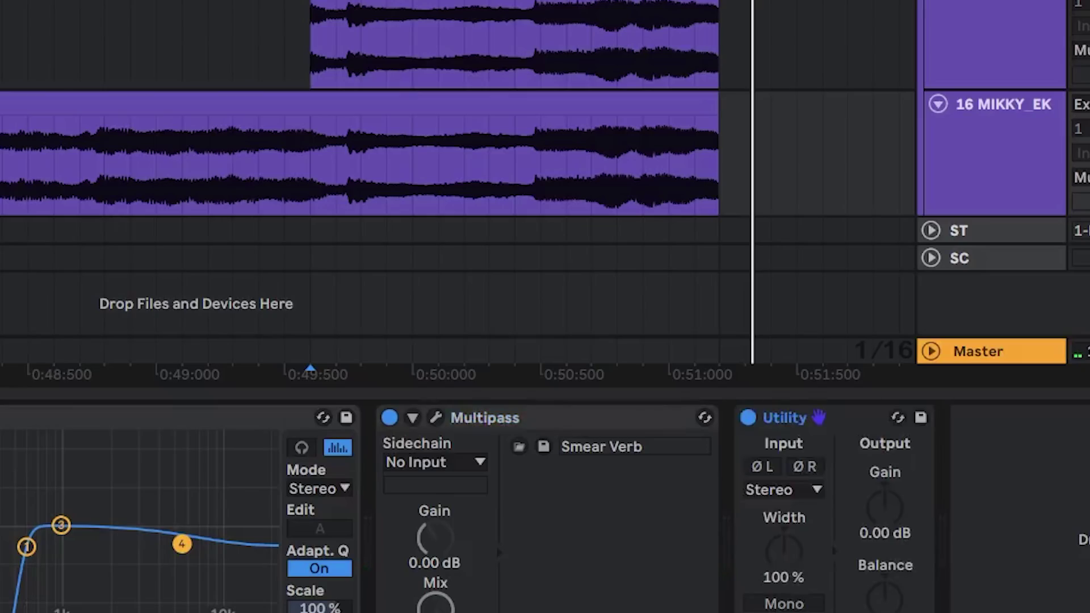
# Step: Automate the Utility gain to drop to -inf dB at the end of the lowest vocal clip and play it back
pyautogui.rightClick(868, 533)
pyautogui.click(937, 541)
pyautogui.moveTo(719, 253); pyautogui.dragTo(720, 289)
pyautogui.press('space')
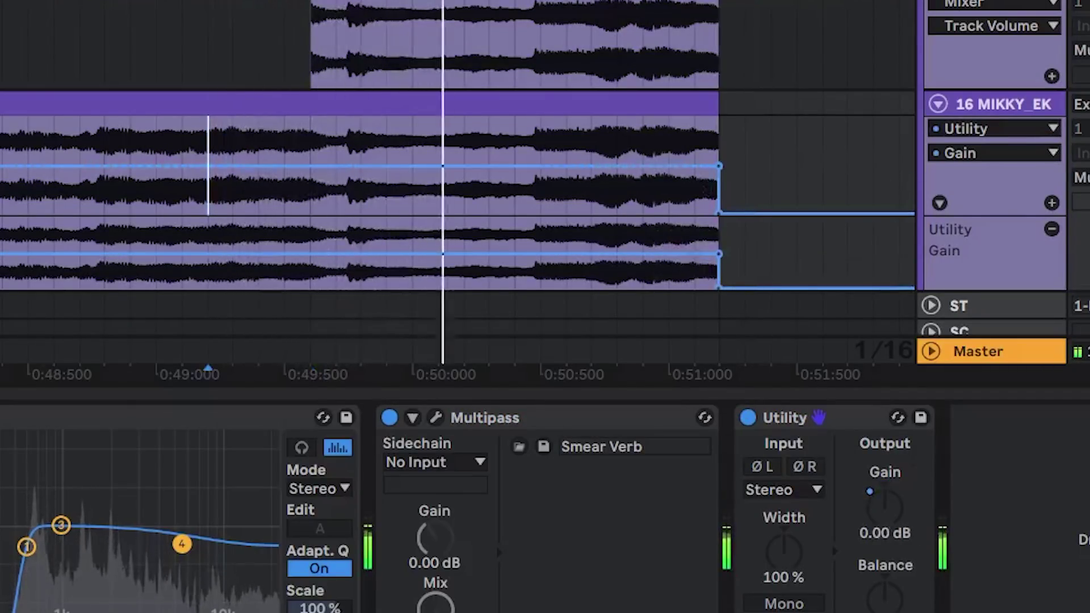
pyautogui.press('a')
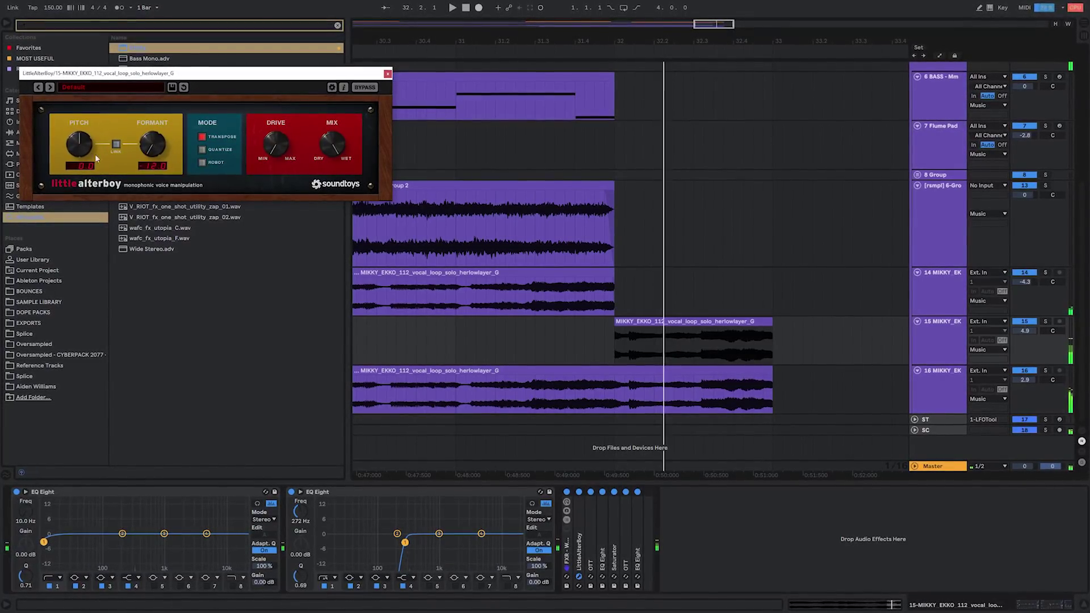
# Step: In Little AlterBoy on the separated vocal's track, reset the pitch to 0.0 and set the formant to 12.0
pyautogui.press('space')
pyautogui.doubleClick(77, 142)
pyautogui.moveTo(149, 146); pyautogui.dragTo(150, 26)
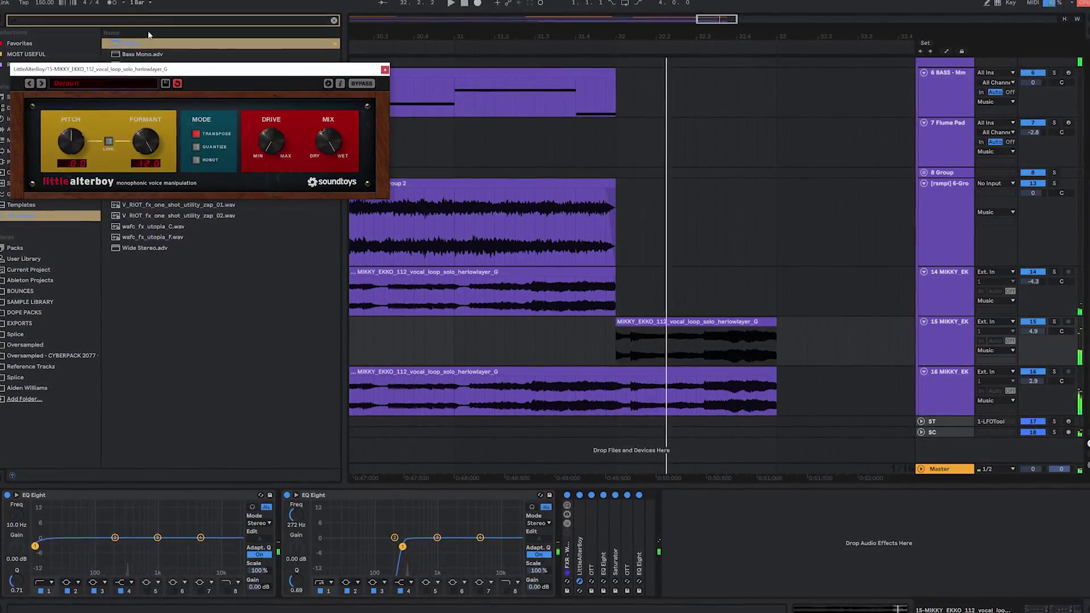
pyautogui.press('space')
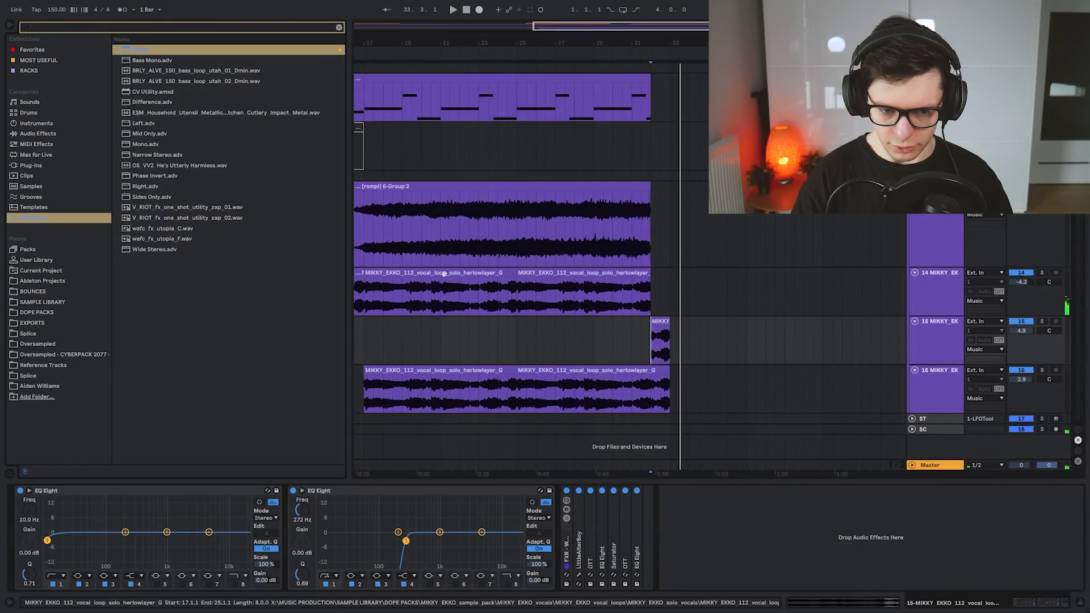
# Step: Copy the first vocal layer's clip from bar 17 to bar 33 on the distorted vocal track
pyautogui.moveTo(444, 273); pyautogui.dragTo(757, 340)
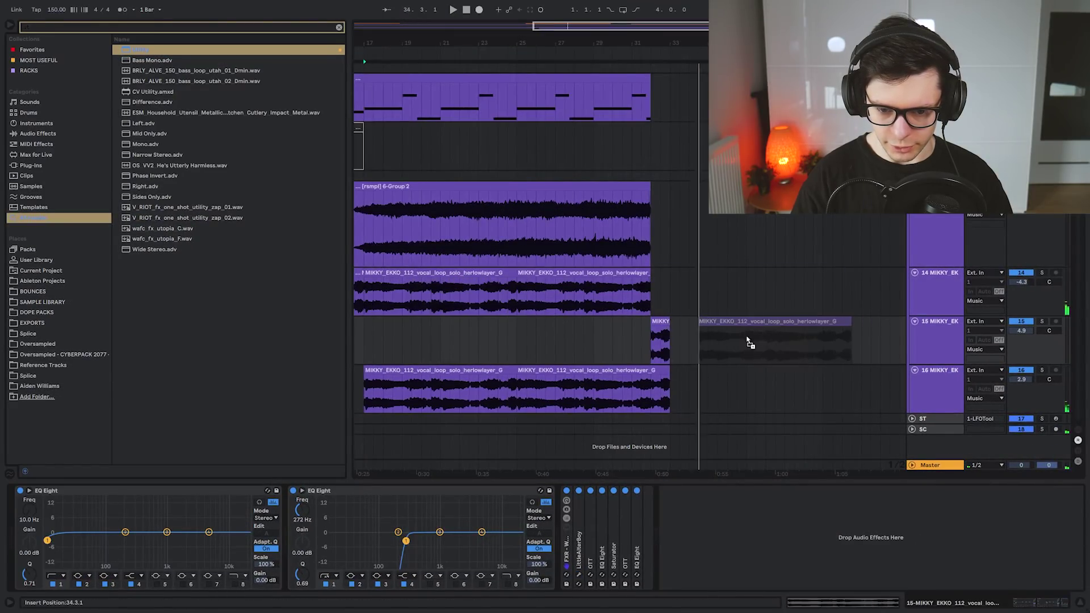
pyautogui.hscroll(2, 734, 328)
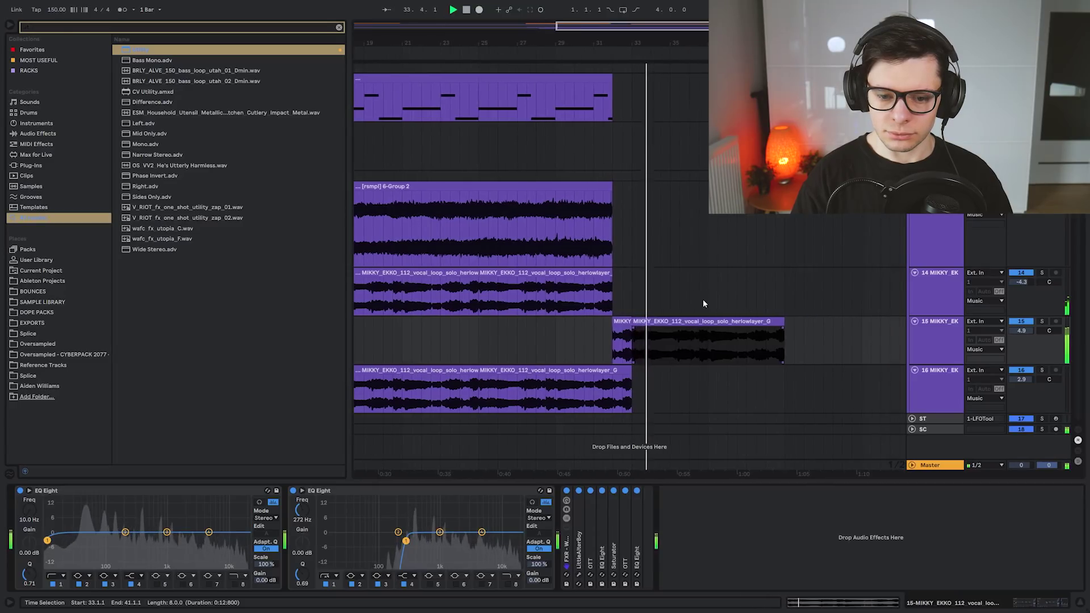
pyautogui.doubleClick(704, 321)
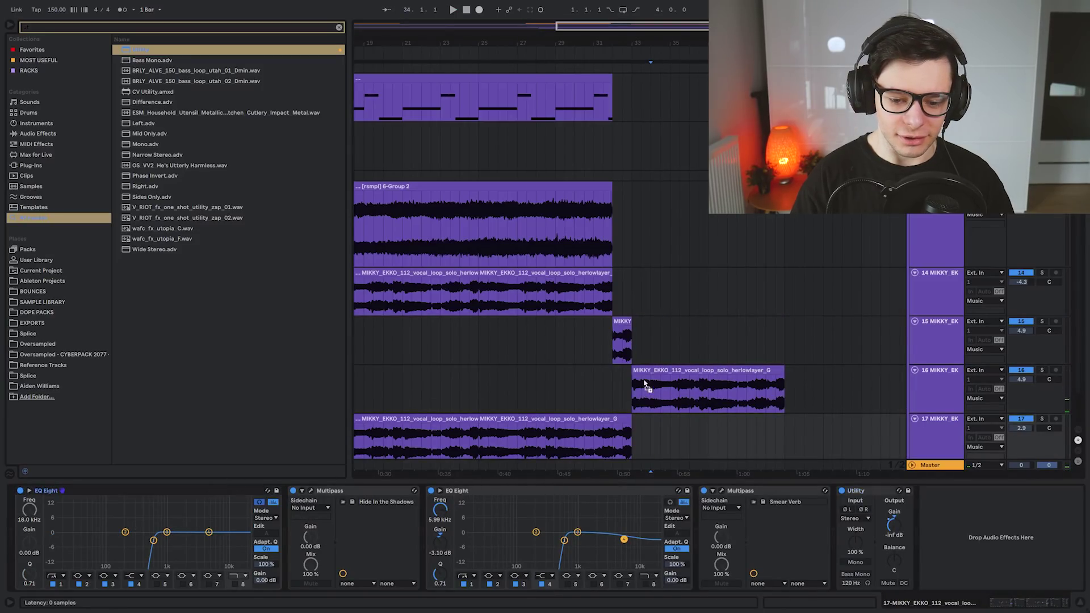
# Step: Replace the 272 Hz EQ Eight on the bar-33 vocal's track with a copy of the lowest vocal layer's first EQ Eight
pyautogui.click(654, 367)
pyautogui.moveTo(395, 517); pyautogui.dragTo(391, 512)
pyautogui.click(372, 490)
pyautogui.press('Delete')
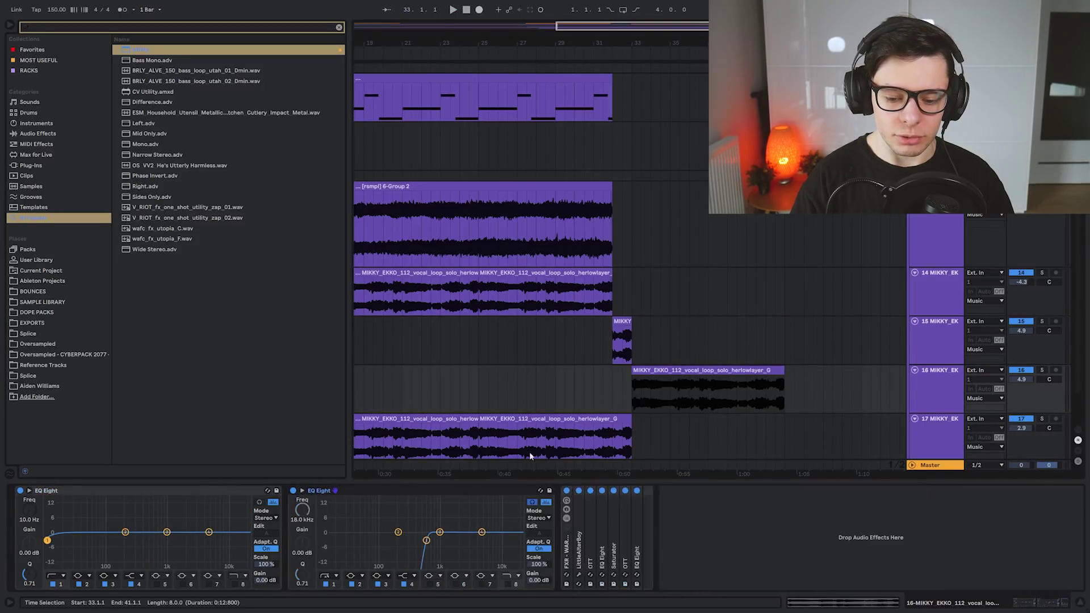
# Step: Play back the vocals from bar 32 and raise the bar-33 vocal track's volume to 6.0 dB
pyautogui.press('space')
pyautogui.click(615, 390)
pyautogui.press('space')
pyautogui.press('space')
pyautogui.scroll(3, 648, 394)
pyautogui.scroll(-2, 703, 396)
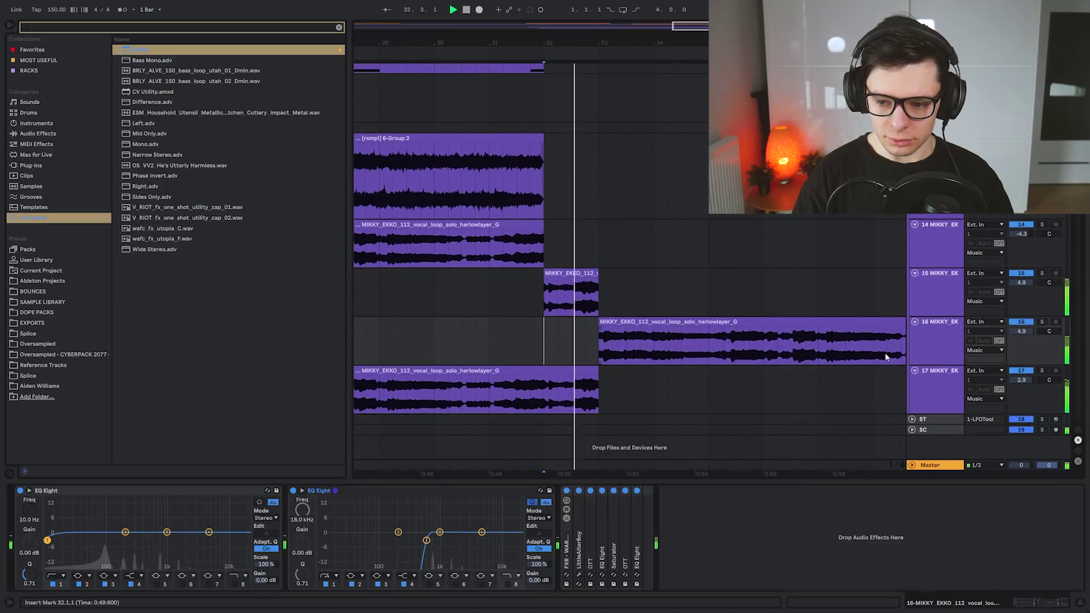
pyautogui.hscroll(2, 713, 336)
pyautogui.scroll(-4, 622, 334)
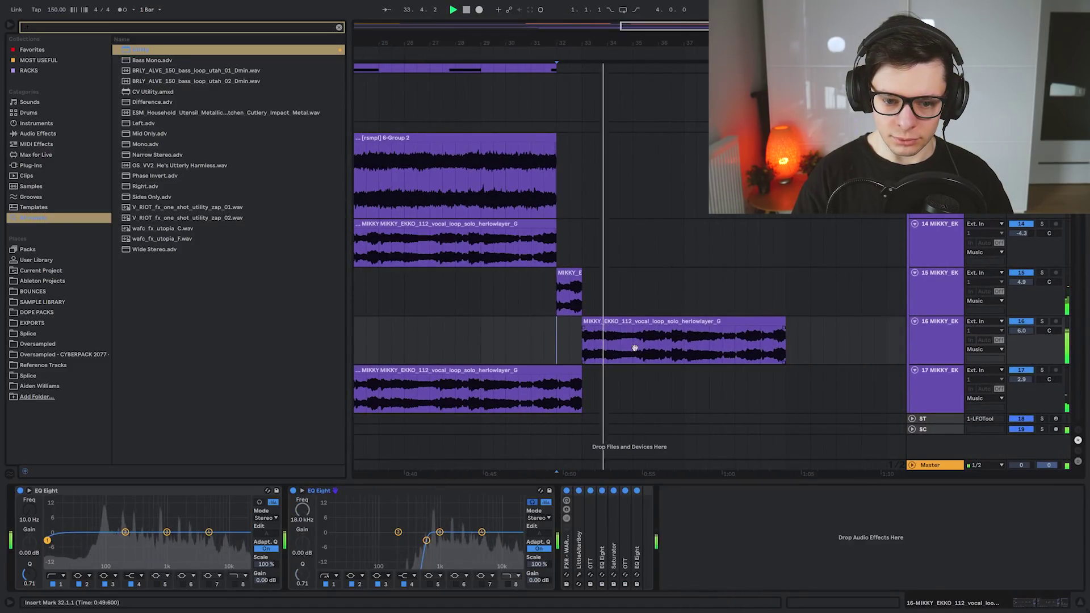
# Step: Insert a MIDI track below the bar-32 vocal track and load BASS - PHASEY DIRTY BASS from the RACKS collection onto it
pyautogui.click(940, 305)
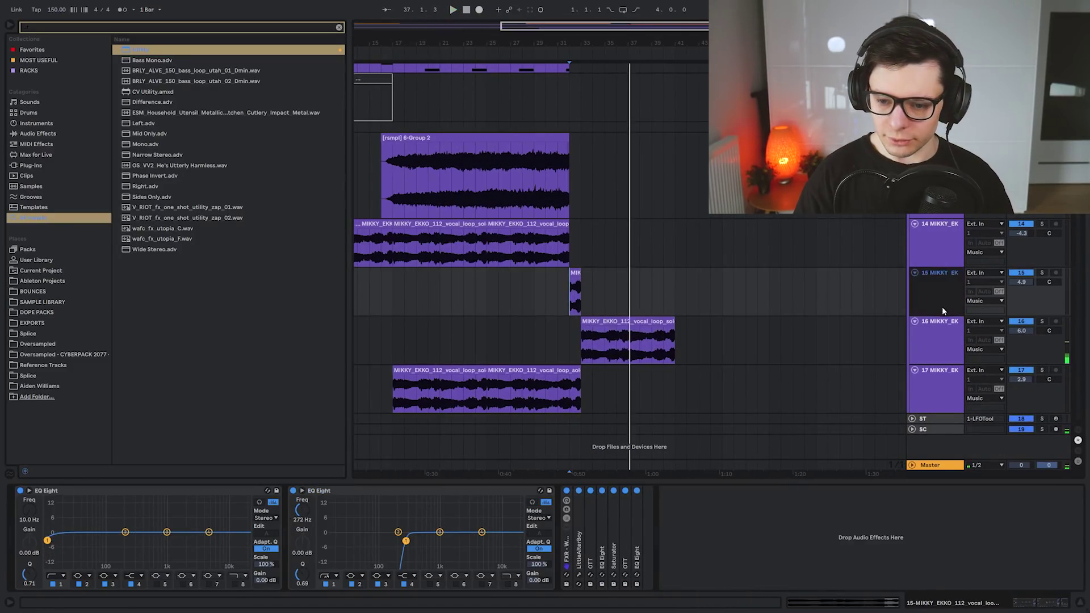
pyautogui.hotkey('ctrl', 'shift', 't')
pyautogui.hotkey('ctrl', 'f')
pyautogui.click(63, 62)
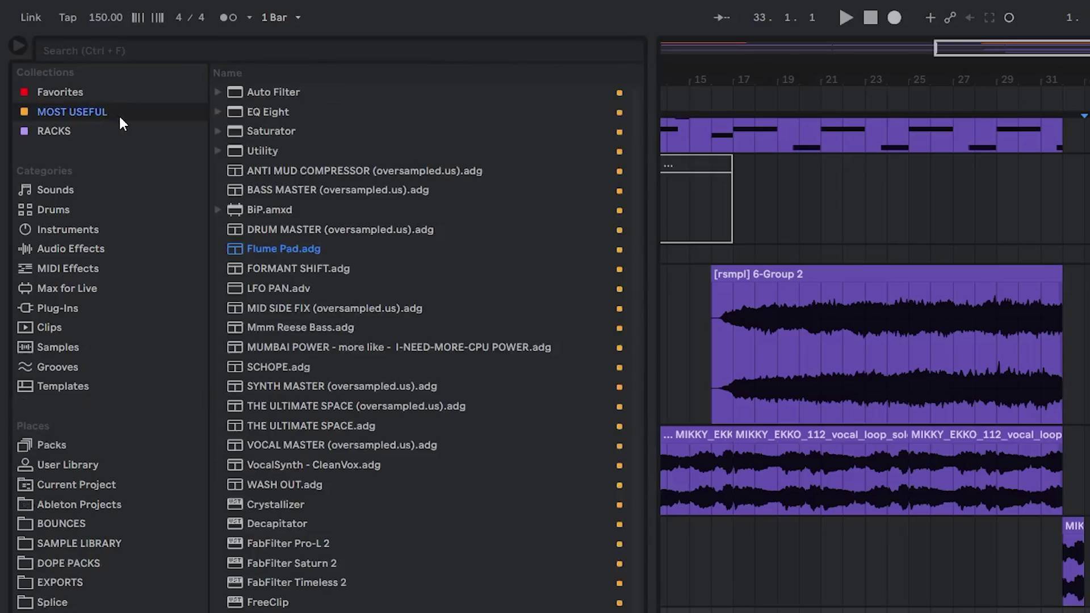
pyautogui.click(54, 131)
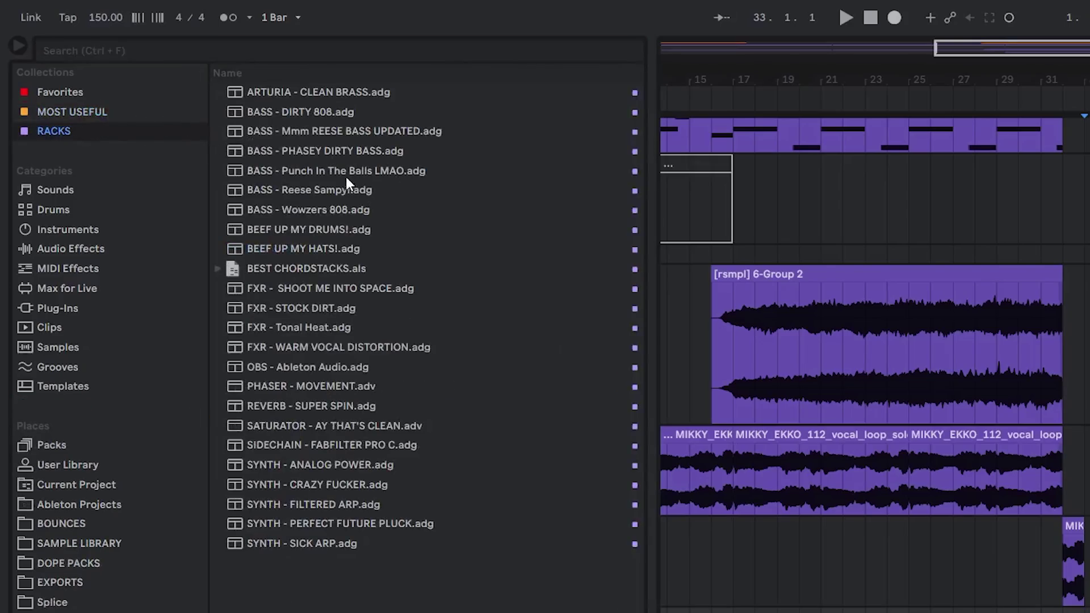
pyautogui.moveTo(290, 152); pyautogui.dragTo(860, 328)
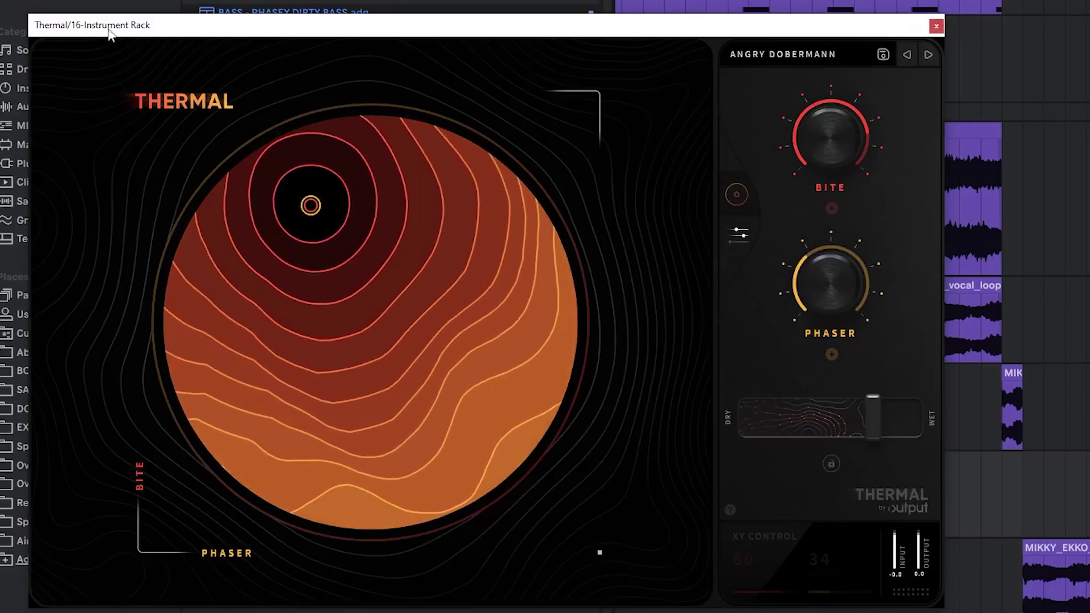
# Step: Close the Thermal window and examine the bass rack's EQ Eight and sampler settings
pyautogui.click(936, 26)
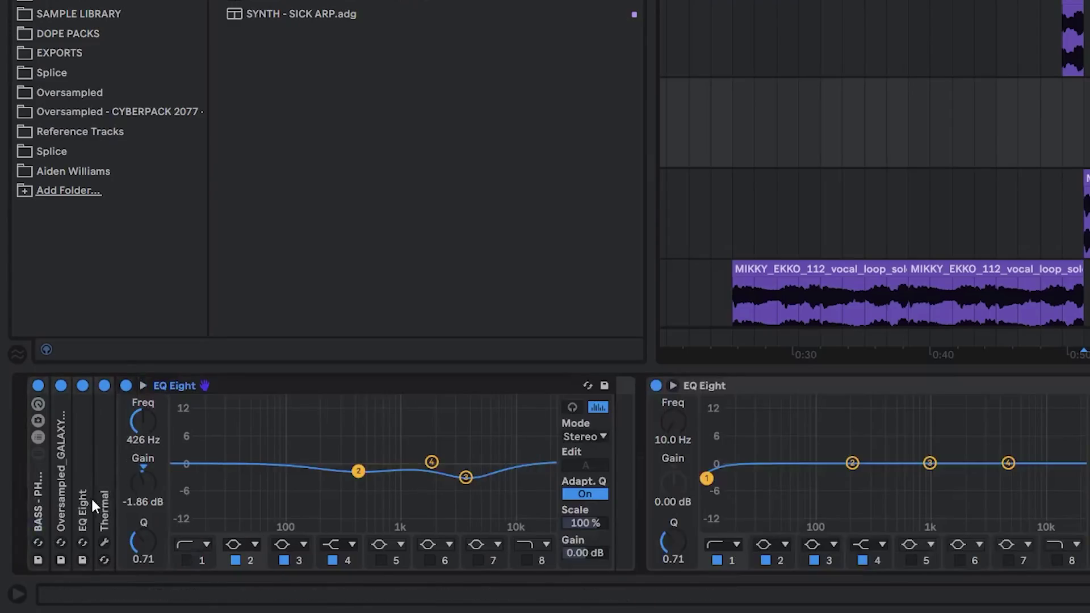
pyautogui.doubleClick(82, 458)
pyautogui.doubleClick(59, 455)
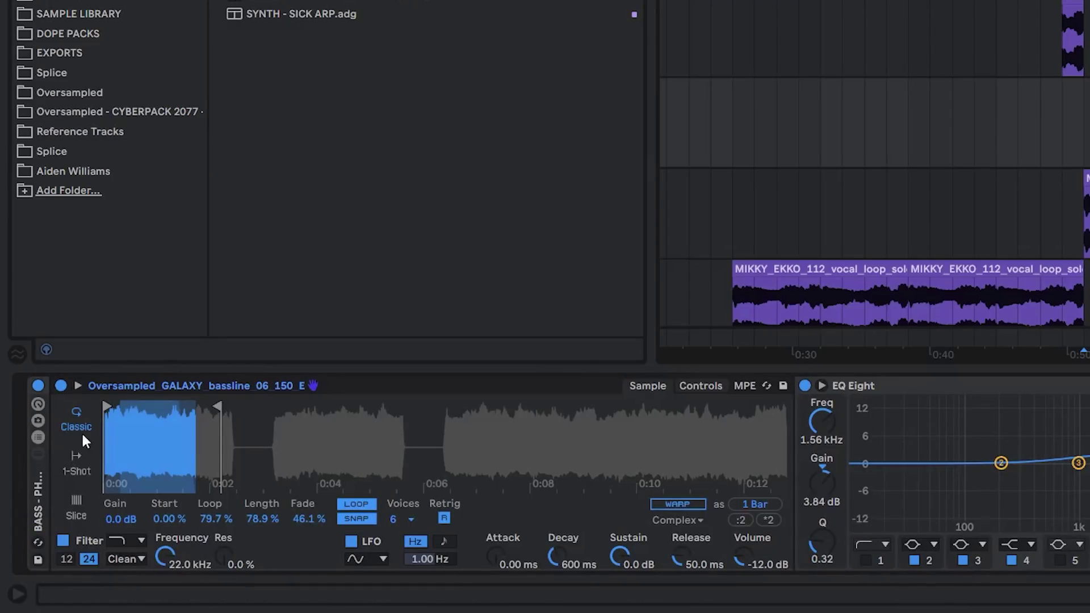
pyautogui.click(1075, 117)
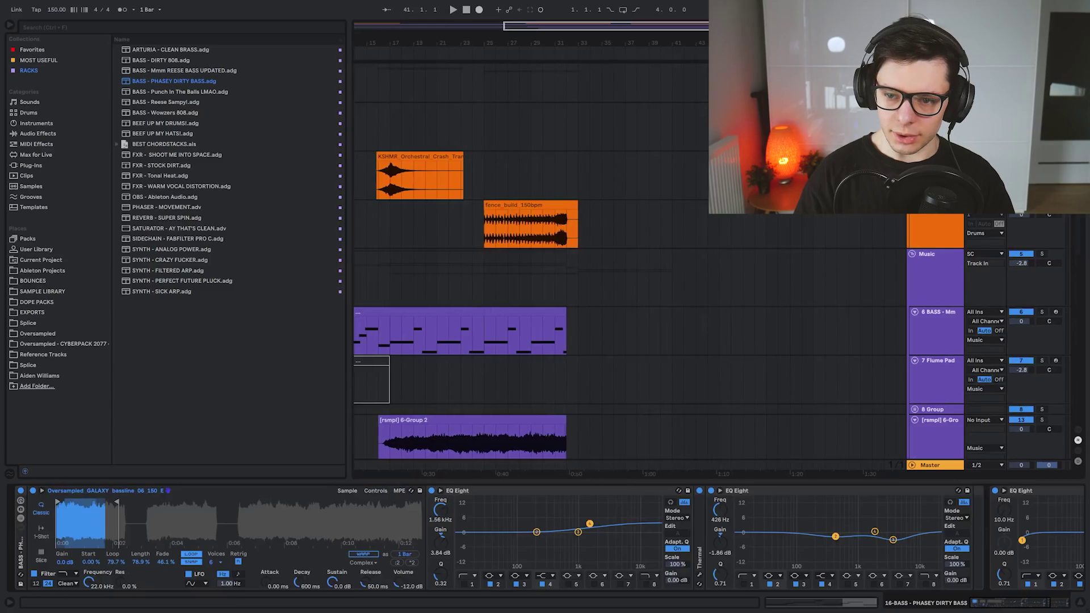
# Step: Place the Oversampled_SH_drum_loop_01_150 loop below the MIDI drum clip, covering bars 33 to 41
pyautogui.click(610, 129)
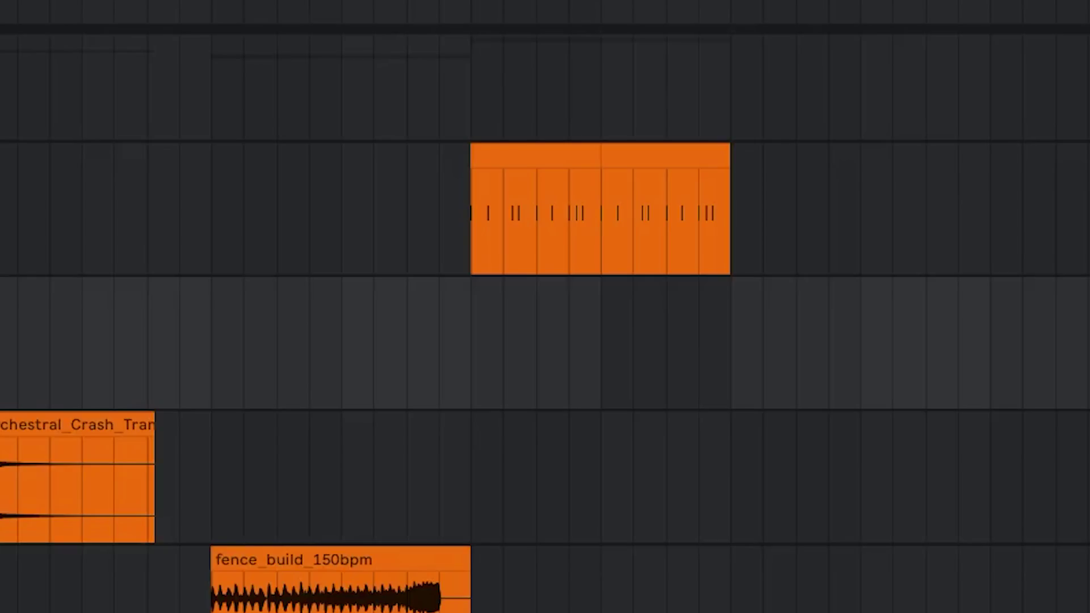
pyautogui.moveTo(150, 196); pyautogui.dragTo(514, 315)
pyautogui.moveTo(590, 290); pyautogui.dragTo(729, 293)
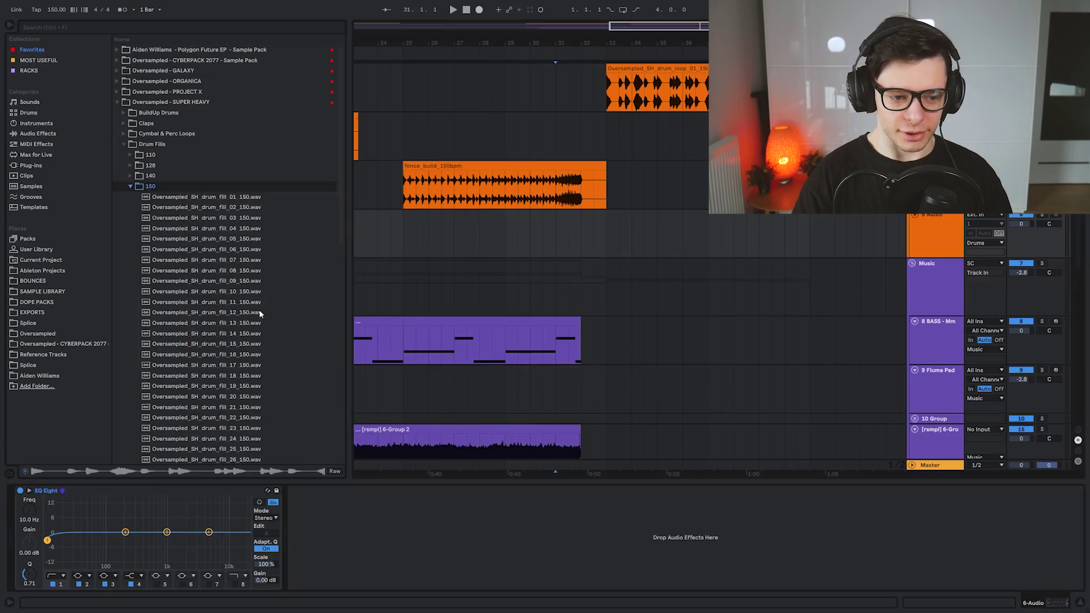
# Step: Place Oversampled_SH_drum_fill_04_150 on the empty Drums track just before bar 33 and play back the transition into the drop
pyautogui.moveTo(244, 229); pyautogui.dragTo(584, 237)
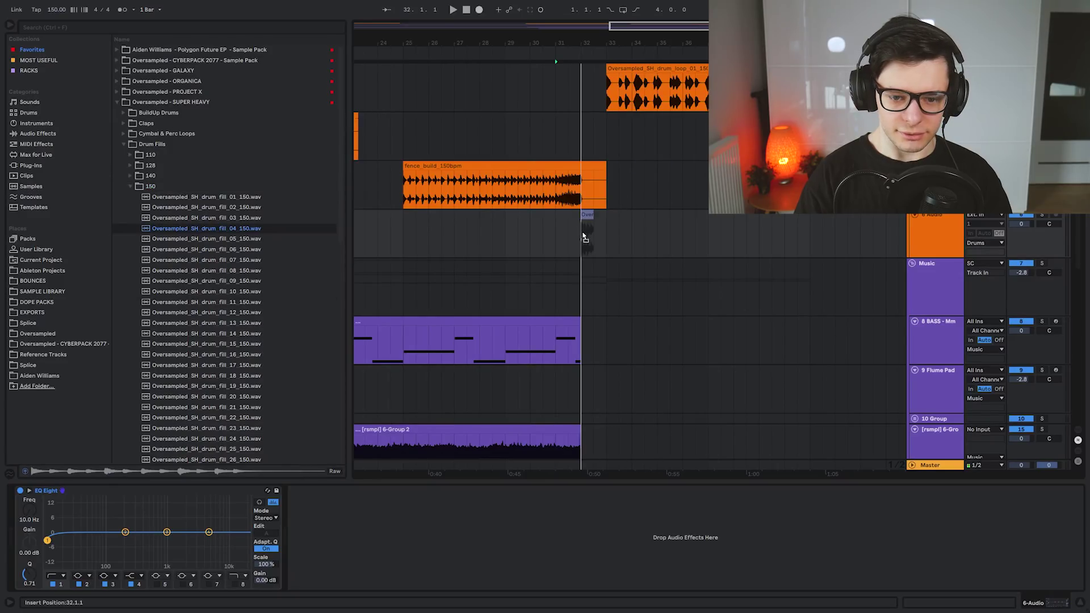
pyautogui.click(569, 235)
pyautogui.press('space')
pyautogui.scroll(5, 585, 233)
pyautogui.scroll(-2, 584, 234)
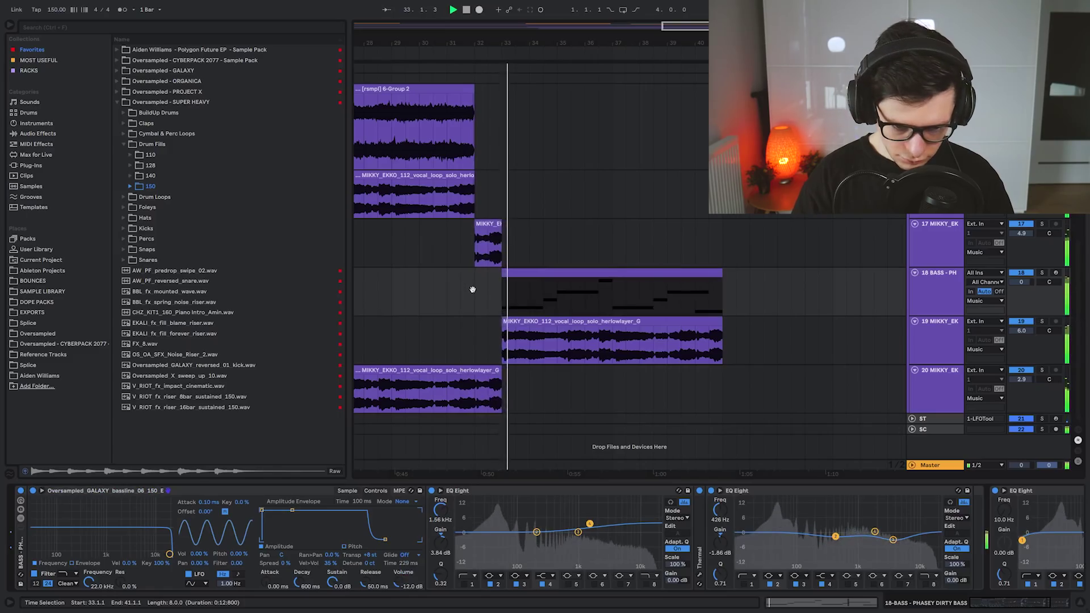
pyautogui.moveTo(472, 290); pyautogui.dragTo(568, 321)
pyautogui.hotkey('ctrl', 'alt', 'l')
pyautogui.moveTo(669, 137); pyautogui.dragTo(648, 453)
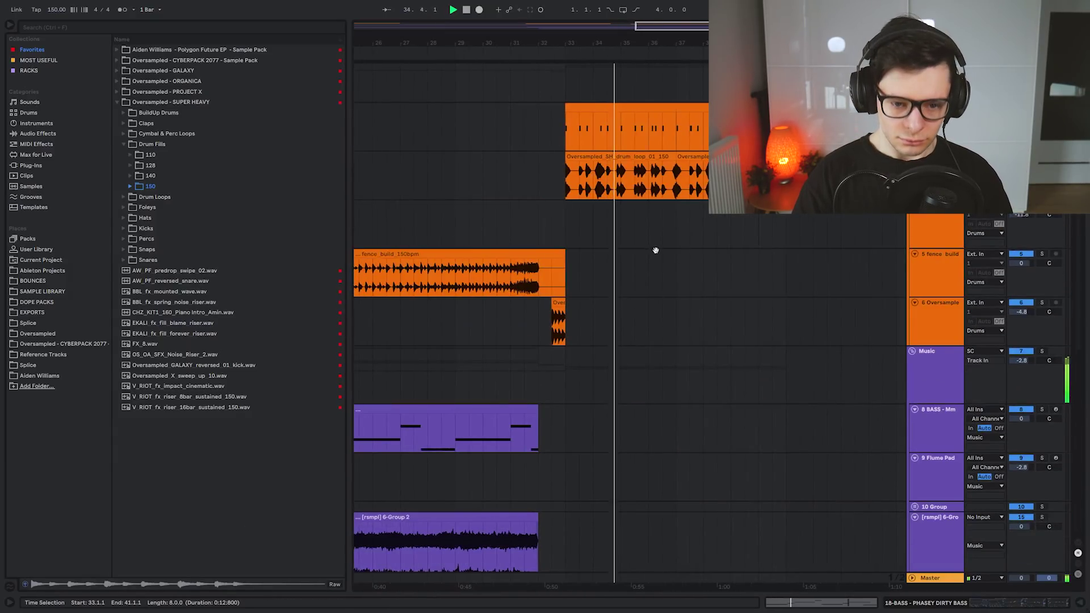
pyautogui.press('space')
# Step: Add an audio track below the drum fill and place the AW_PF_predrop_swipe_02 sample on it just before bar 33
pyautogui.click(934, 316)
pyautogui.hotkey('ctrl', 't')
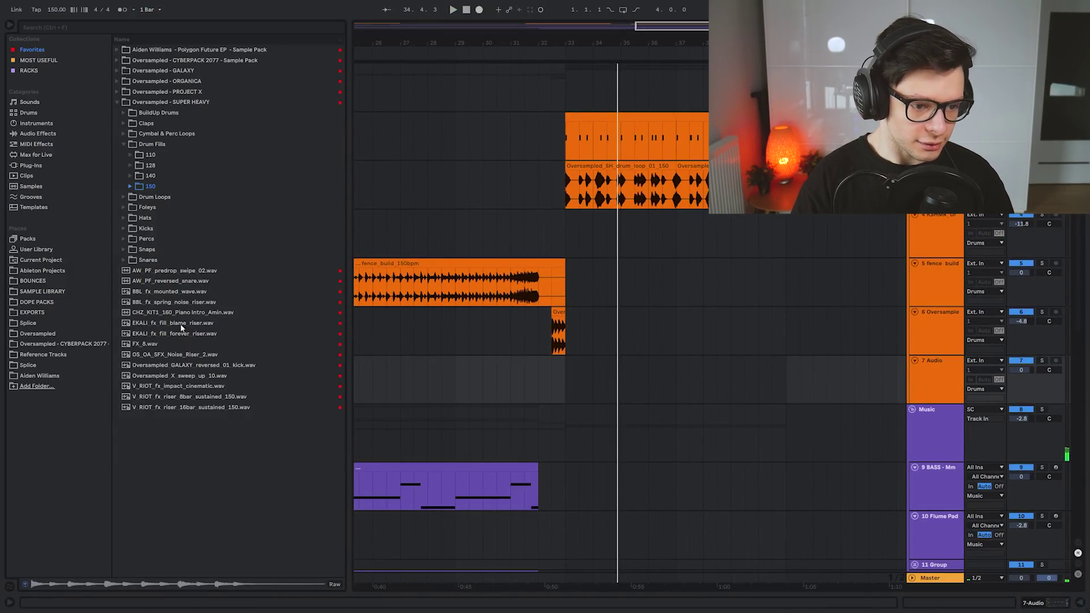
pyautogui.moveTo(193, 275); pyautogui.dragTo(547, 373)
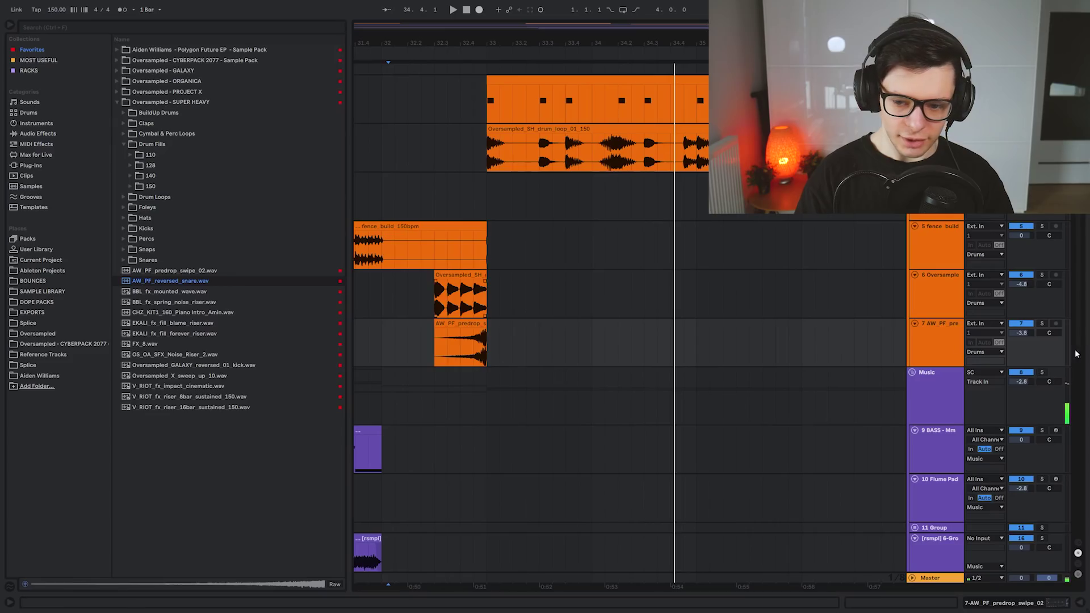
# Step: Duplicate a Drums track, delete its copied clips and place AW_PF_reversed_snare beneath the drum loop near bar 35
pyautogui.hotkey('ctrl', 'd')
pyautogui.moveTo(538, 385); pyautogui.dragTo(359, 392)
pyautogui.press('Delete')
pyautogui.moveTo(185, 282); pyautogui.dragTo(675, 392)
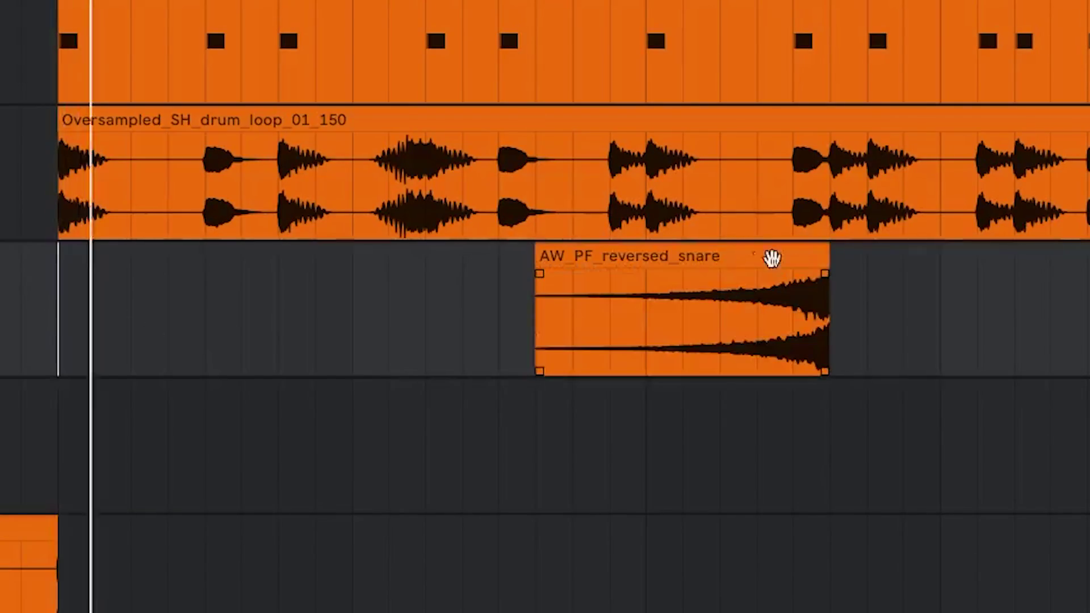
# Step: Move the AW_PF_reversed_snare clip earlier beneath the drum loop
pyautogui.moveTo(771, 257); pyautogui.dragTo(449, 277)
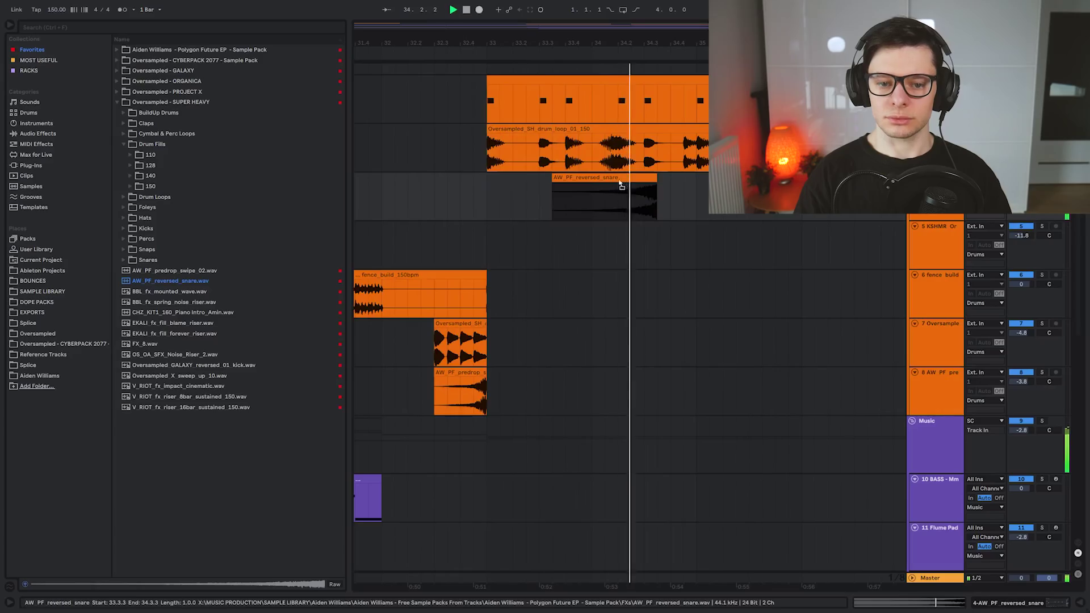
pyautogui.moveTo(649, 203); pyautogui.dragTo(487, 204)
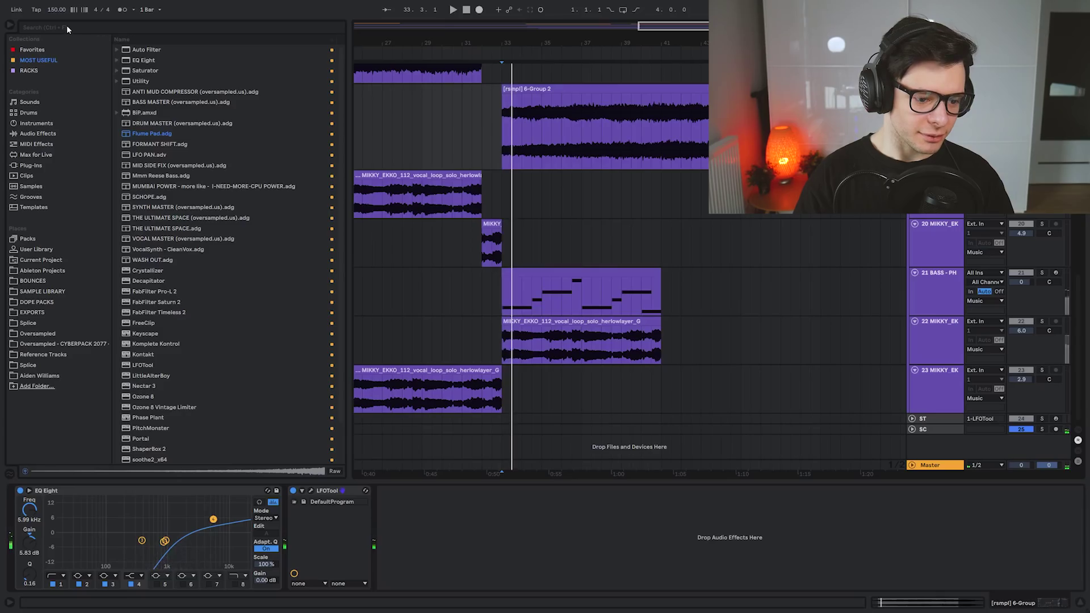
# Step: Find ShaperBox 2 among the plug-ins and load it on the [rsmpl] 6-Group track with the String surfer preset
pyautogui.click(70, 28)
pyautogui.write('vst')
pyautogui.click(337, 28)
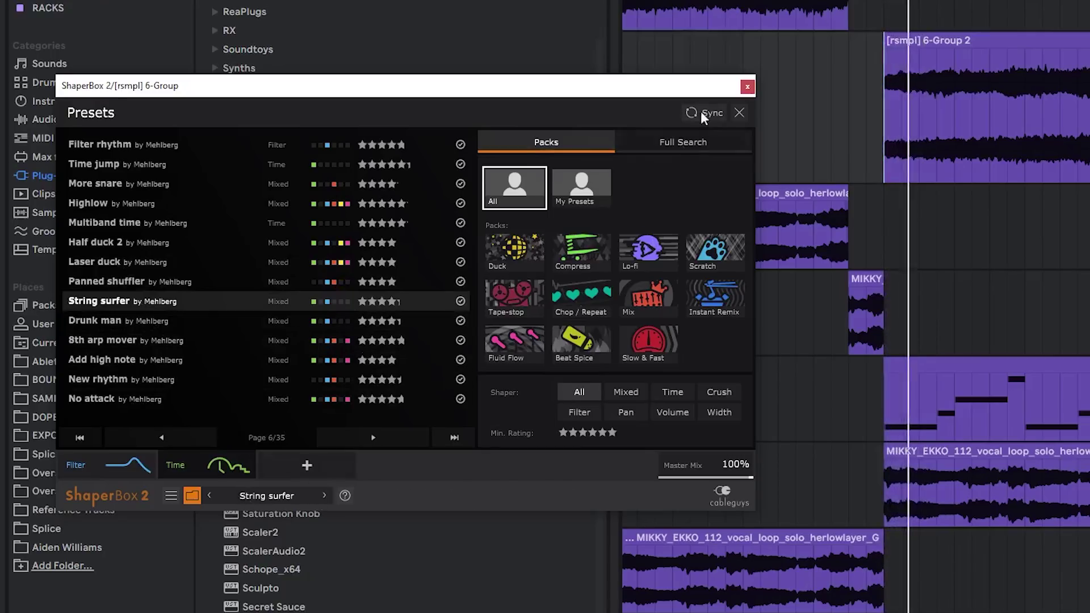
pyautogui.click(440, 128)
# Step: Delete the 6-Group 2 audio from bar 33 on, put a copy of the vocal loop in its place and play it through ShaperBox 2
pyautogui.moveTo(722, 150); pyautogui.dragTo(504, 134)
pyautogui.press('space')
pyautogui.press('Delete')
pyautogui.moveTo(564, 321); pyautogui.dragTo(562, 122)
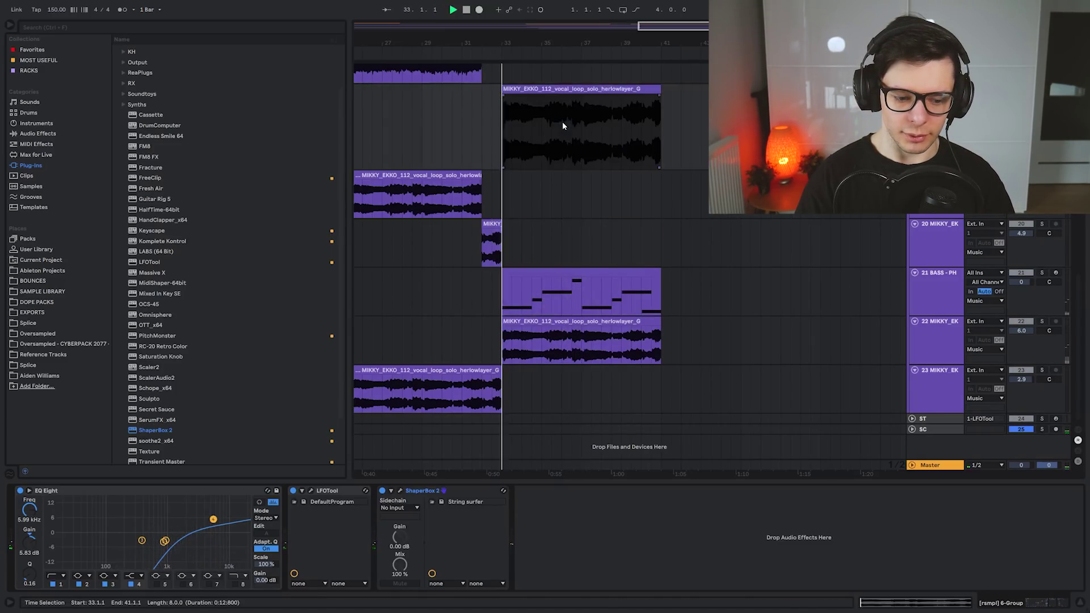
pyautogui.press('space')
pyautogui.scroll(3, 548, 220)
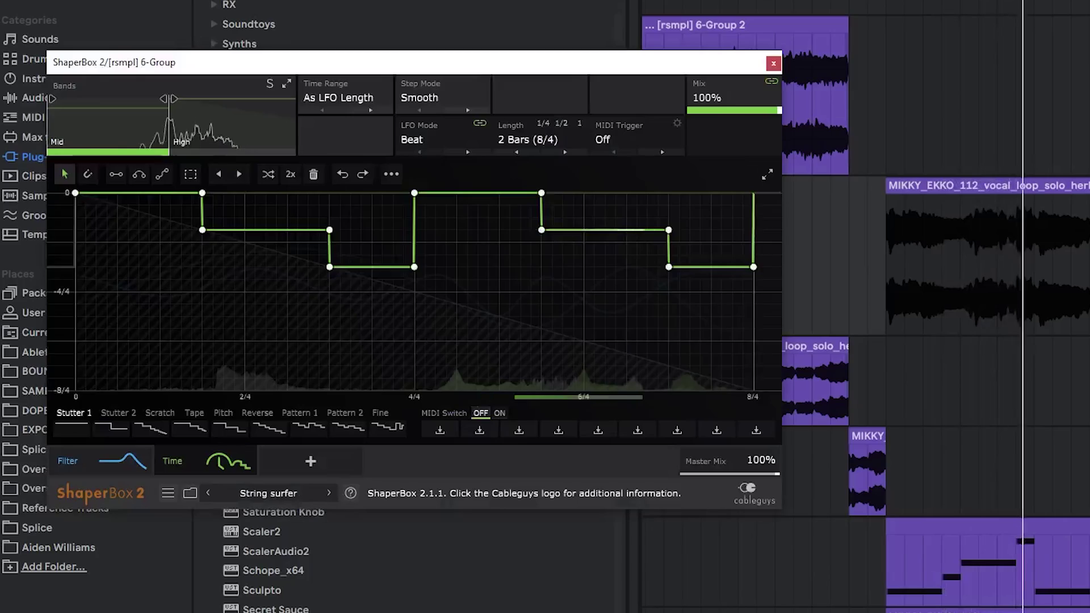
# Step: Step through the ShaperBox 2 presets to Multikulti and record the processed vocal from bar 33 onto the resampling track
pyautogui.click(183, 346)
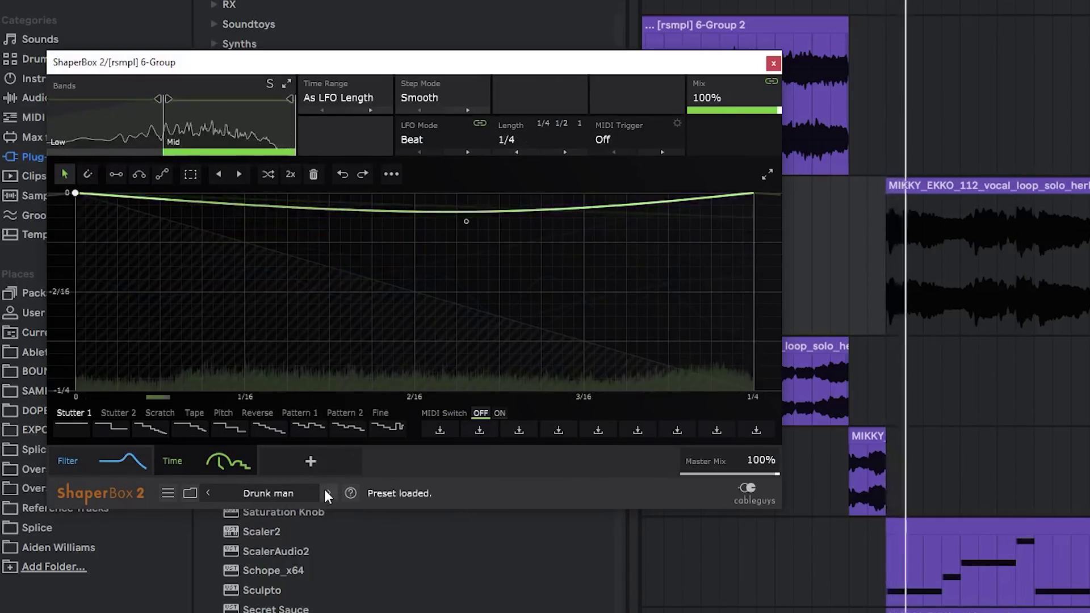
pyautogui.click(327, 494)
pyautogui.click(328, 493)
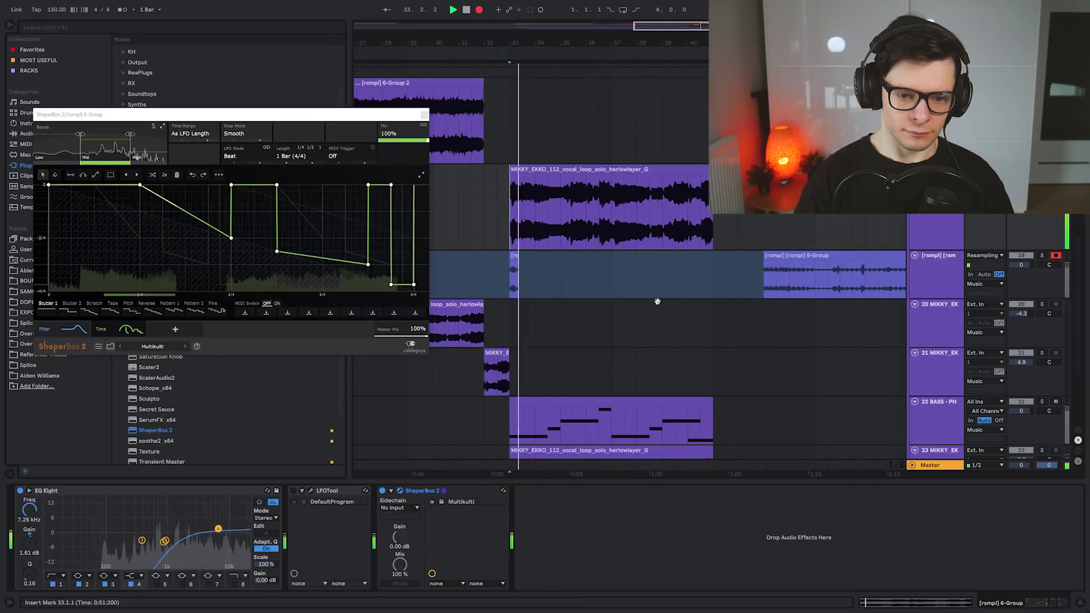
pyautogui.moveTo(657, 301); pyautogui.dragTo(647, 302)
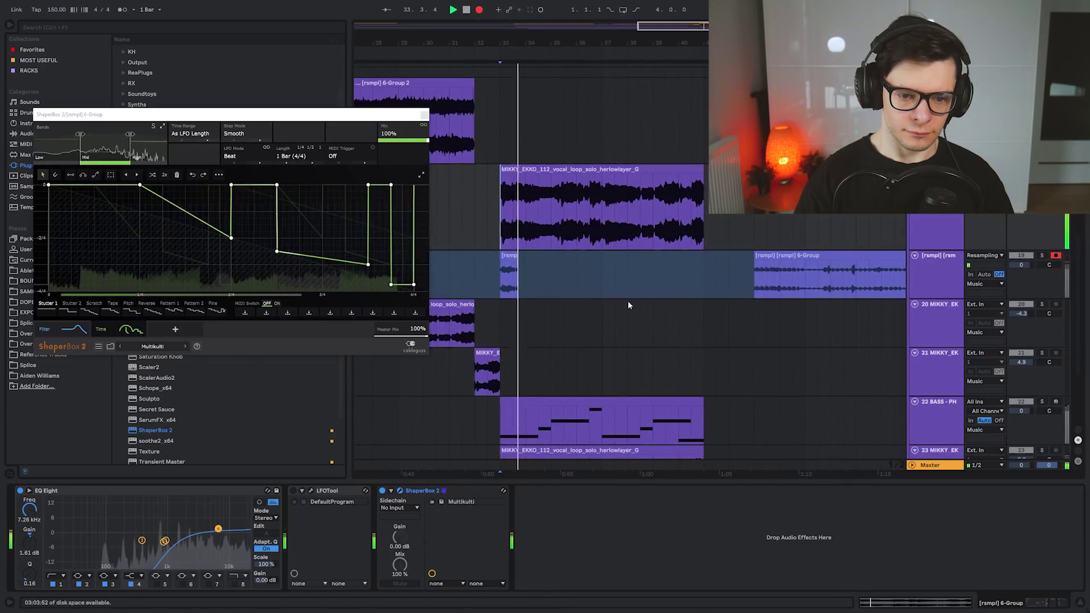
pyautogui.scroll(-1, 594, 287)
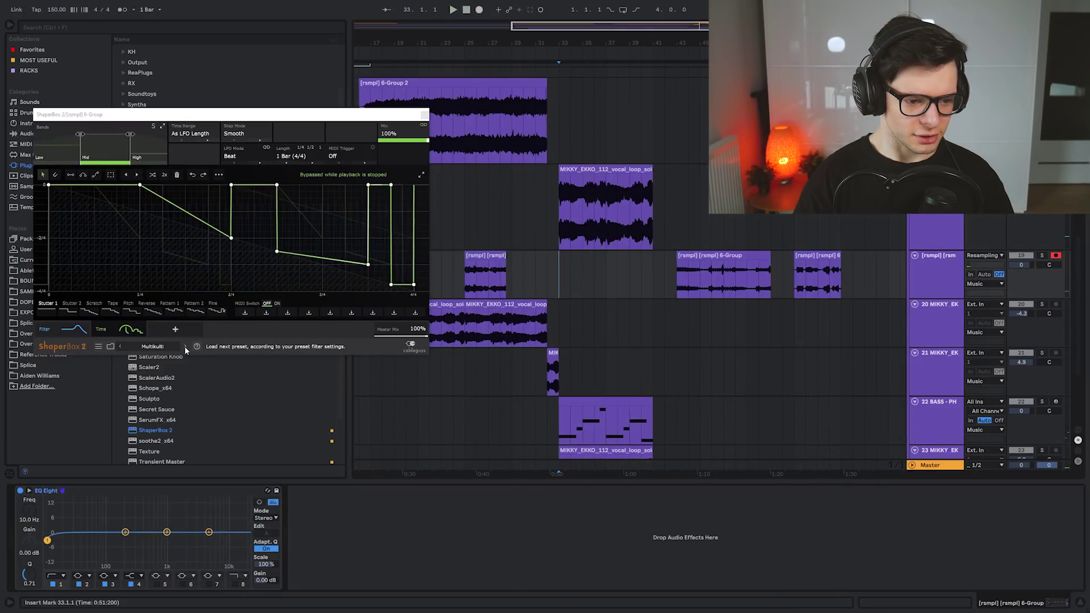
# Step: Switch ShaperBox 2 to the Repeat up preset and record another resampled pass of the vocal from bar 33
pyautogui.click(186, 347)
pyautogui.scroll(5, 563, 256)
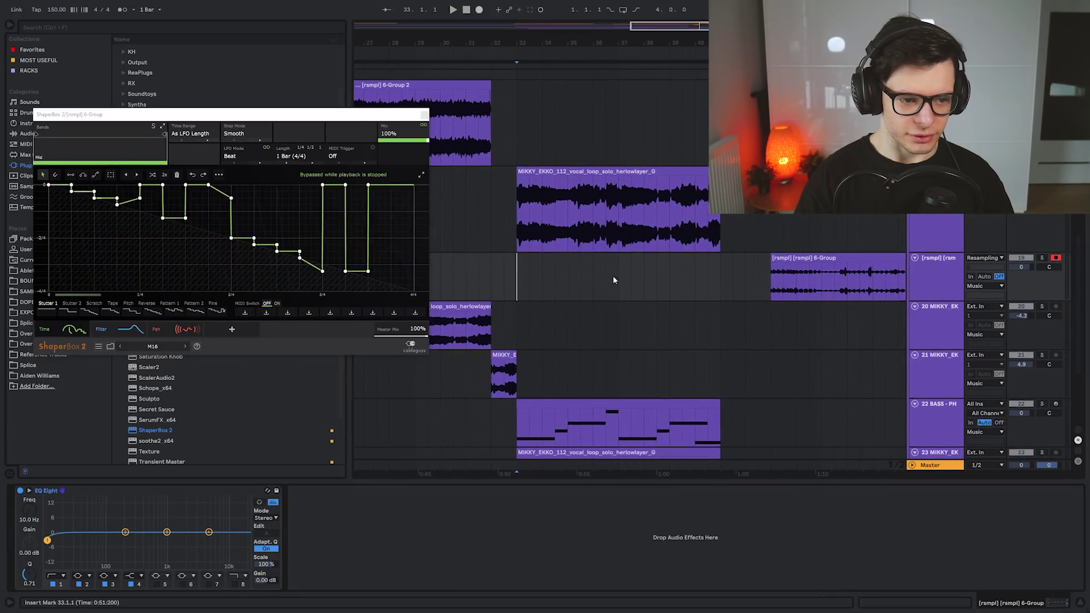
pyautogui.click(185, 346)
pyautogui.click(479, 10)
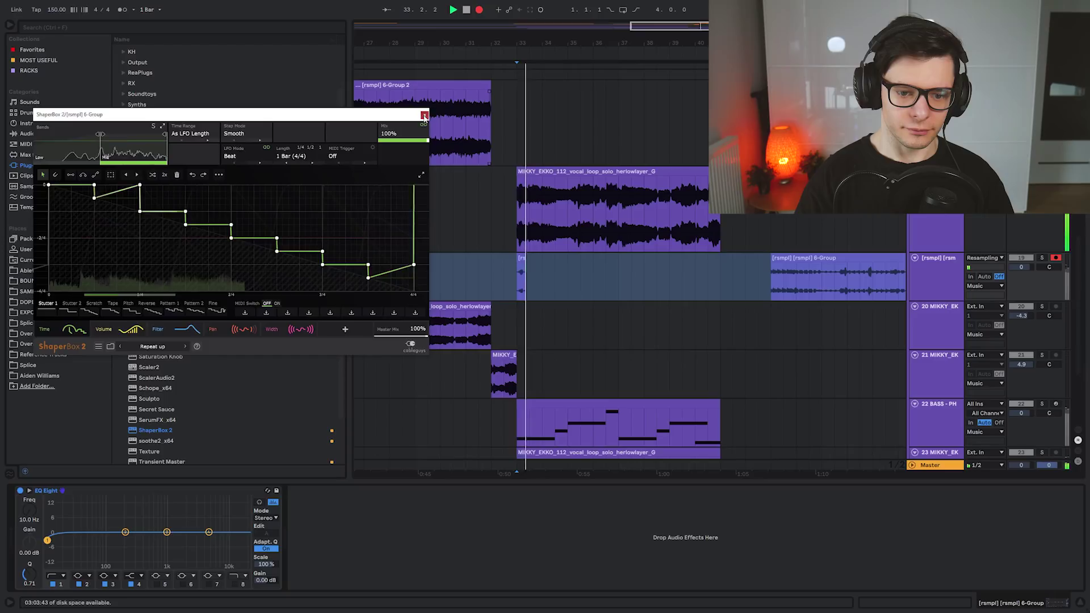
pyautogui.click(424, 116)
# Step: Move the resampled clip at bar 33 back to 28.3.1 and deactivate it, and reposition the short resampled slice near bar 40
pyautogui.scroll(4, 594, 283)
pyautogui.scroll(-2, 552, 285)
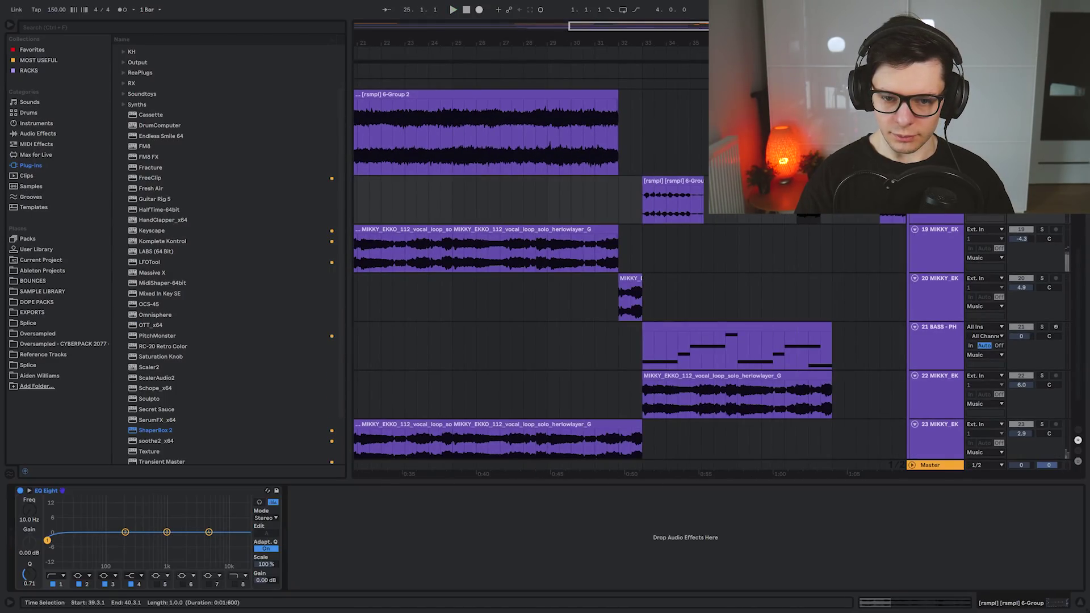
pyautogui.moveTo(683, 182); pyautogui.dragTo(577, 182)
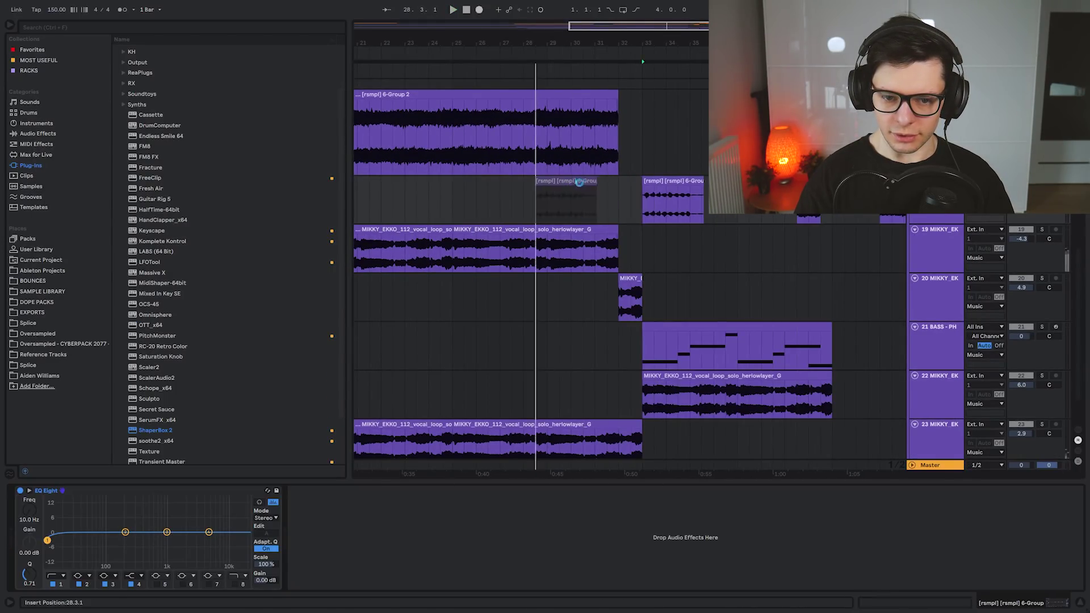
pyautogui.moveTo(757, 194); pyautogui.dragTo(596, 206)
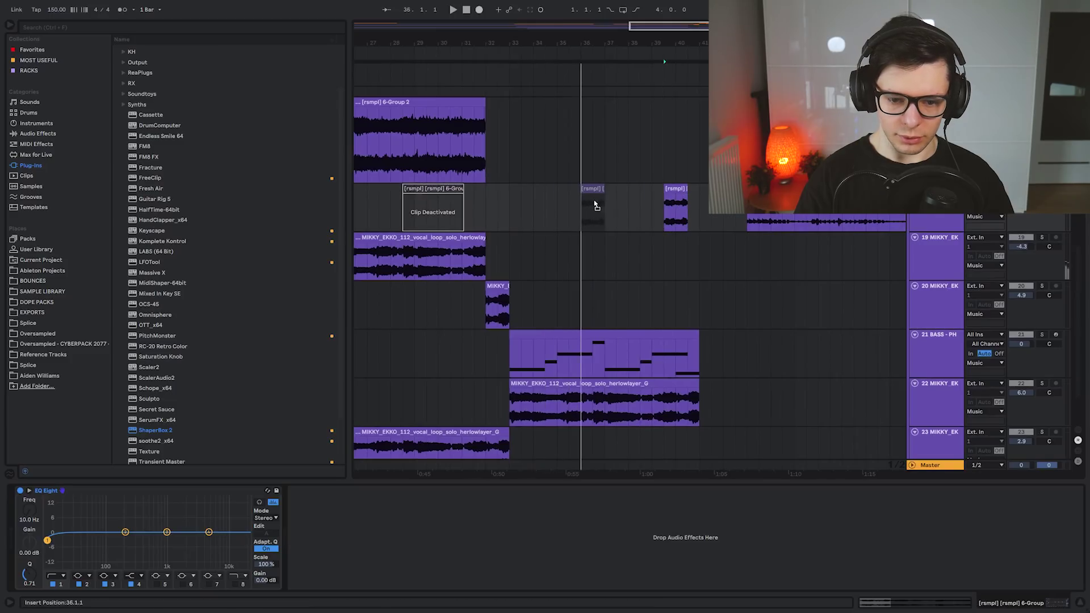
# Step: Try deactivating both the bass and the vocal between bars 40 and 41, play it back and undo it
pyautogui.moveTo(676, 349); pyautogui.dragTo(735, 394)
pyautogui.press('0')
pyautogui.click(663, 262)
pyautogui.press('space')
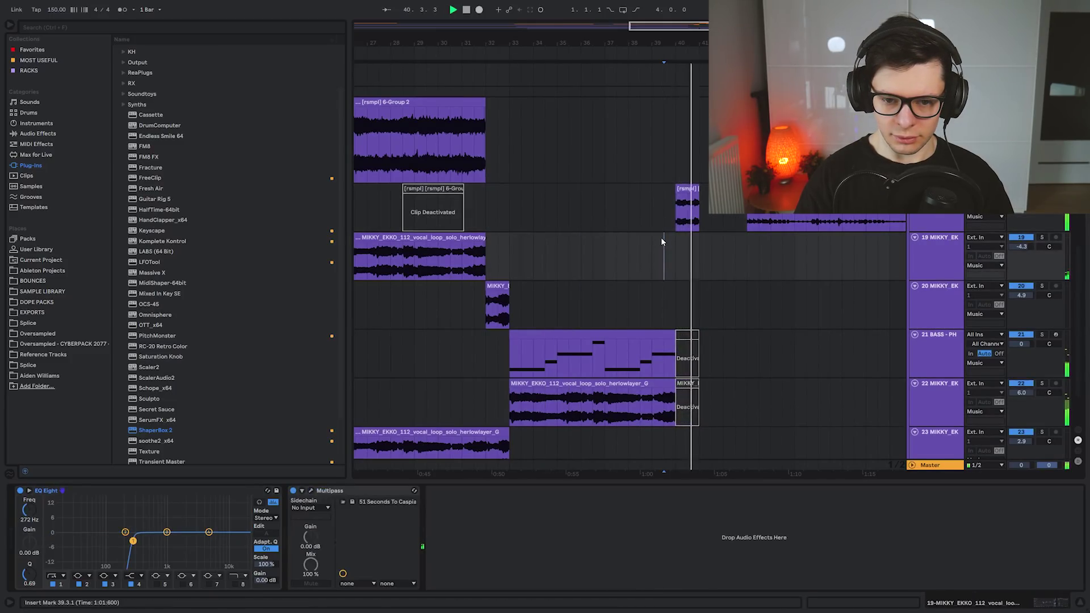
pyautogui.hotkey('ctrl', 'z')
pyautogui.press('space')
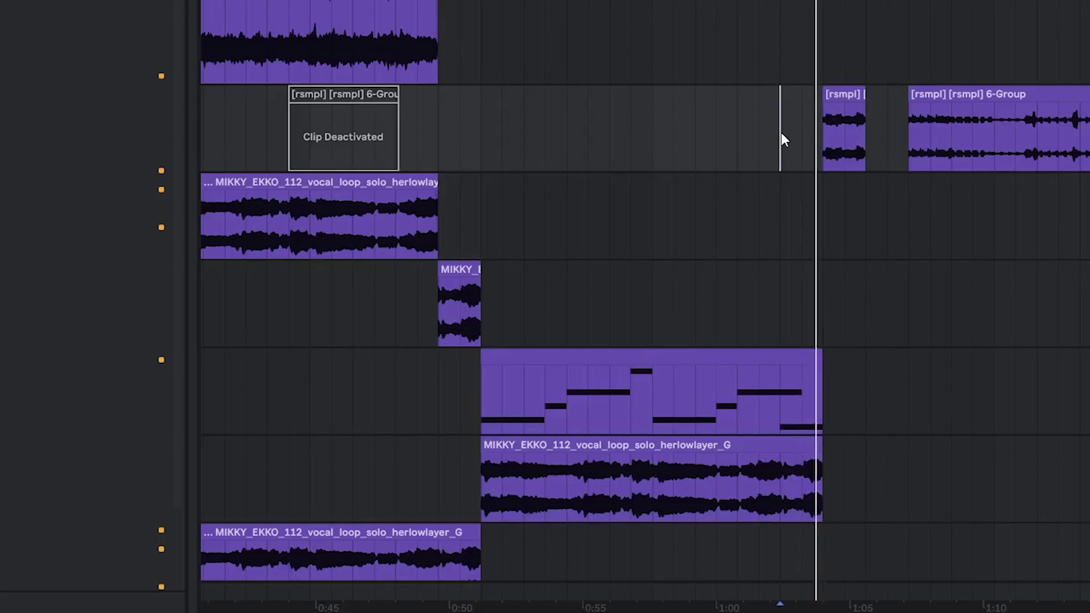
# Step: Deactivate only the bass part between bars 40 and 41, keeping the vocal loop active
pyautogui.scroll(-1, 818, 341)
pyautogui.hscroll(1, 817, 341)
pyautogui.press('space')
pyautogui.moveTo(750, 359); pyautogui.dragTo(809, 334)
pyautogui.press('0')
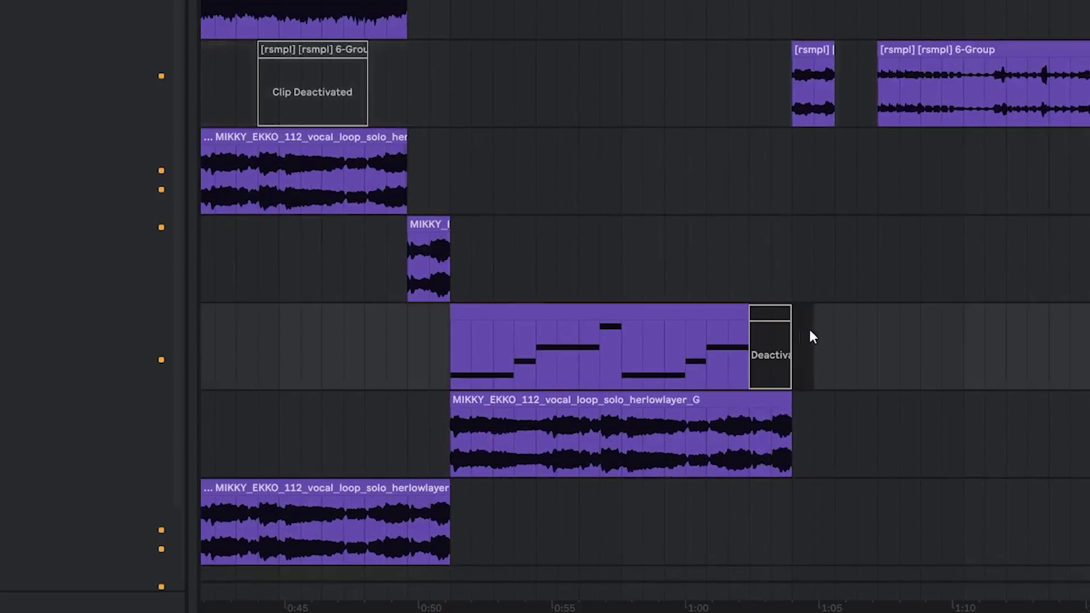
# Step: Move the short resampled slice from bar 41 to bar 40, over the deactivated bass, and play back the section
pyautogui.click(750, 261)
pyautogui.press('space')
pyautogui.moveTo(802, 52); pyautogui.dragTo(757, 51)
pyautogui.press('space')
pyautogui.click(749, 94)
pyautogui.press('space')
# Step: Repeat a short slice from bar 41 on the resampled, bass and vocal tracks and play back the extended ending
pyautogui.scroll(3, 761, 104)
pyautogui.scroll(-1, 803, 131)
pyautogui.hscroll(1, 803, 130)
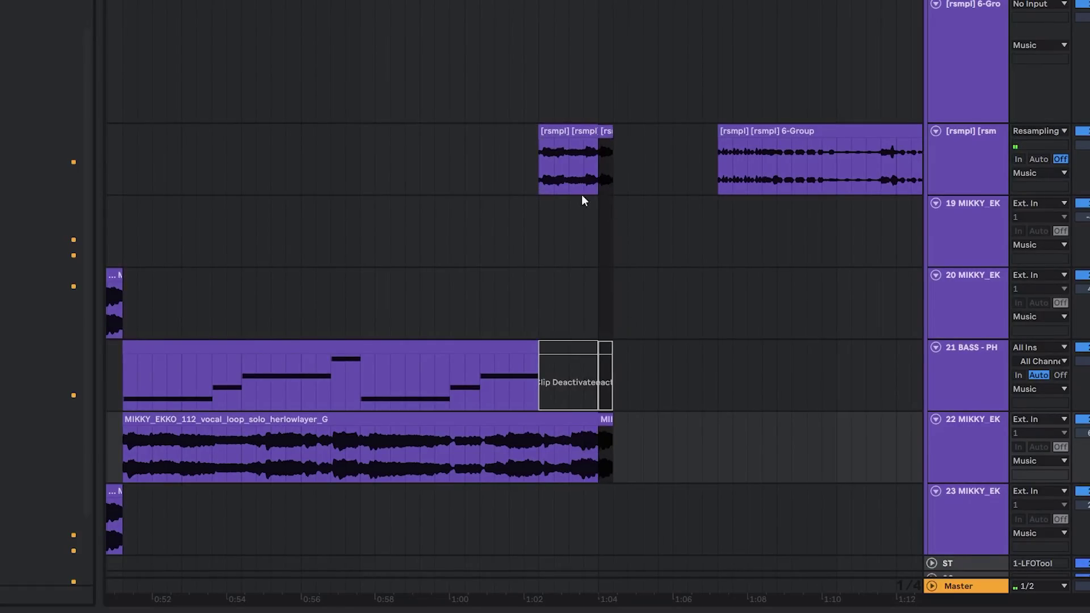
pyautogui.click(583, 203)
pyautogui.press('space')
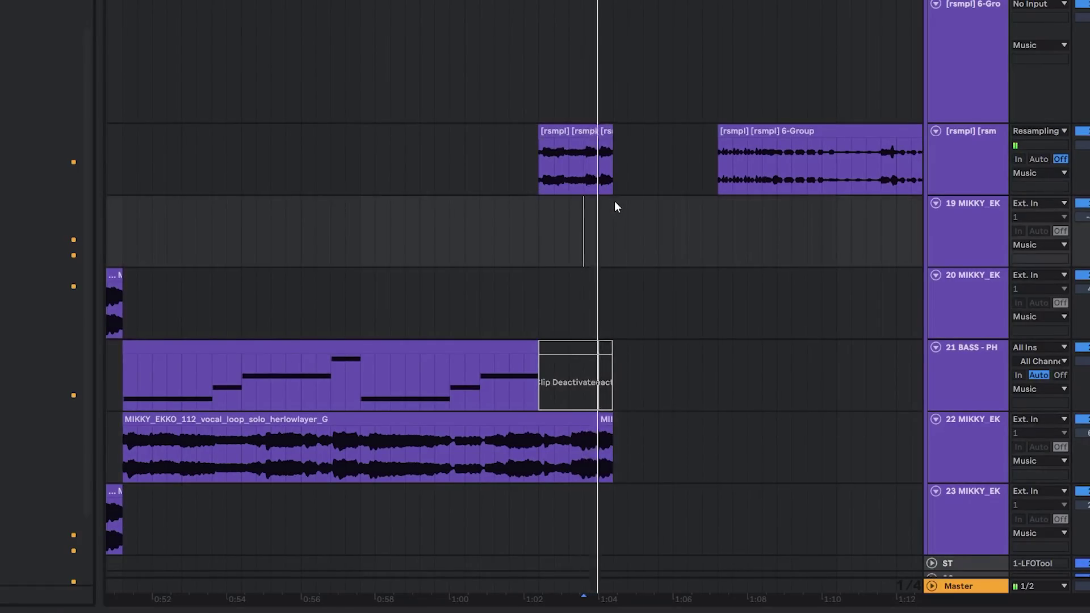
# Step: Extend the vocal slice at bar 41 to match the resampled clip above and duplicate its short end slice up to bar 42
pyautogui.scroll(3, 614, 201)
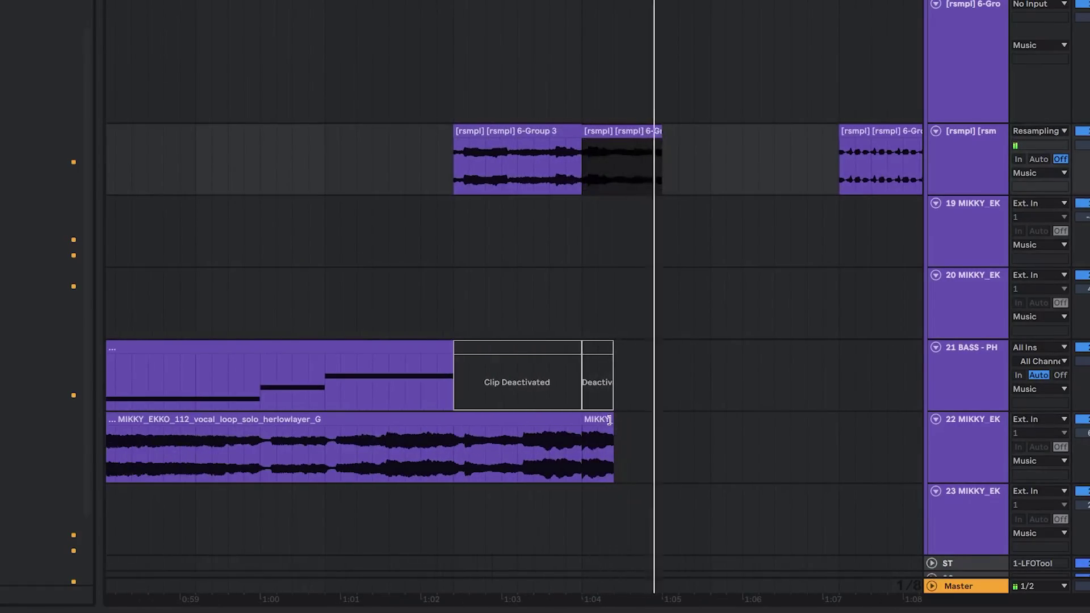
pyautogui.moveTo(609, 420); pyautogui.dragTo(659, 420)
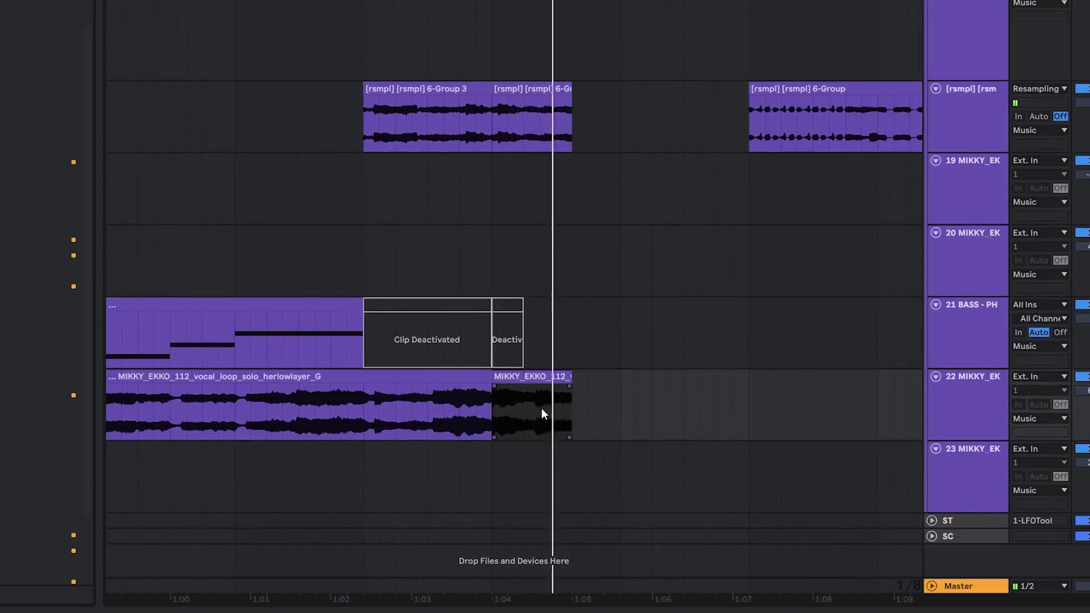
pyautogui.press('0')
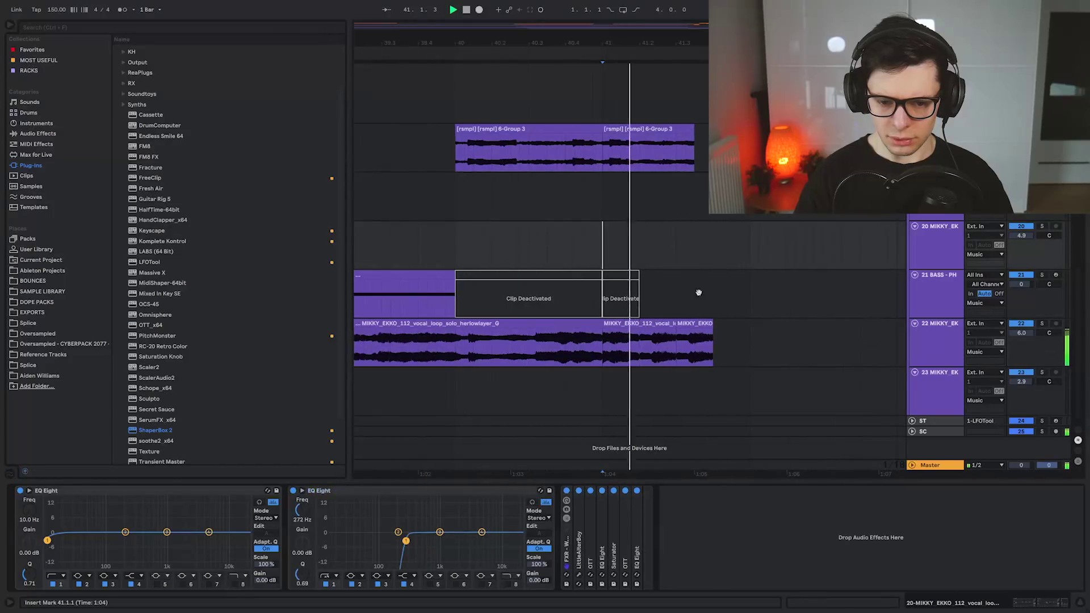
pyautogui.click(691, 324)
pyautogui.hotkey('ctrl', 'd')
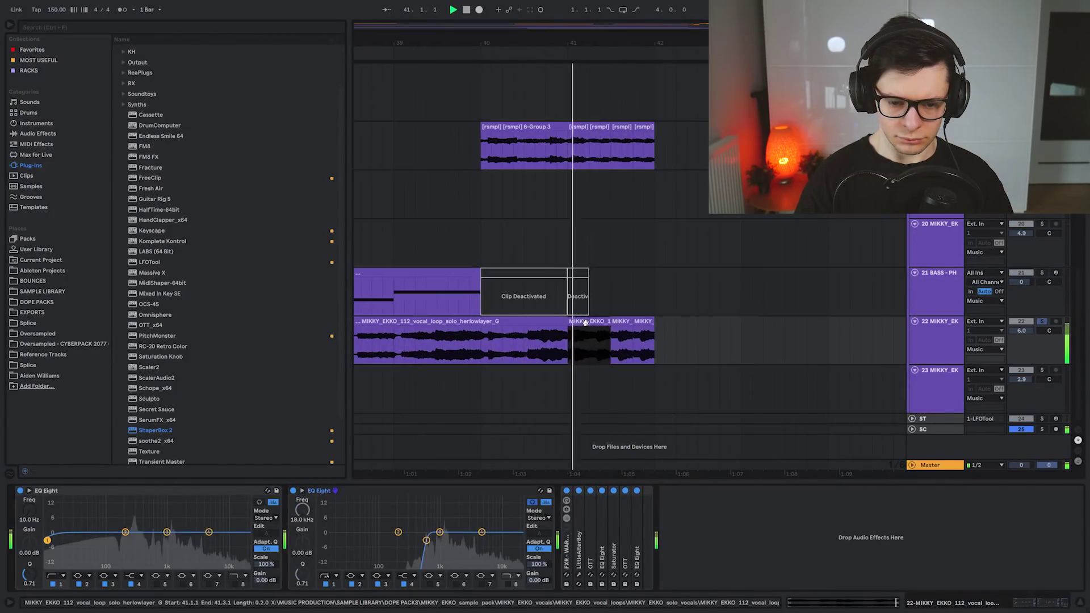
# Step: Try duplicating the half-bar vocal slice at bar 41 over the shorter slices after it and undo it
pyautogui.hotkey('ctrl', 'd')
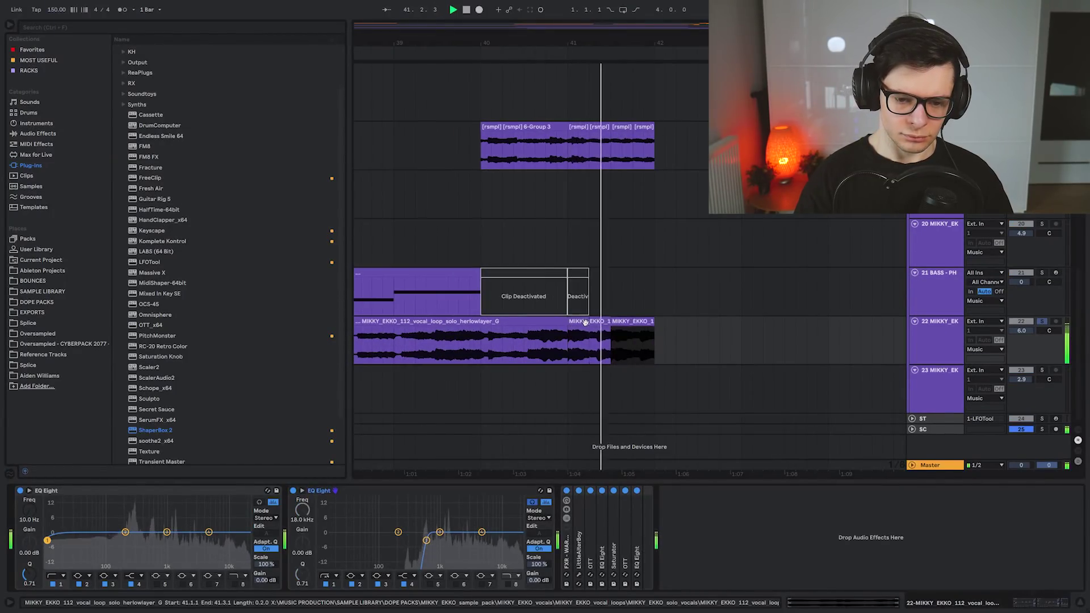
pyautogui.press('space')
pyautogui.hotkey('ctrl', 'z')
pyautogui.hscroll(1, 579, 296)
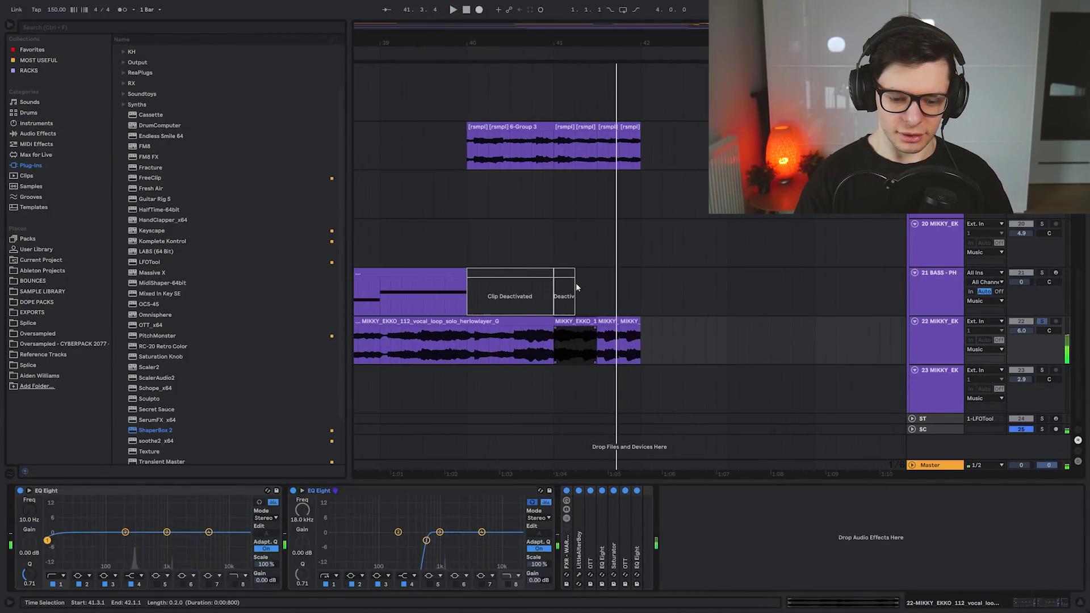
# Step: Record a resampled pass of the vocal slices from bar 41 onto the track directly beneath them
pyautogui.click(578, 360)
pyautogui.click(555, 346)
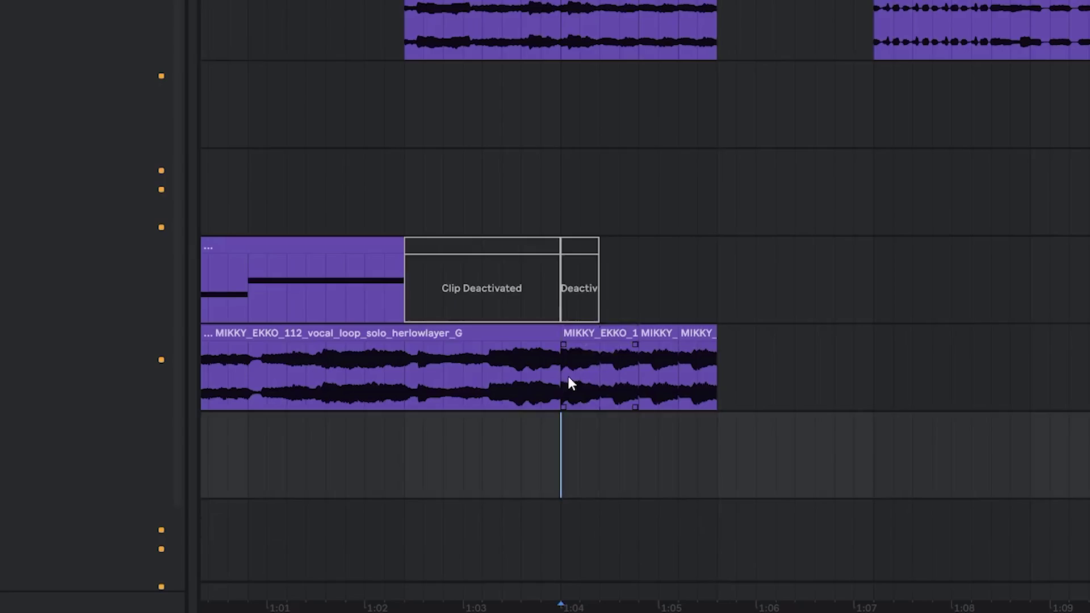
pyautogui.press('F9')
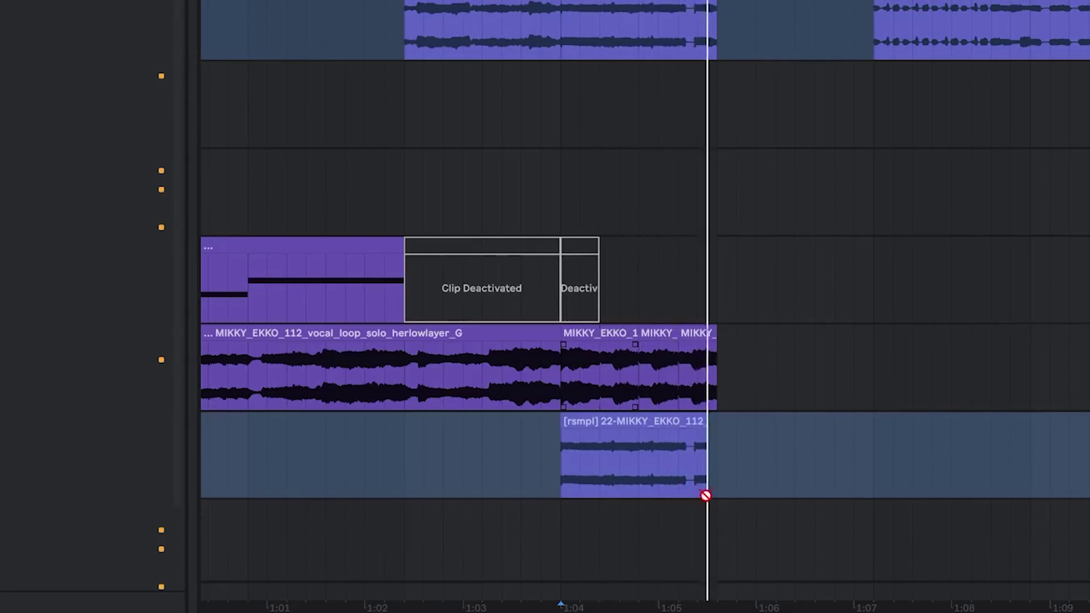
pyautogui.press('space')
pyautogui.click(853, 454)
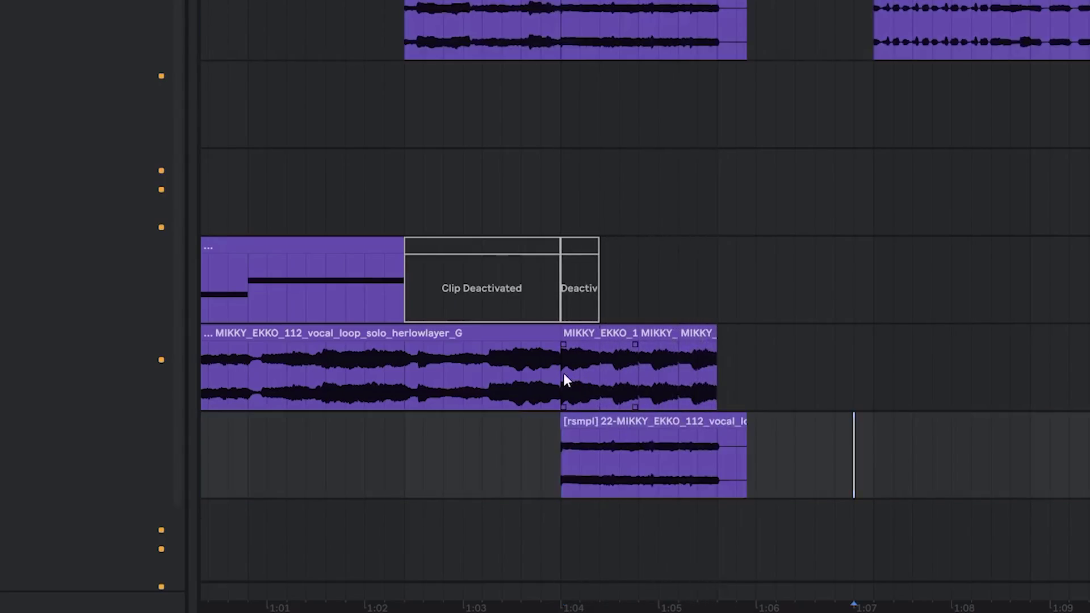
# Step: Deactivate the original vocal slices from bar 41 and repeat slices of the new resampled recording up to bar 43
pyautogui.moveTo(563, 373); pyautogui.dragTo(852, 392)
pyautogui.press('0')
pyautogui.click(545, 468)
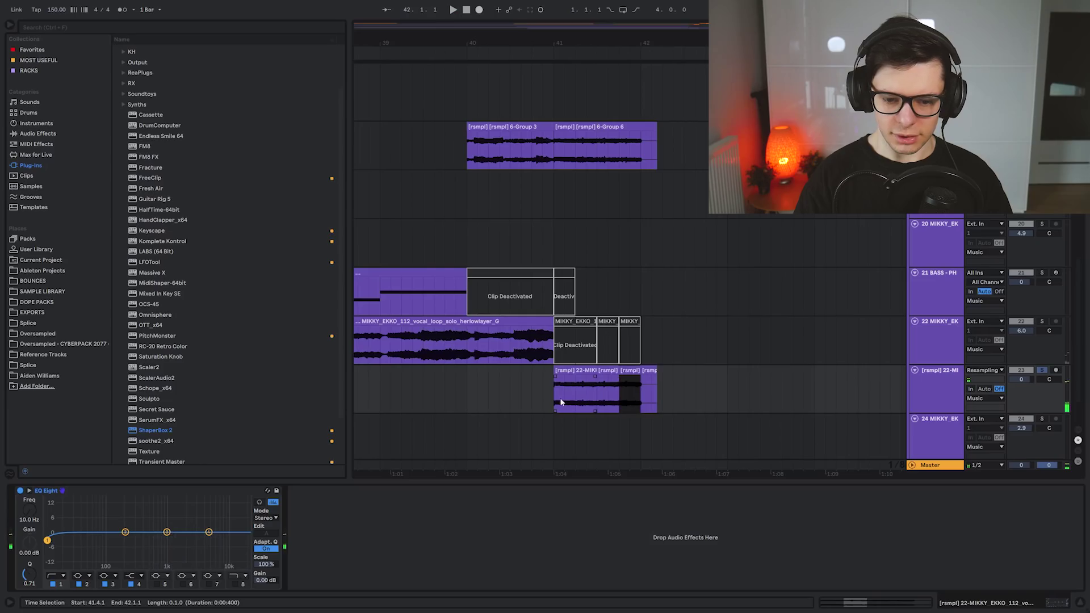
pyautogui.press('space')
pyautogui.press('space')
pyautogui.click(903, 393)
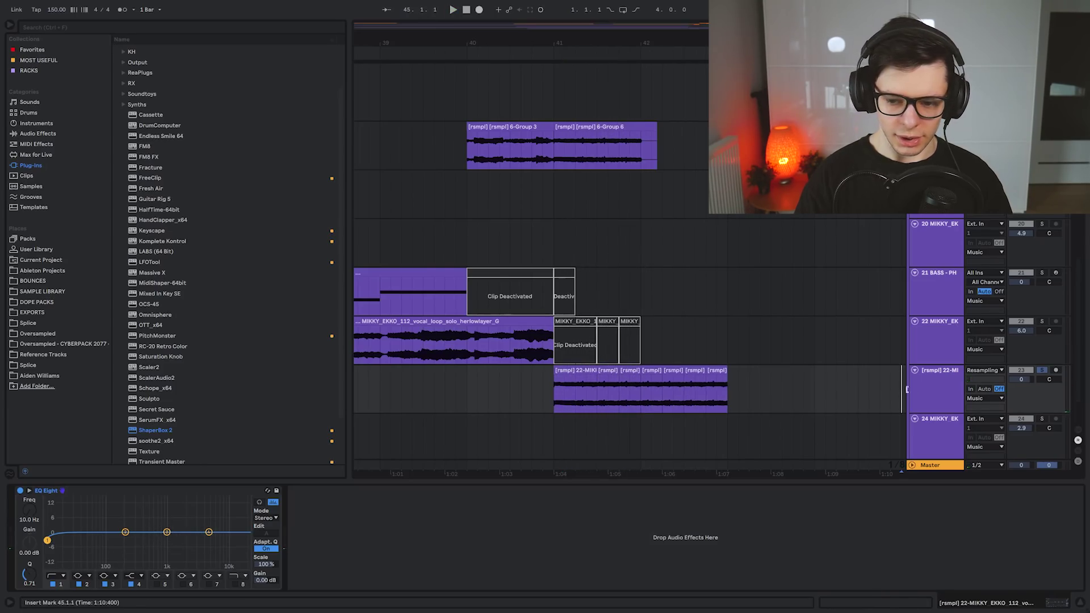
# Step: Duplicate the Flume Pad track and place the copy above the new resampled vocal track, with its MIDI clip starting at bar 41
pyautogui.scroll(-7, 543, 249)
pyautogui.moveTo(528, 210); pyautogui.dragTo(590, 260)
pyautogui.scroll(-3, 591, 261)
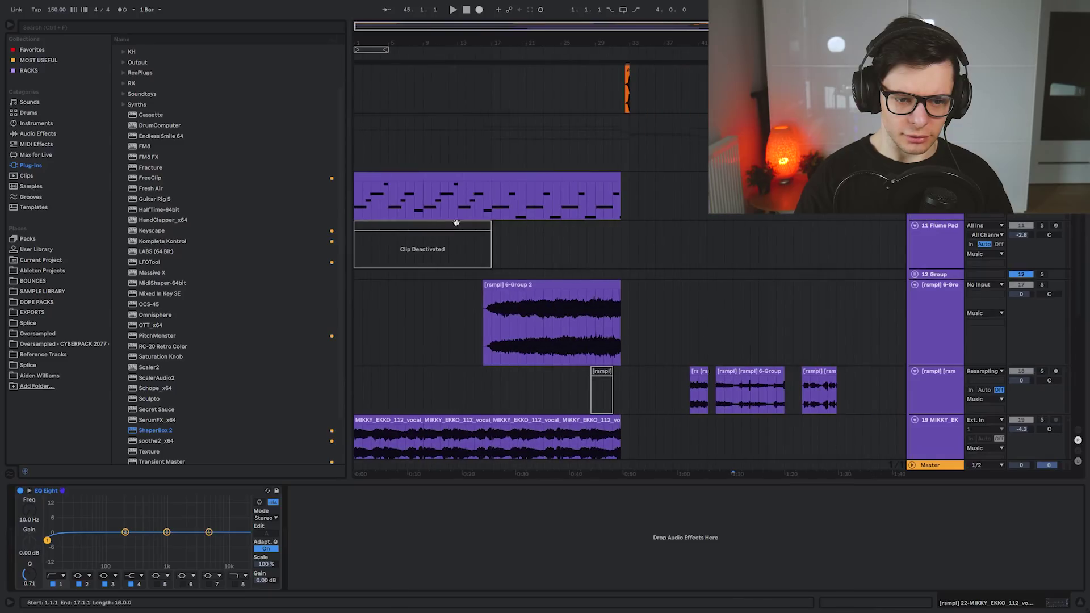
pyautogui.click(424, 219)
pyautogui.click(424, 222)
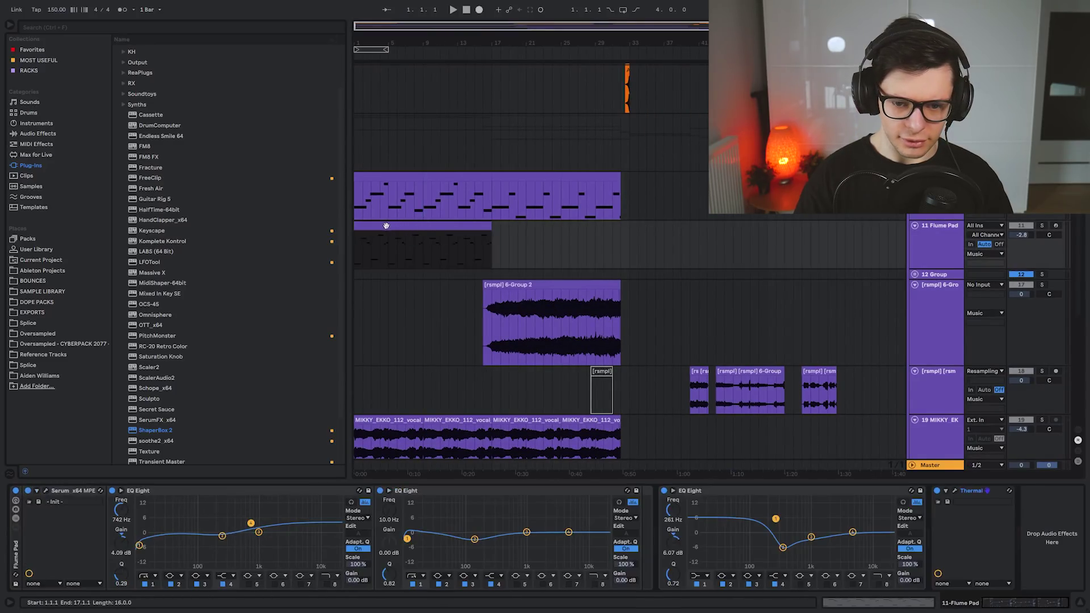
pyautogui.moveTo(728, 325); pyautogui.dragTo(670, 272)
# Step: Enter two sixteenth notes, A3 and B3, from 1.2.3 in the new Flume Pad clip and transpose them up an octave
pyautogui.click(525, 191)
pyautogui.click(465, 171)
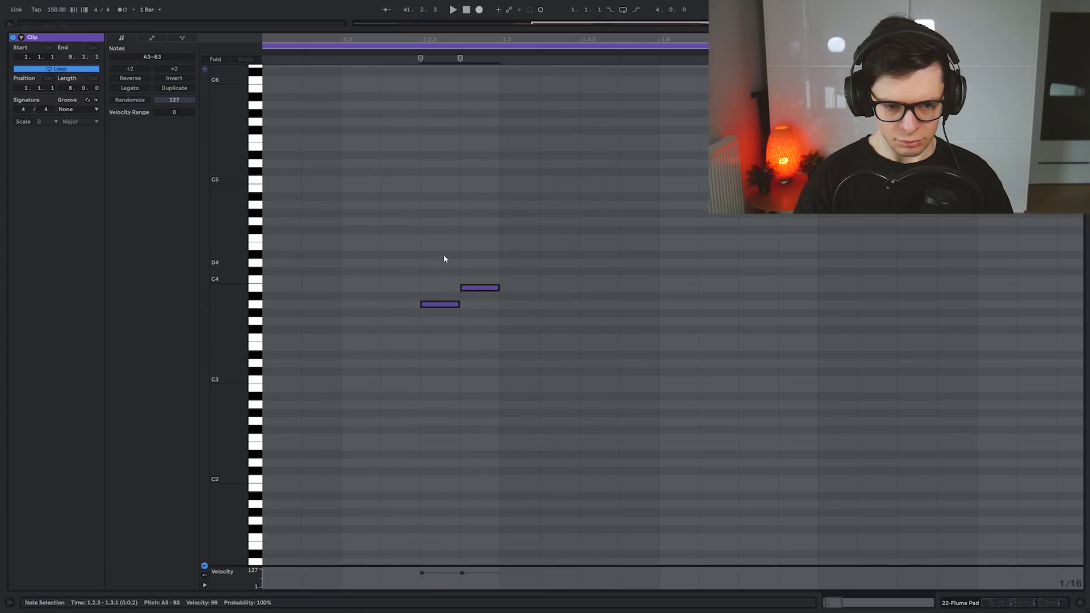
pyautogui.hotkey('shift', 'Up')
pyautogui.click(419, 278)
# Step: Audition the new pad notes and shorten Envelope 1's release to 26 ms in the Flume Pad's Serum
pyautogui.press('space')
pyautogui.hotkey('shift', 'Tab')
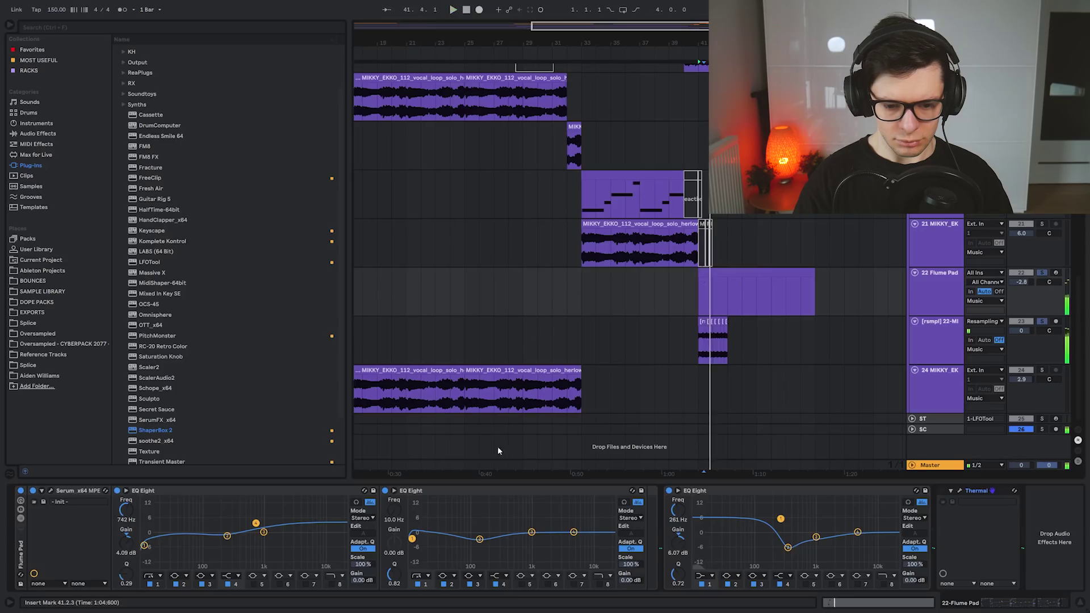
pyautogui.click(51, 490)
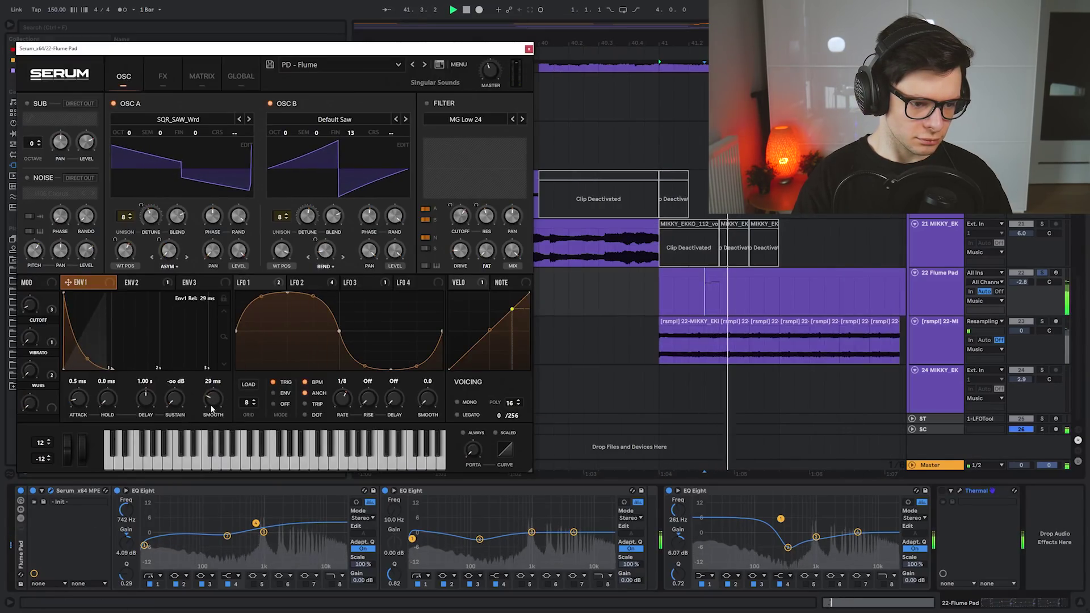
pyautogui.click(435, 255)
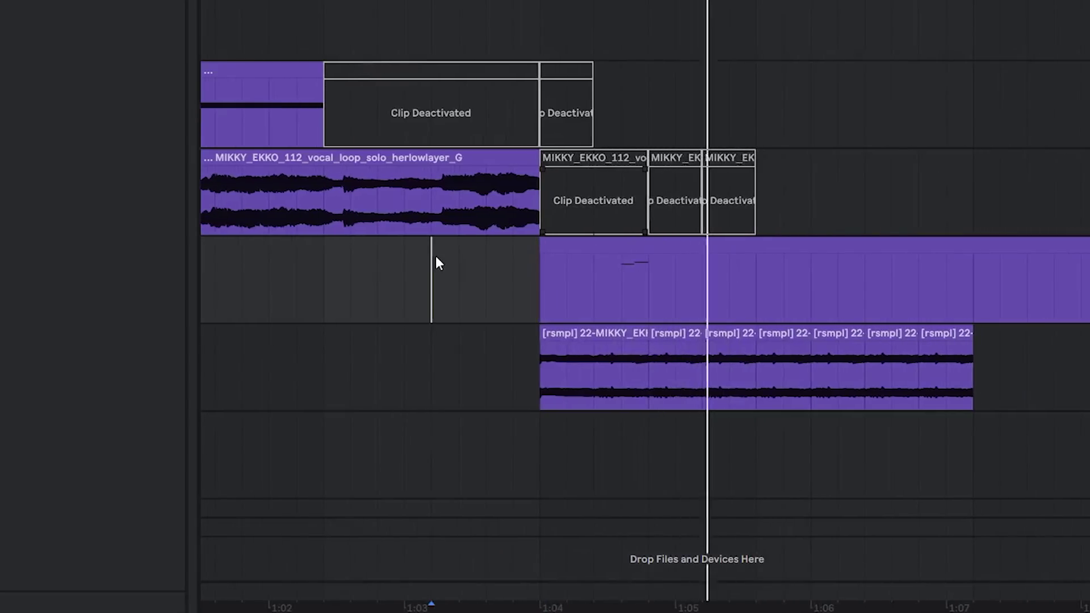
# Step: Repeat the two-note beat at 41.2.1 of the Flume Pad clip six times up to bar 43 and consolidate the pattern
pyautogui.press('space')
pyautogui.press('space')
pyautogui.moveTo(644, 280); pyautogui.dragTo(601, 281)
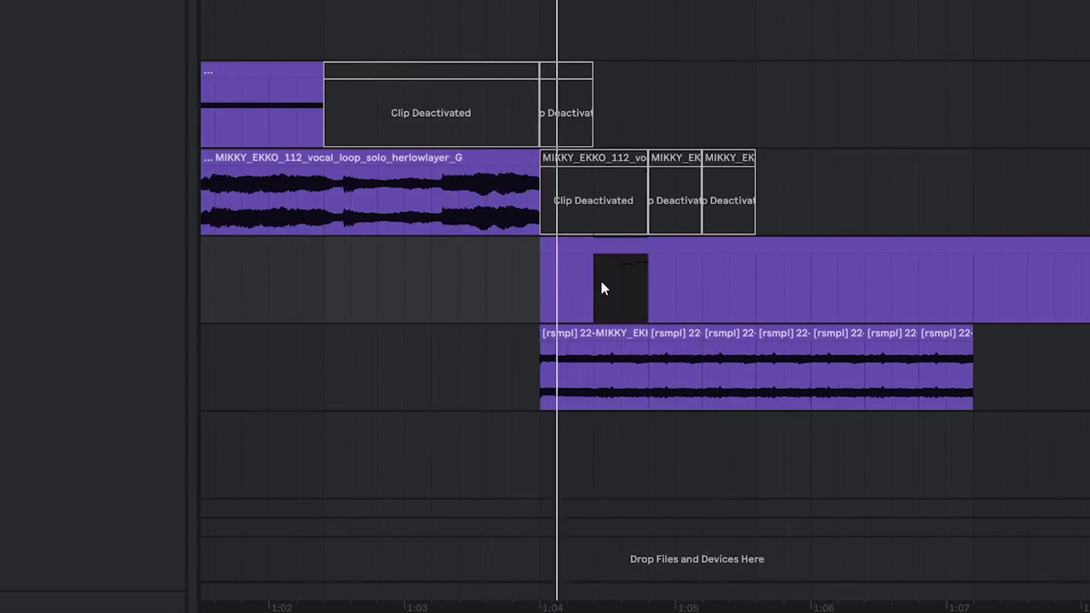
pyautogui.hotkey('ctrl', 'd')
pyautogui.hotkey('ctrl', 'd')
pyautogui.hotkey('ctrl', 'd')
pyautogui.hotkey('ctrl', 'd')
pyautogui.hotkey('ctrl', 'd')
pyautogui.hotkey('ctrl', 'd')
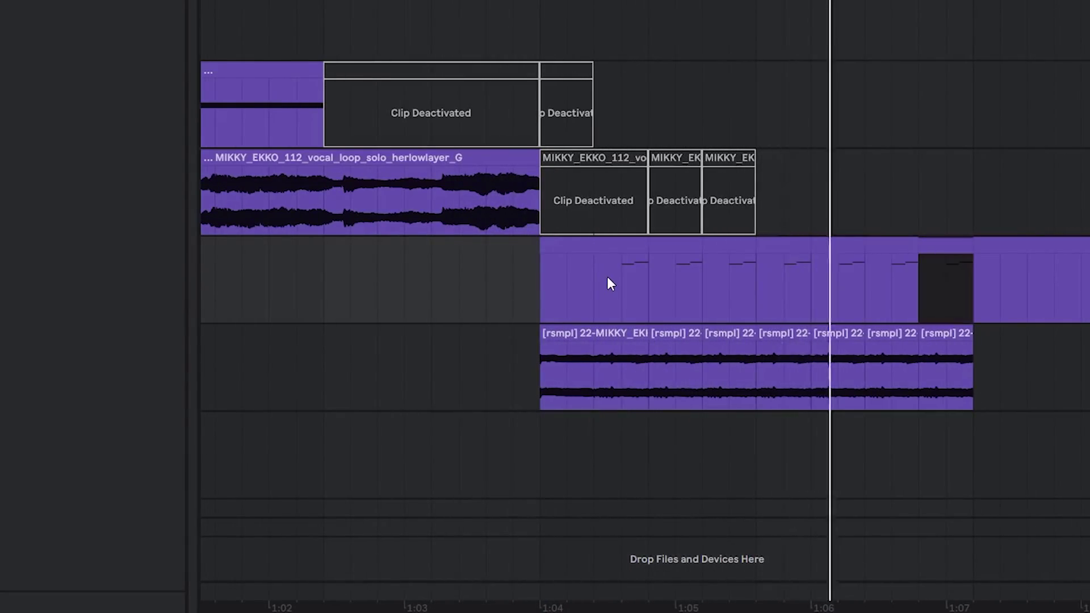
pyautogui.press('space')
pyautogui.keyDown('shift'); pyautogui.click(580, 244); pyautogui.keyUp('shift')
pyautogui.hotkey('ctrl', 'j')
# Step: Draw a rising ramp to 127 in the Flume Pad's REVERB automation of THE ULTIMATE SPACE, between 41.2.3 and 41.3.3
pyautogui.click(255, 2)
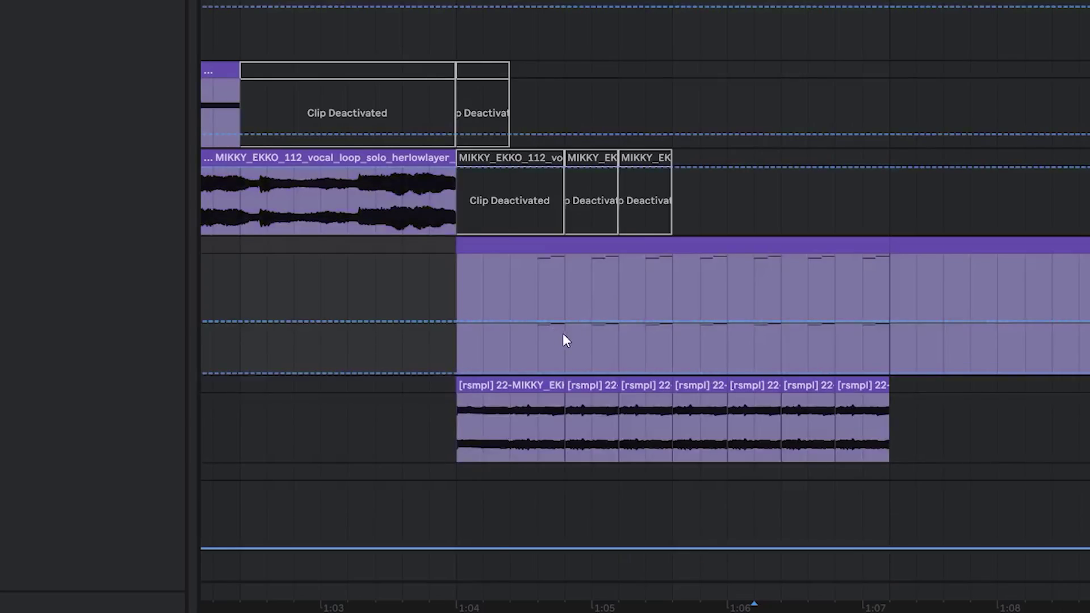
pyautogui.click(564, 342)
pyautogui.click(589, 350)
pyautogui.click(543, 349)
pyautogui.press('+')
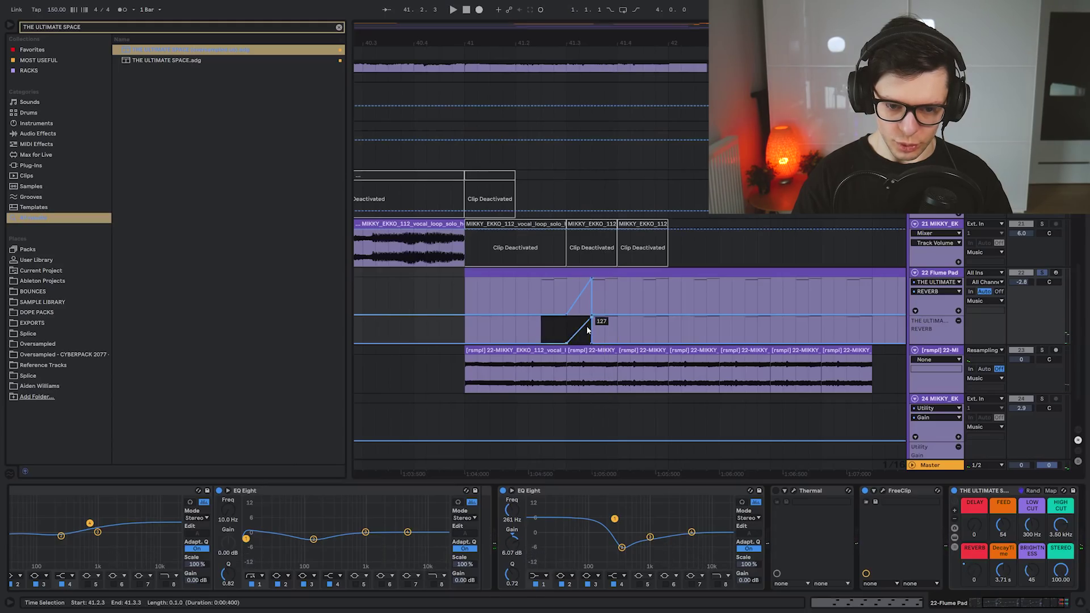
# Step: Duplicate the one-beat reverb ramp six times along the Flume Pad track, up to 43.1.3
pyautogui.hotkey('ctrl', 'd')
pyautogui.hotkey('ctrl', 'd')
pyautogui.hotkey('ctrl', 'd')
pyautogui.hotkey('ctrl', 'd')
pyautogui.hotkey('ctrl', 'd')
pyautogui.hotkey('ctrl', 'd')
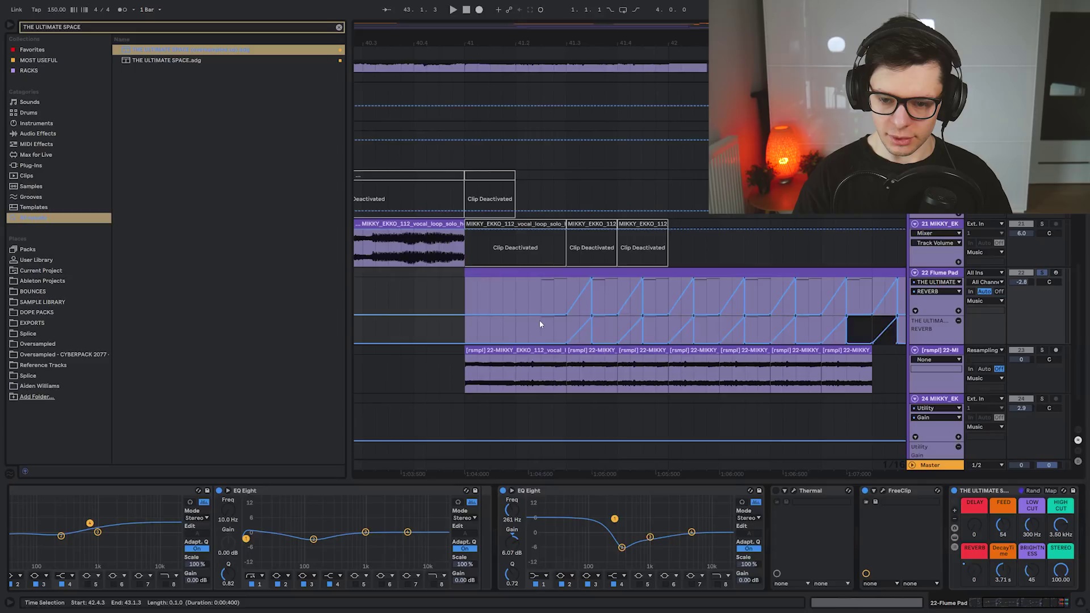
# Step: Play the pad with its reverb ramps and lower the depth of soothe2 on the Flume Pad track
pyautogui.click(540, 324)
pyautogui.press('space')
pyautogui.moveTo(541, 322); pyautogui.dragTo(512, 290)
pyautogui.press('-')
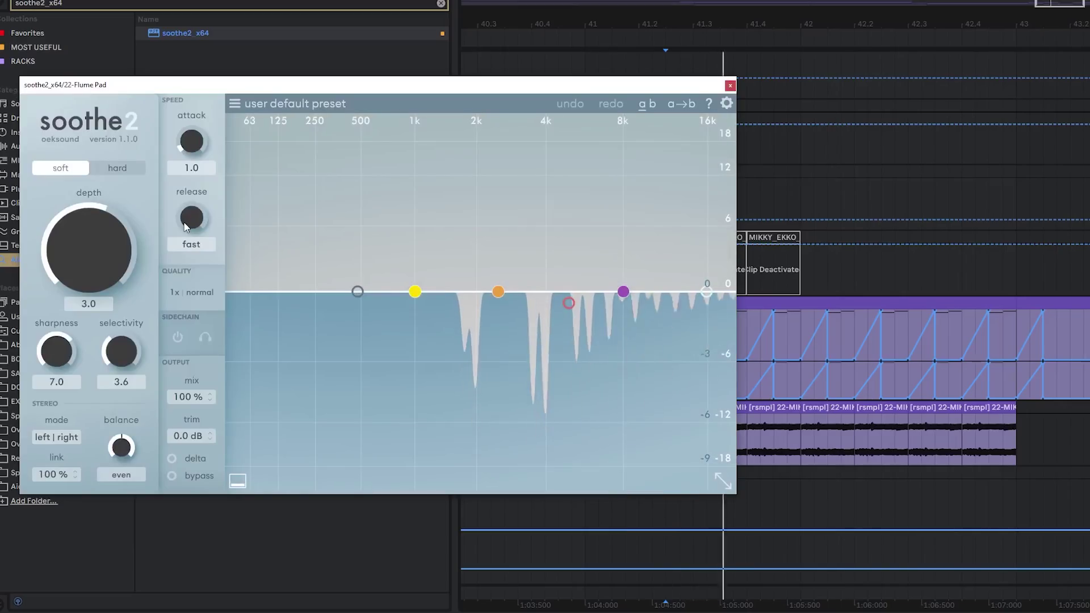
pyautogui.moveTo(86, 247); pyautogui.dragTo(83, 286)
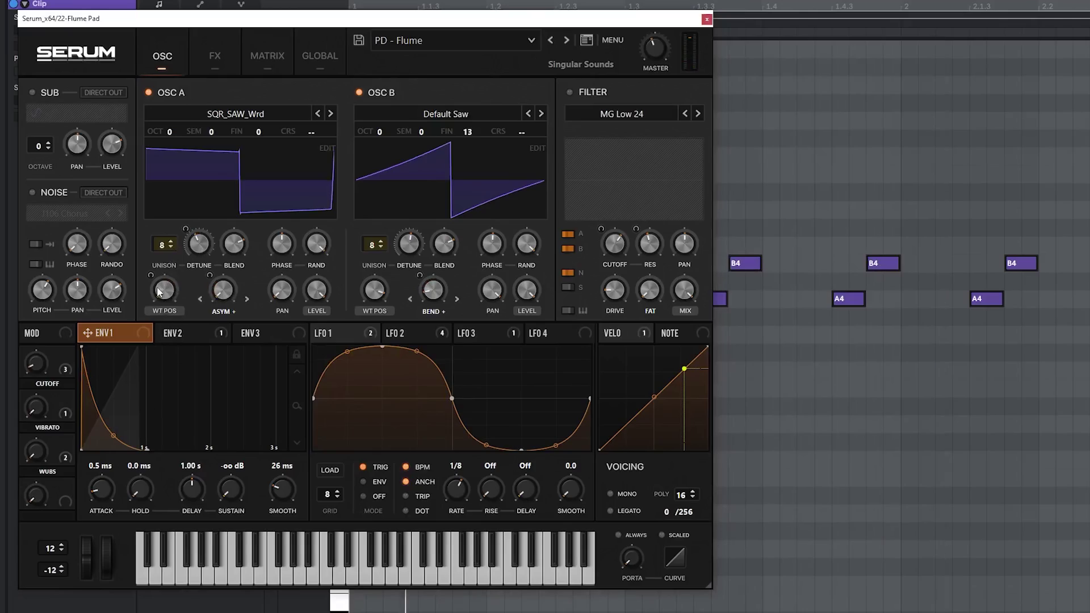
# Step: Remove the modulation from the wavetable positions of oscillators A and B in the Flume Pad's Serum
pyautogui.rightClick(160, 283)
pyautogui.click(205, 344)
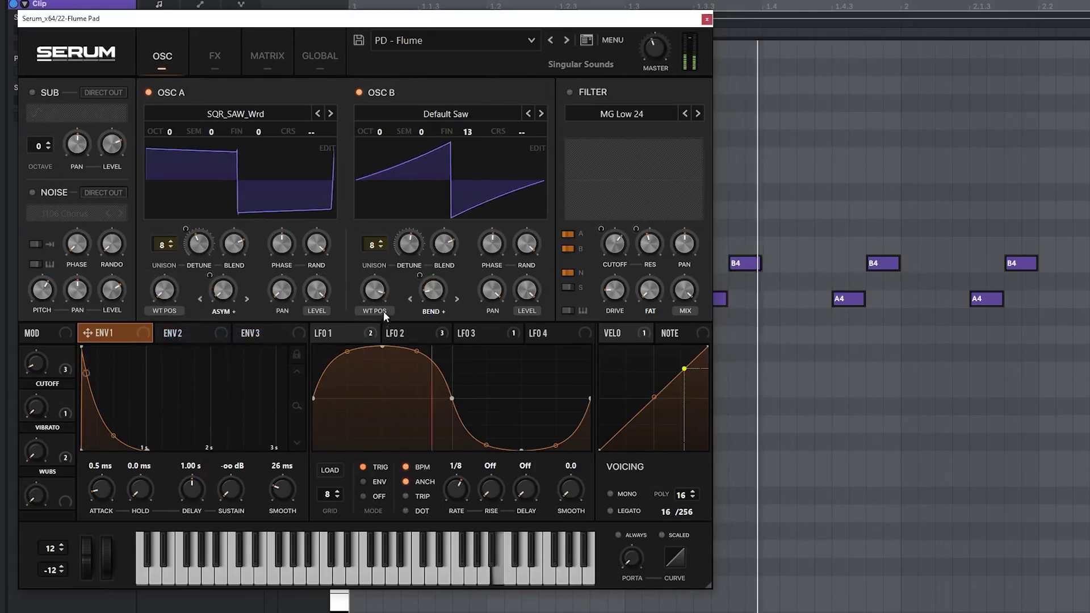
pyautogui.rightClick(383, 314)
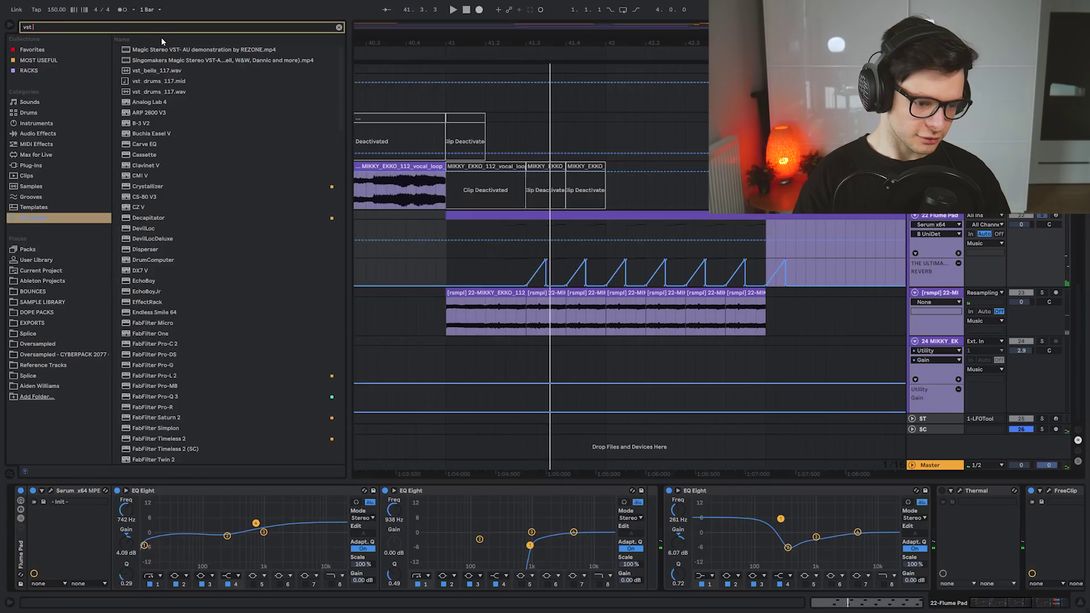
# Step: Add Multipass to the Flume Pad track and load its Rythmic preset Adaptive Glider
pyautogui.write('m')
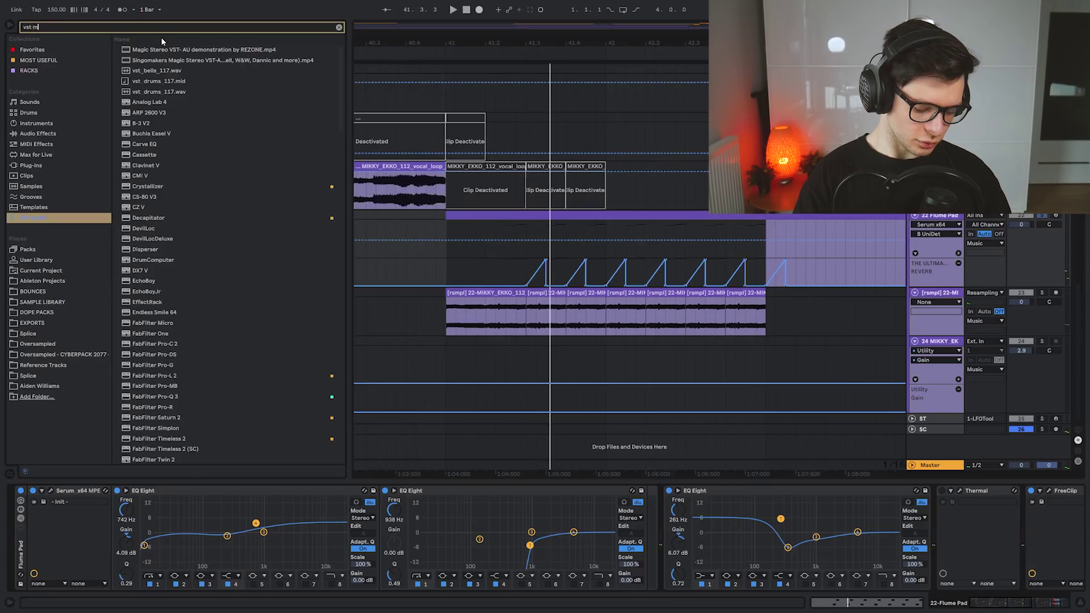
pyautogui.write('u')
pyautogui.click(154, 50)
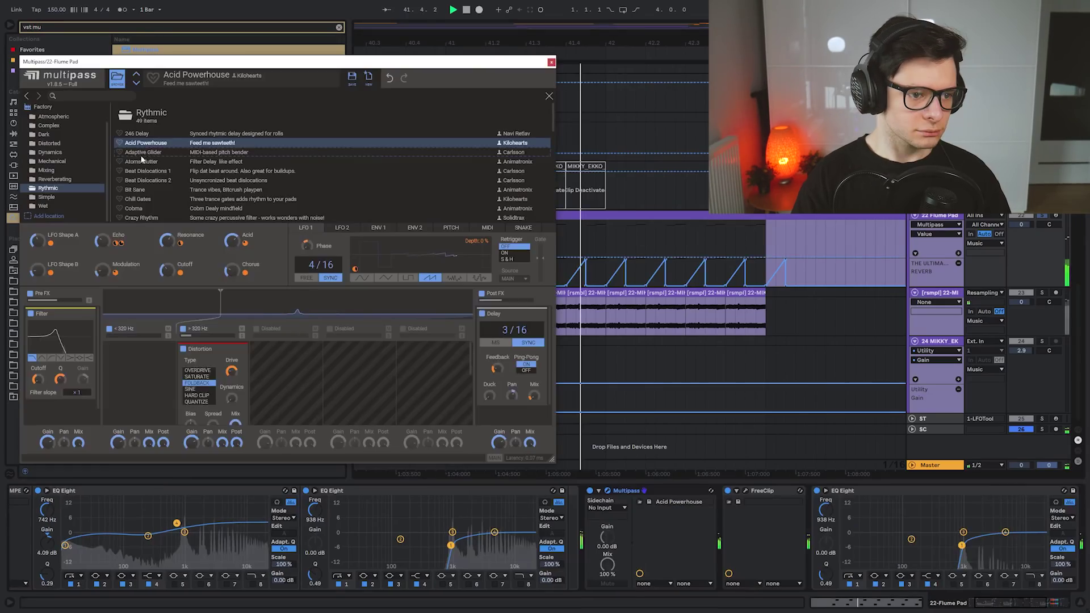
pyautogui.click(141, 153)
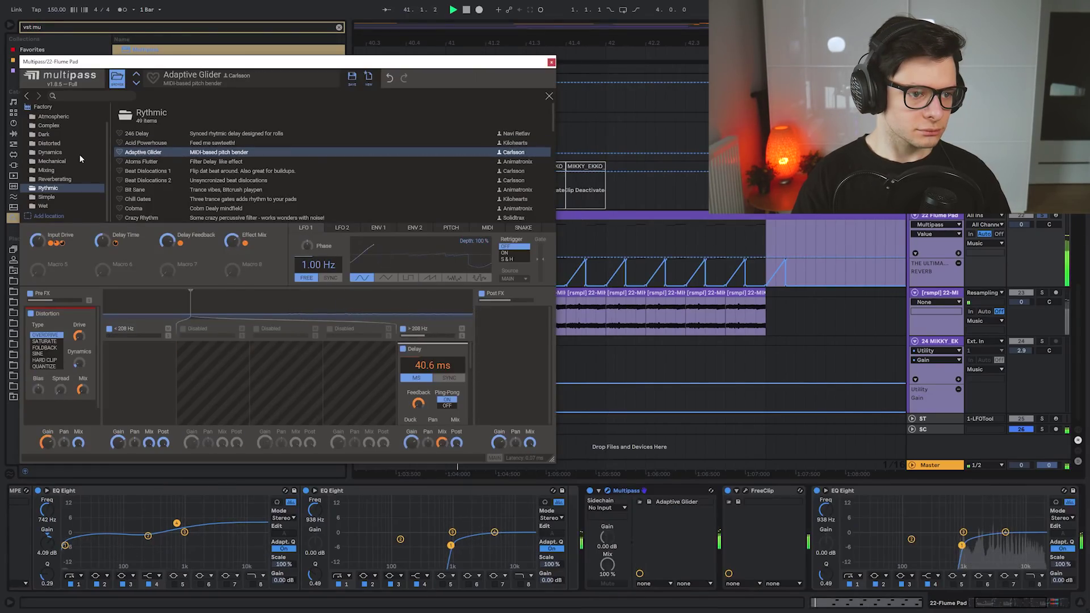
pyautogui.click(156, 162)
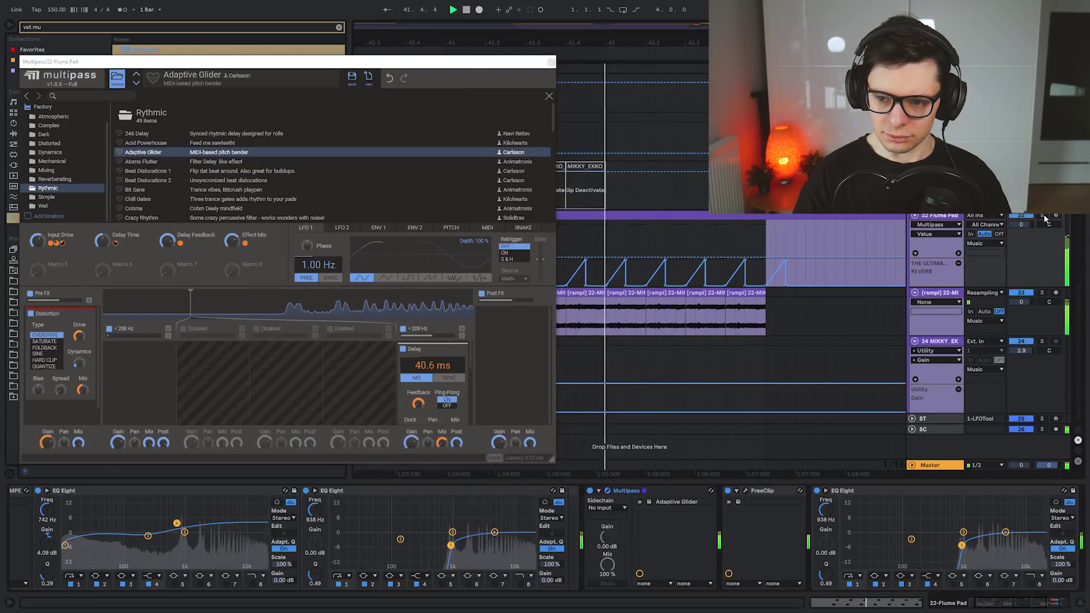
# Step: Change oscillator A's wavetable to Basic Mg in the Flume Pad's Serum
pyautogui.click(206, 120)
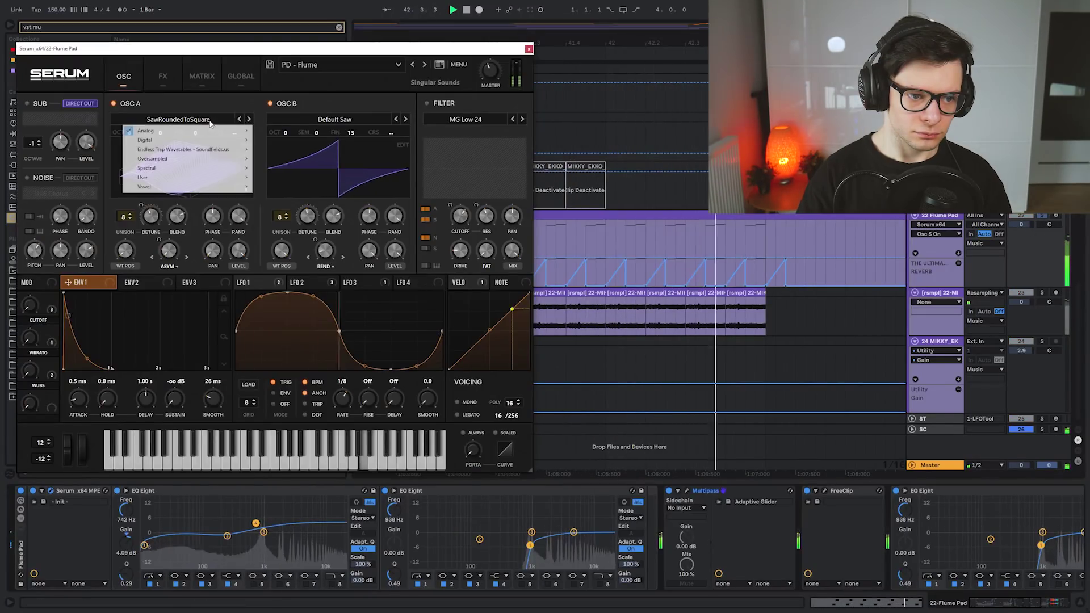
pyautogui.click(221, 112)
pyautogui.keyDown('ctrl'); pyautogui.click(1041, 292); pyautogui.keyUp('ctrl')
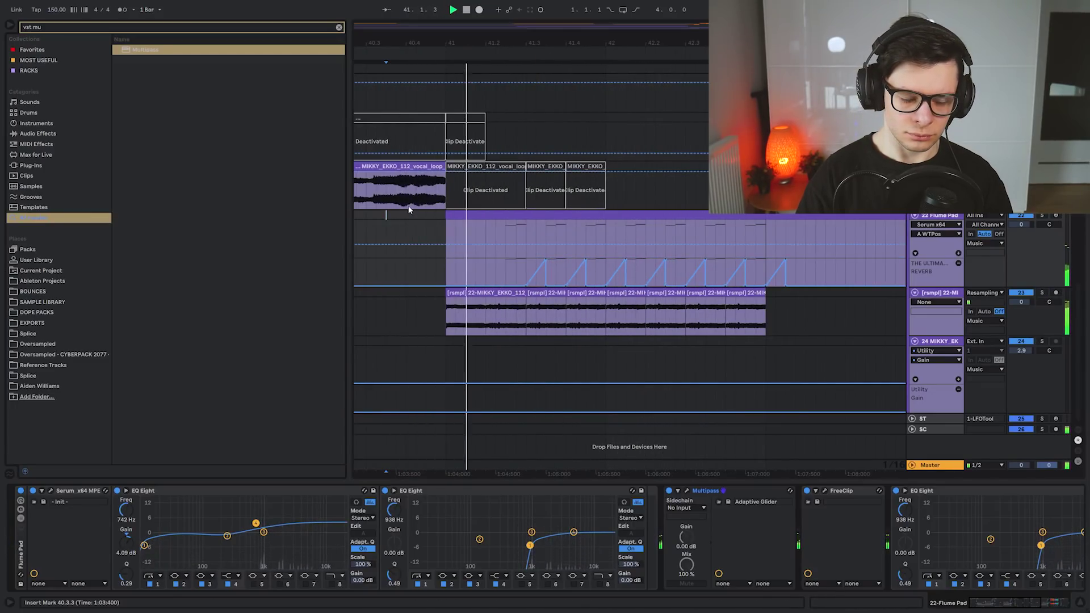
# Step: Play the transition into bar 41 to hear the pad and resampled vocal in the full mix
pyautogui.scroll(-3, 386, 221)
pyautogui.click(370, 227)
pyautogui.press('space')
pyautogui.press('space')
pyautogui.moveTo(495, 201); pyautogui.dragTo(592, 334)
pyautogui.scroll(-5, 592, 335)
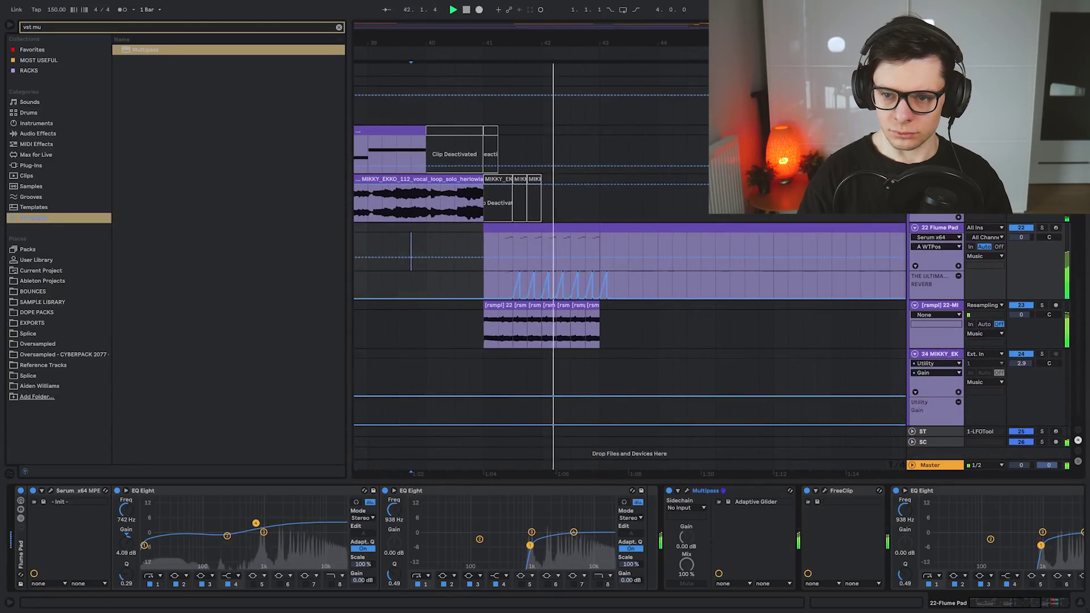
# Step: Hide the automation lanes, solo the Flume Pad track and set the playback position to 41.2.1
pyautogui.press('a')
pyautogui.moveTo(571, 221); pyautogui.dragTo(576, 245)
pyautogui.moveTo(640, 168); pyautogui.dragTo(622, 223)
pyautogui.click(505, 300)
pyautogui.press('s')
pyautogui.press('space')
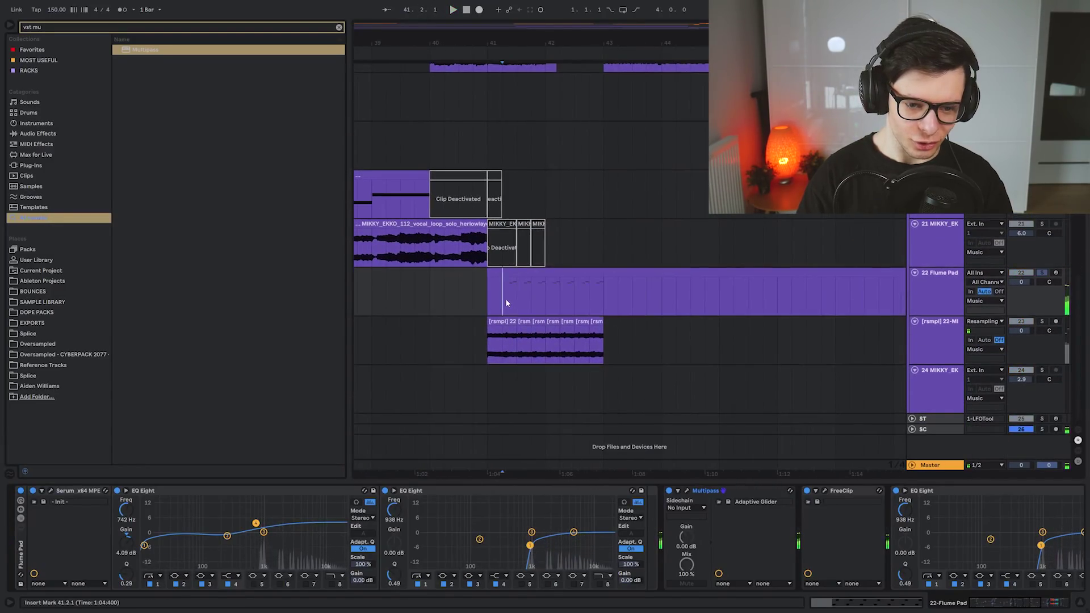
# Step: Replace the Flume Pad's Serum preset with LEAD - Galaxy after trying LEAD - Chaos, and listen to it alongside the resampled vocal
pyautogui.click(50, 491)
pyautogui.click(510, 37)
pyautogui.moveTo(423, 119)
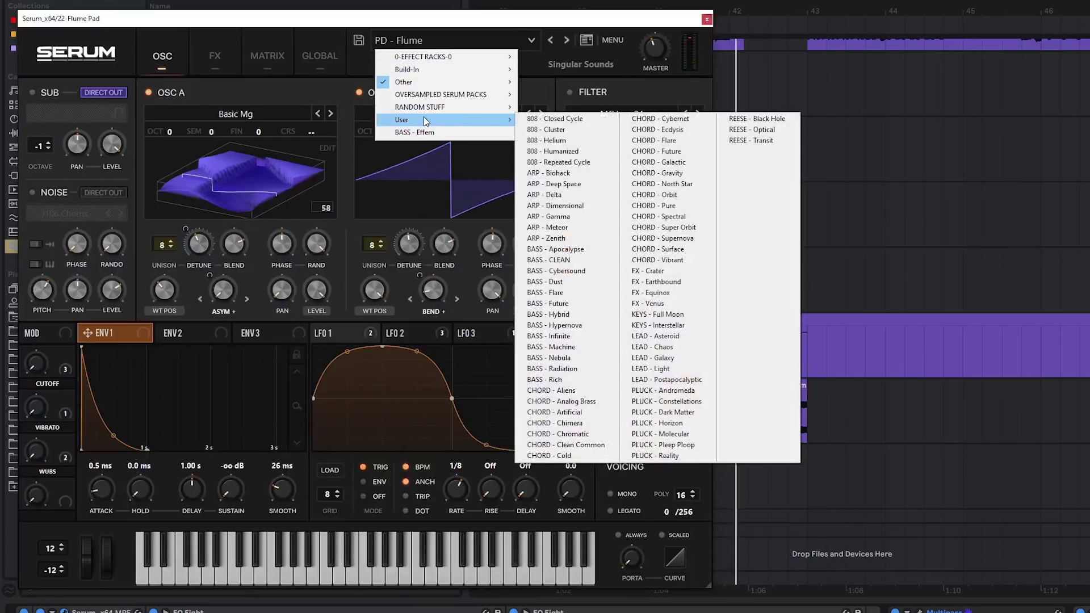
pyautogui.click(660, 346)
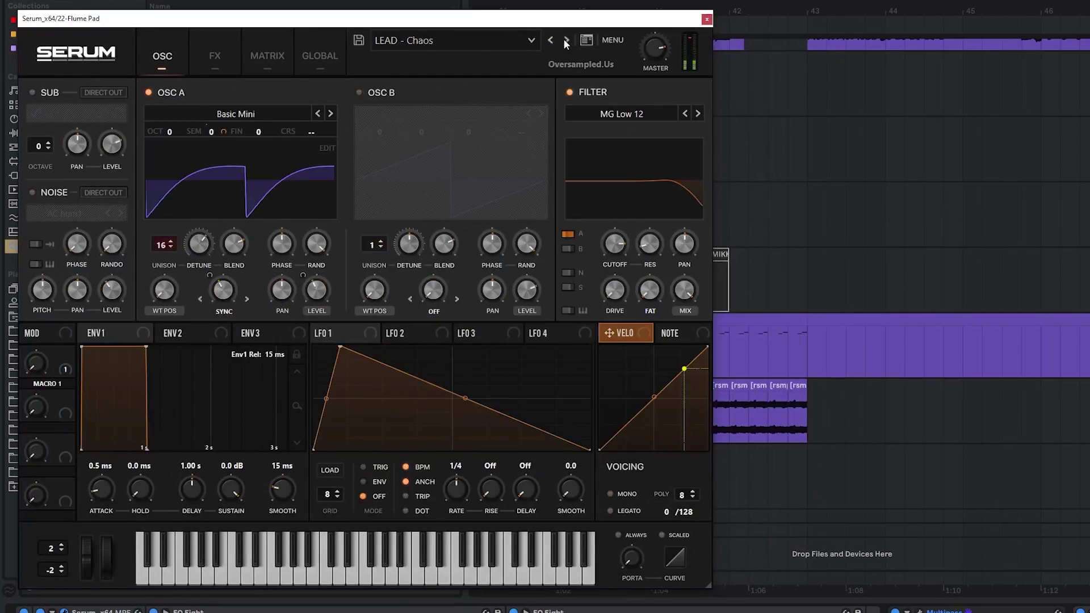
pyautogui.click(567, 39)
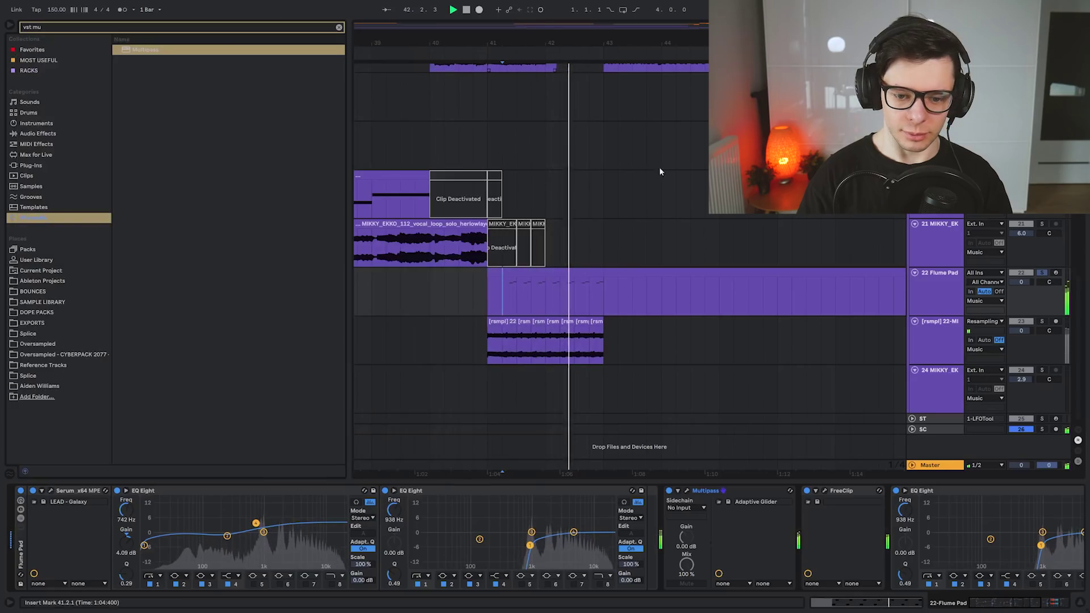
pyautogui.click(1042, 321)
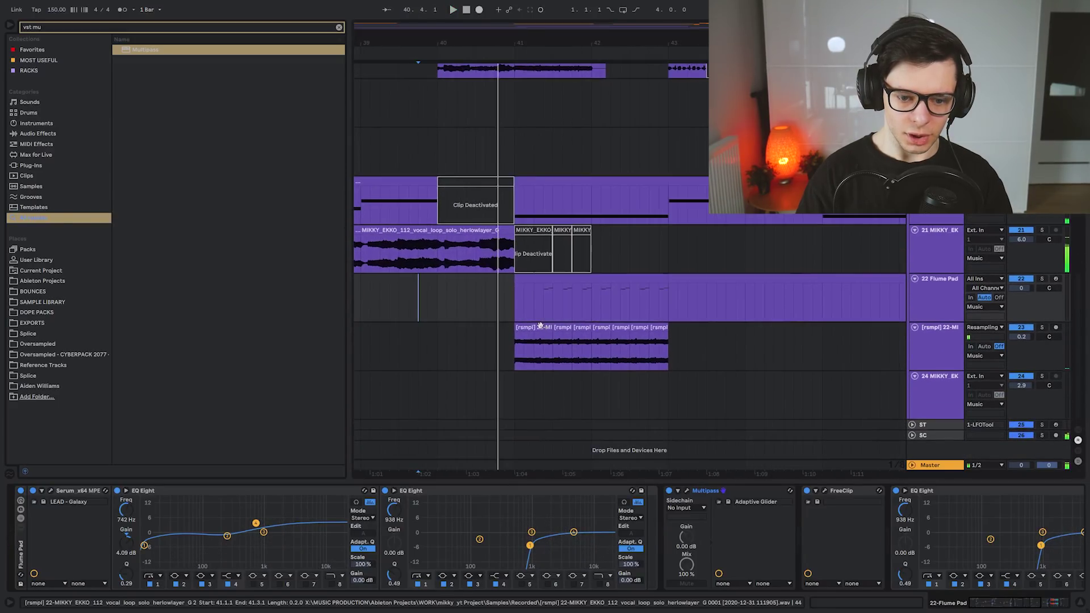
# Step: Move the bar 41–43 section across the group, bass, vocal, pad and resampled tracks one beat earlier, to 40.4.1
pyautogui.click(539, 326)
pyautogui.keyDown('shift'); pyautogui.click(621, 183); pyautogui.keyUp('shift')
pyautogui.moveTo(621, 183); pyautogui.dragTo(603, 187)
pyautogui.scroll(2, 487, 208)
pyautogui.click(549, 84)
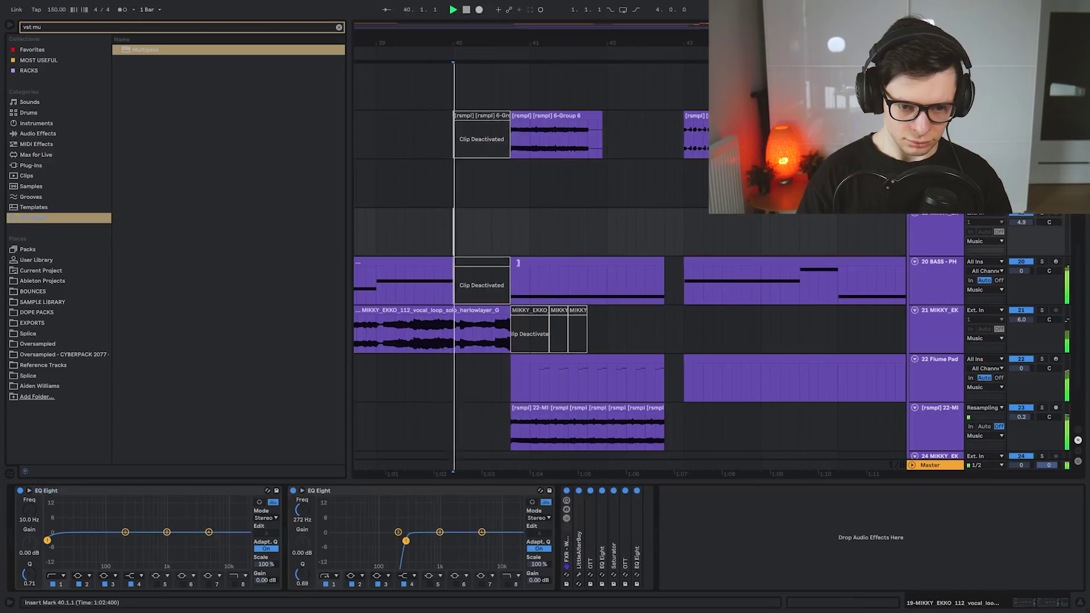
# Step: Move the bass clip back to start at 41.1.1 and deactivate the resampled group clip starting at 40.4.1
pyautogui.moveTo(518, 263); pyautogui.dragTo(554, 272)
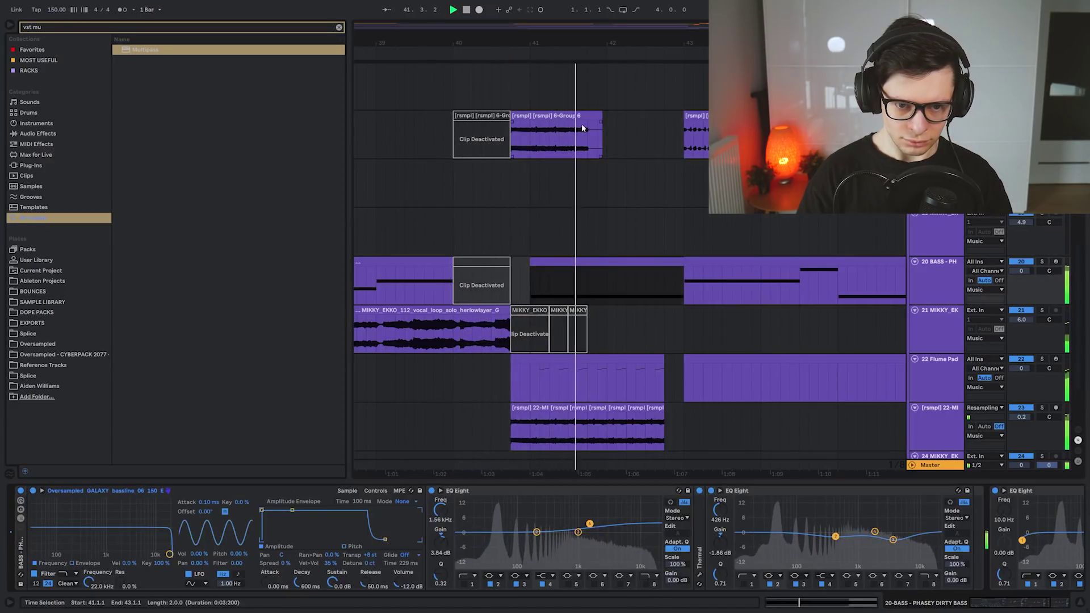
pyautogui.click(534, 140)
pyautogui.press('0')
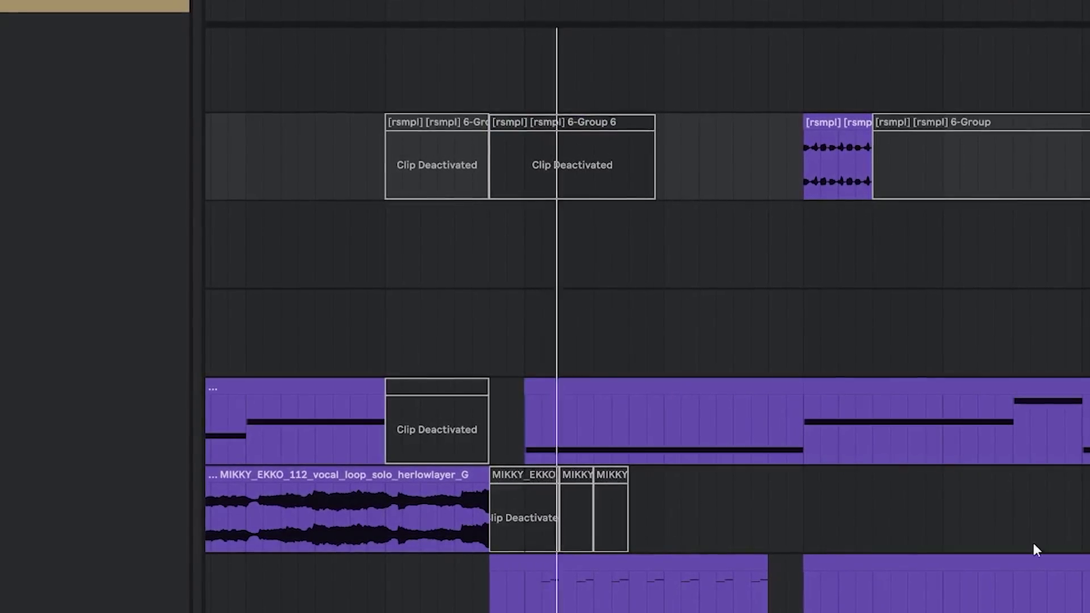
# Step: Duplicate the last beat of the pad and resampled vocal to fill up to bar 43, deleting the surplus copy beyond it
pyautogui.scroll(-3, 1033, 542)
pyautogui.hscroll(1, 1033, 542)
pyautogui.click(722, 562)
pyautogui.keyDown('shift'); pyautogui.click(672, 516); pyautogui.keyUp('shift')
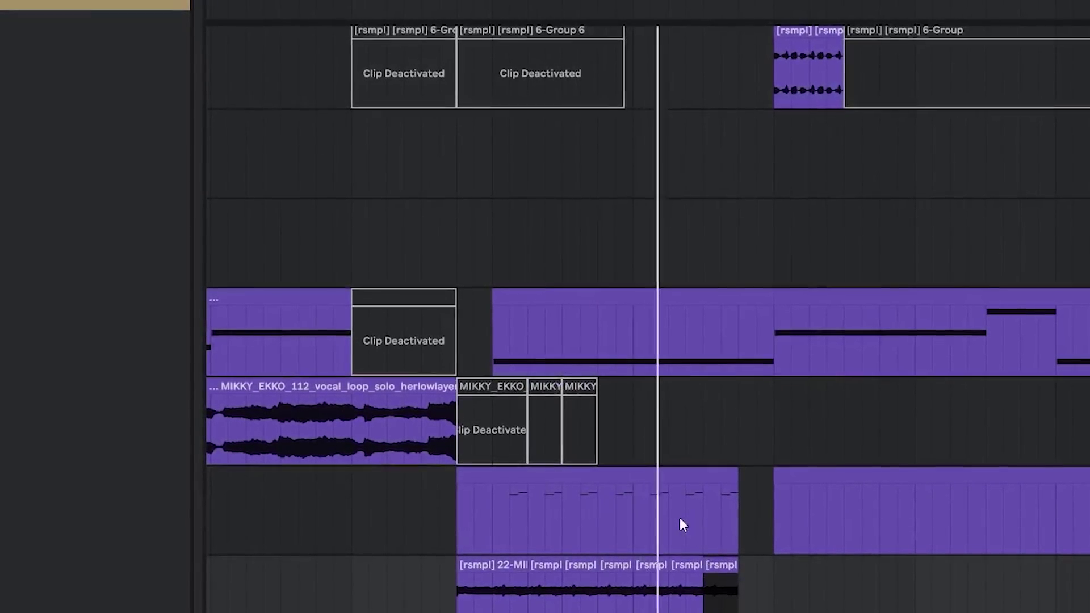
pyautogui.hotkey('ctrl', 'd')
pyautogui.moveTo(774, 530); pyautogui.dragTo(819, 587)
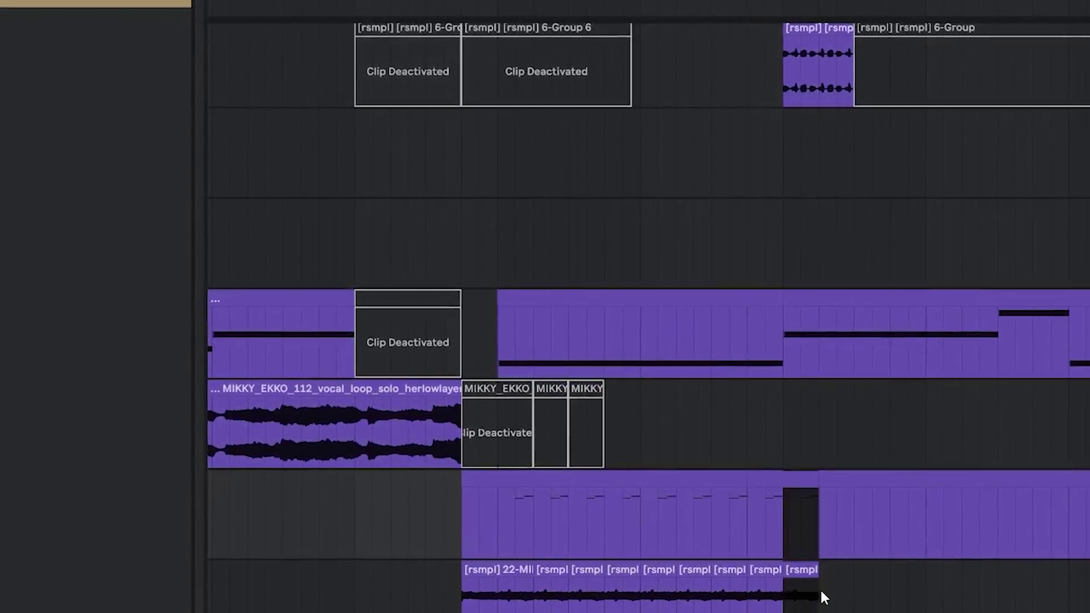
pyautogui.press('Delete')
# Step: Shift the short resampled group clip at bar 43 earlier so it ends at bar 43, and cut the bass note beneath it
pyautogui.scroll(1, 840, 311)
pyautogui.scroll(2, 841, 310)
pyautogui.moveTo(800, 110); pyautogui.dragTo(764, 111)
pyautogui.moveTo(761, 423); pyautogui.dragTo(792, 425)
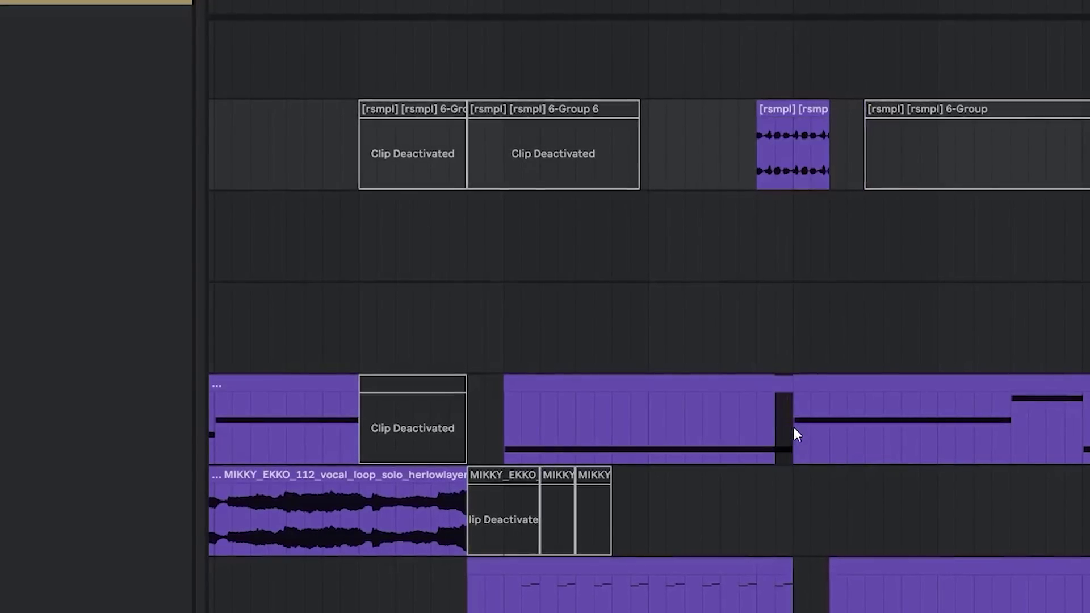
pyautogui.click(760, 283)
pyautogui.press('space')
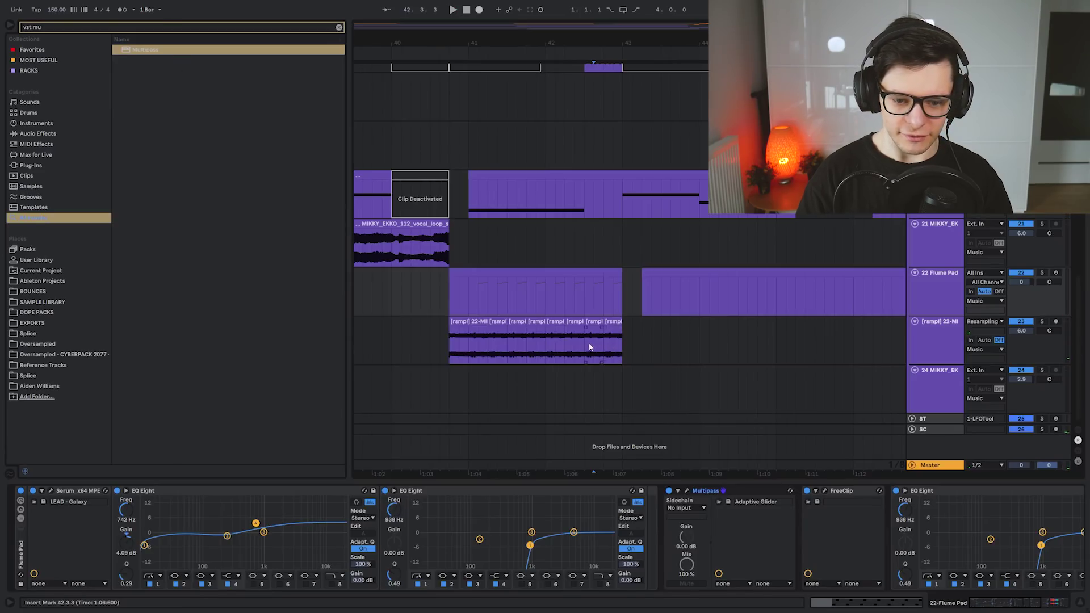
# Step: Reactivate the resampled group clips from bar 40 through bar 41, play them, and try extending the later one's end
pyautogui.click(589, 346)
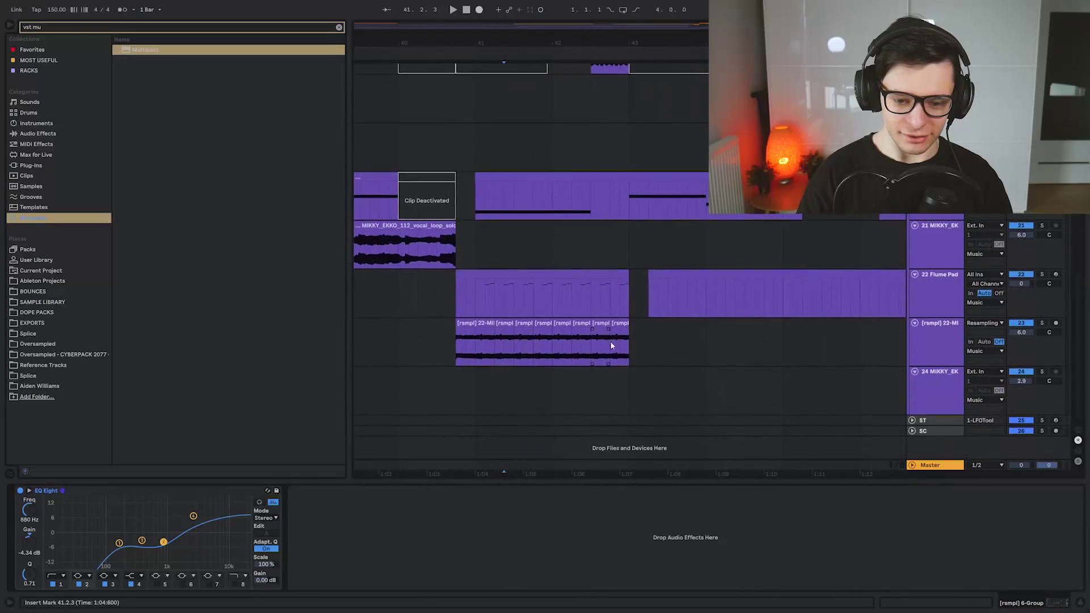
pyautogui.scroll(3, 528, 170)
pyautogui.click(507, 107)
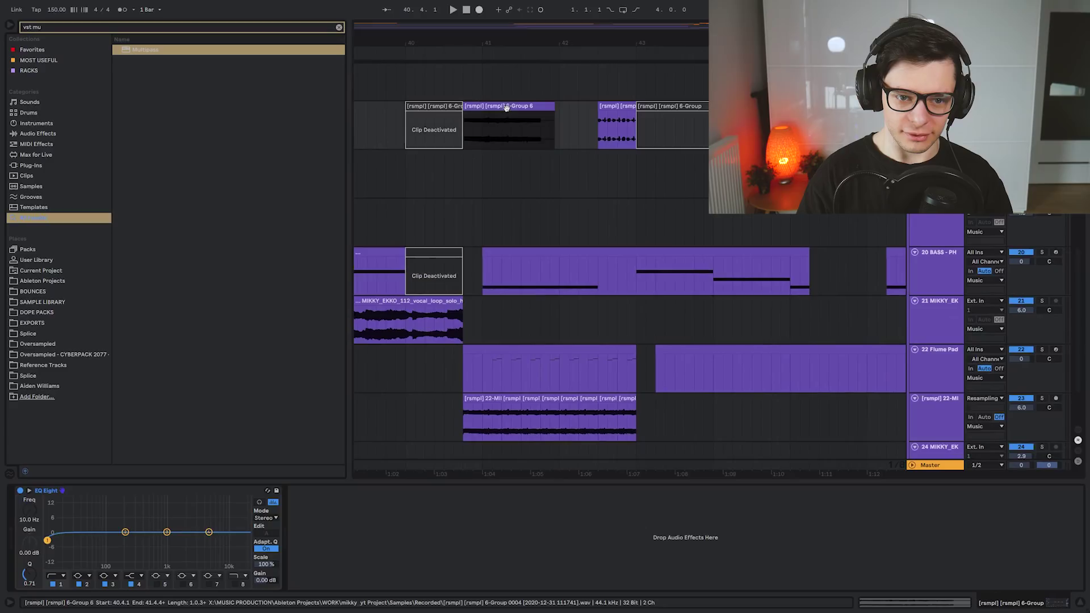
pyautogui.scroll(5, 546, 136)
pyautogui.scroll(-2, 546, 227)
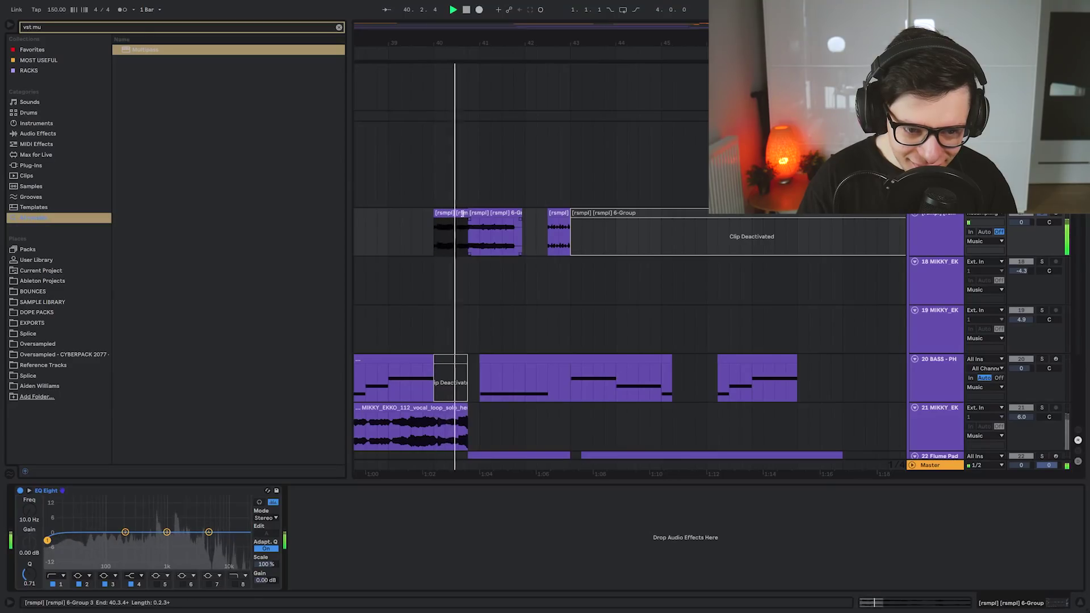
pyautogui.moveTo(523, 213); pyautogui.dragTo(571, 212)
pyautogui.click(488, 339)
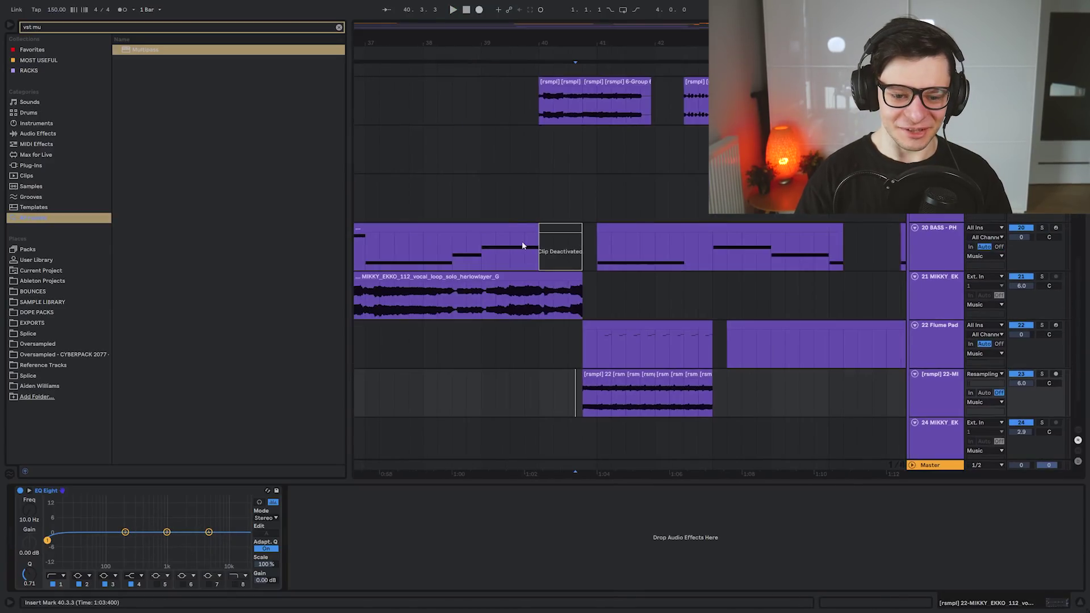
# Step: Move the short vocal loop clip to start at 42.3.1, deactivate the resampled vocal beneath it, and play the fill
pyautogui.click(503, 203)
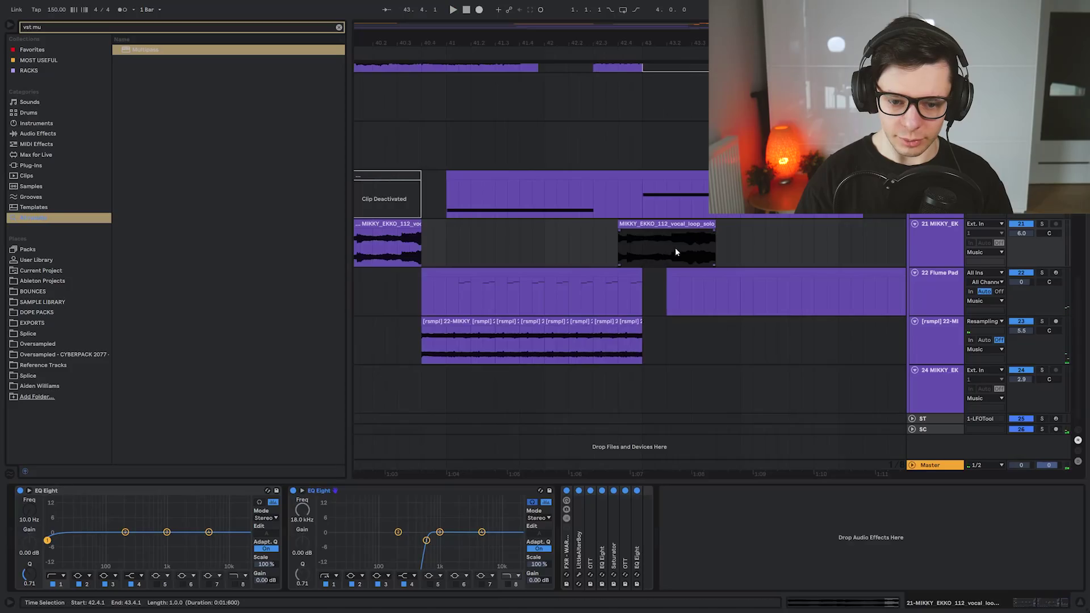
pyautogui.click(675, 252)
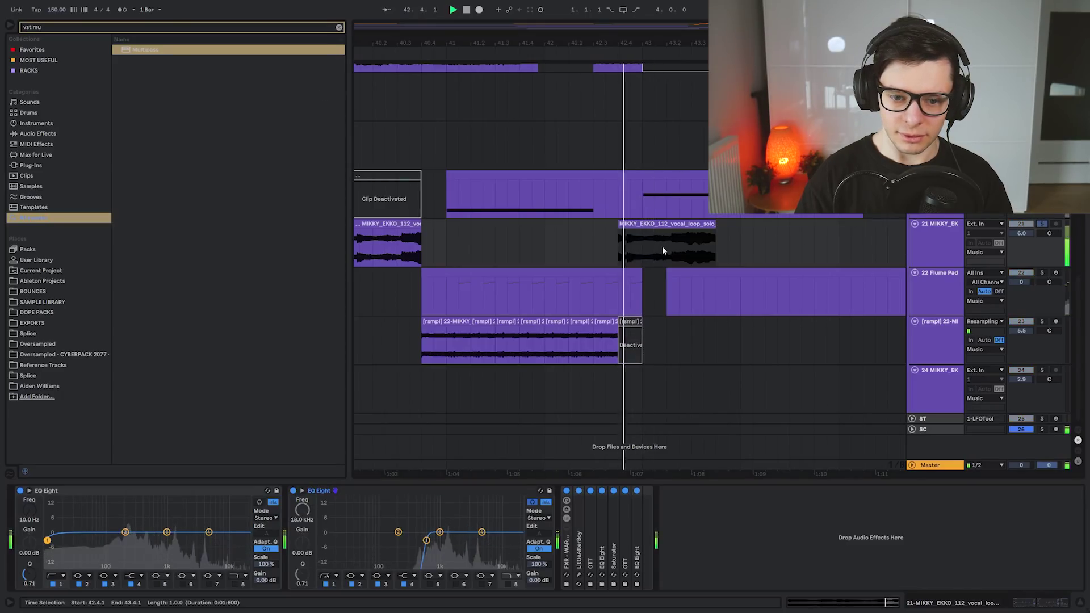
pyautogui.moveTo(651, 226); pyautogui.dragTo(639, 227)
pyautogui.press('space')
pyautogui.press('space')
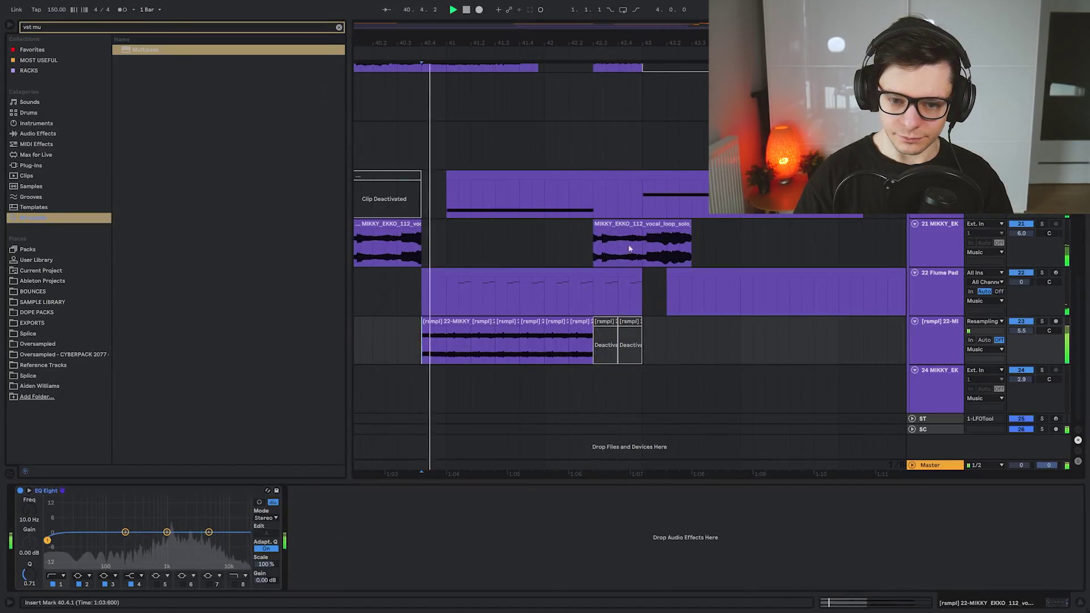
# Step: Play the vocal fill in its context and cut the vocal loop clip off at bar 43
pyautogui.scroll(2, 641, 254)
pyautogui.moveTo(643, 256); pyautogui.dragTo(679, 276)
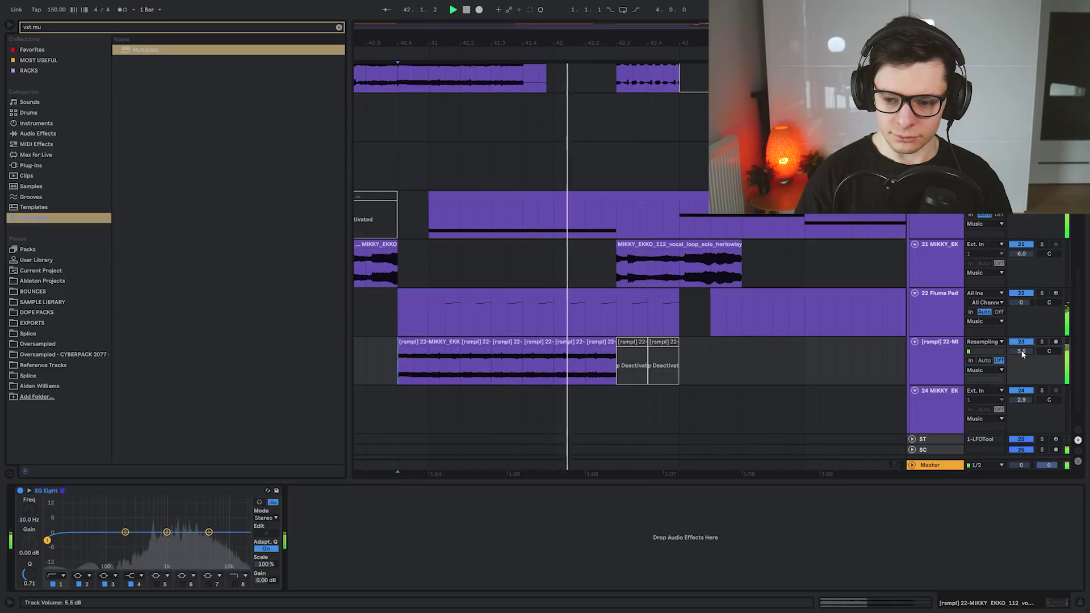
pyautogui.press('space')
pyautogui.click(702, 273)
pyautogui.press('space')
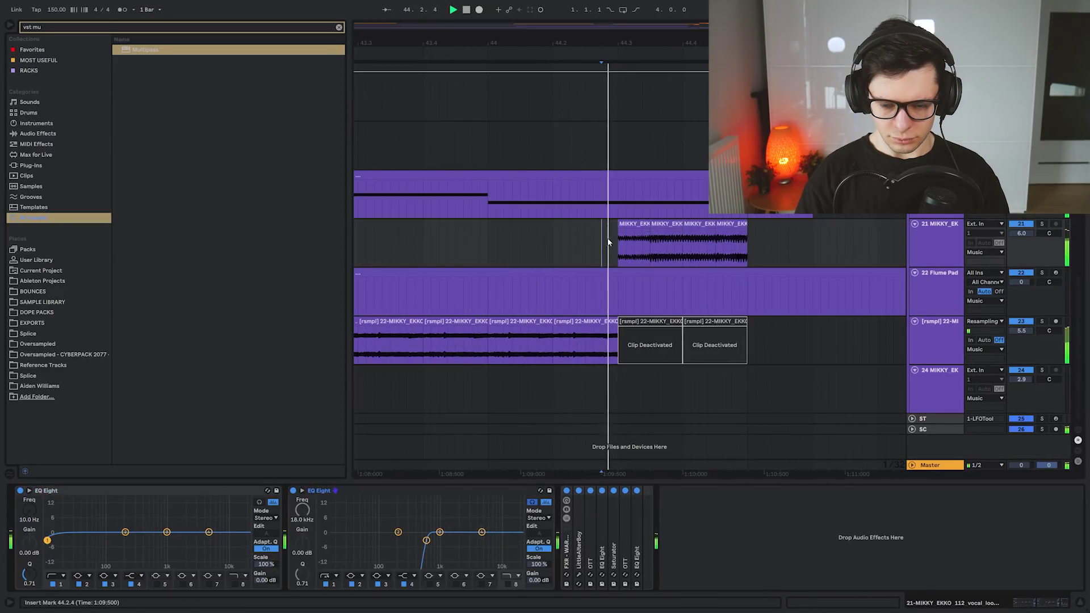
# Step: Play the vocal chops at 44.3 and replace them with a longer resampled vocal clip running past bar 45
pyautogui.click(580, 248)
pyautogui.press('space')
pyautogui.moveTo(716, 246); pyautogui.dragTo(746, 246)
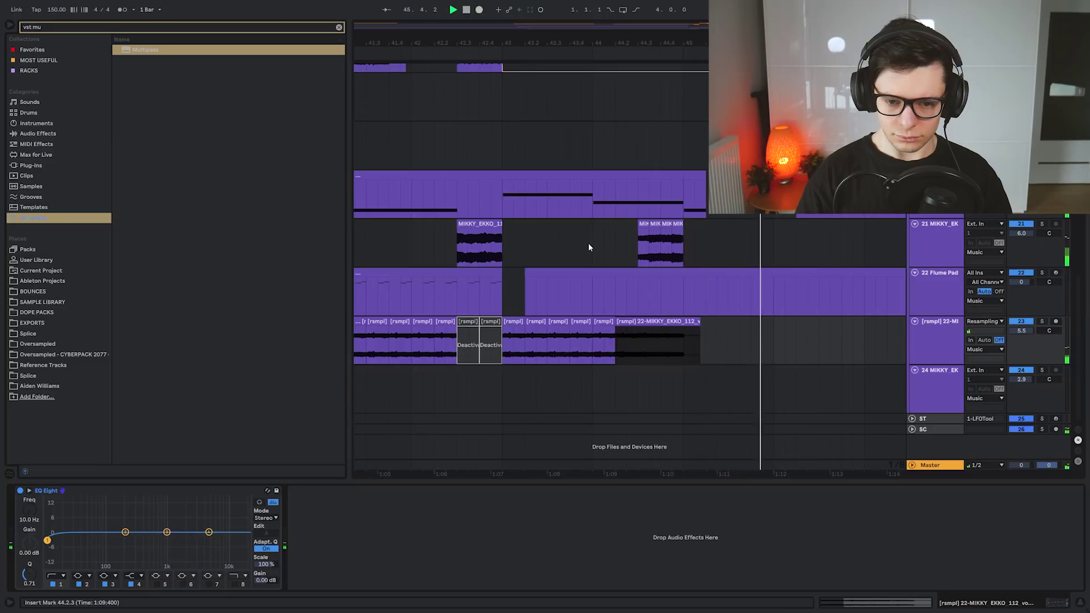
pyautogui.click(589, 244)
pyautogui.press('space')
pyautogui.press('space')
pyautogui.press('-')
pyautogui.hscroll(-2, 685, 246)
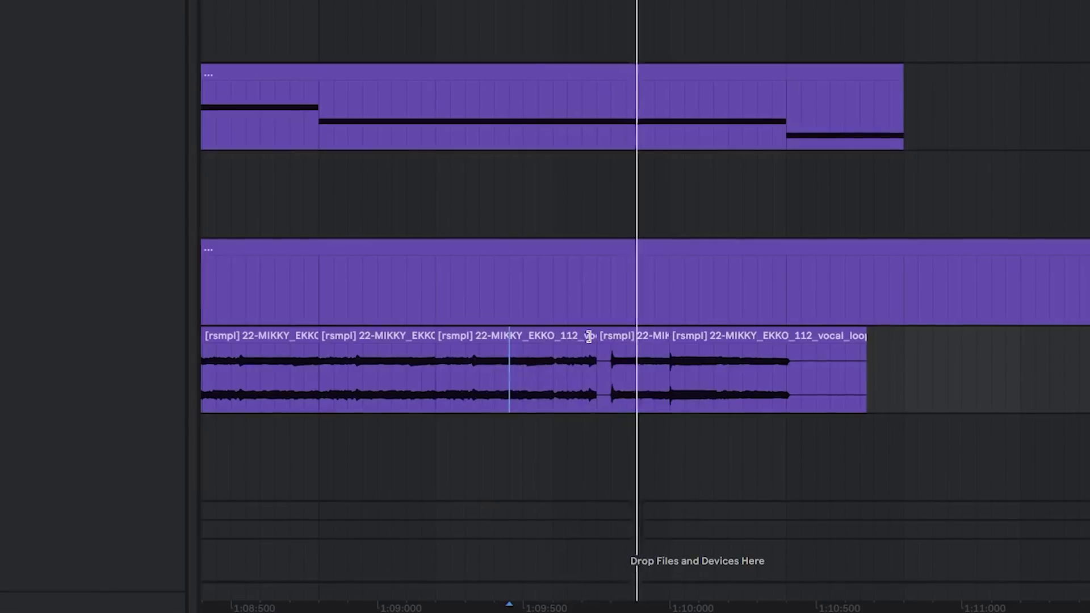
# Step: Adjust the cut between the resampled vocal slices before bar 45 so the short slice starts on its transient, and play it
pyautogui.moveTo(588, 336); pyautogui.dragTo(605, 337)
pyautogui.click(484, 378)
pyautogui.press('space')
pyautogui.press('space')
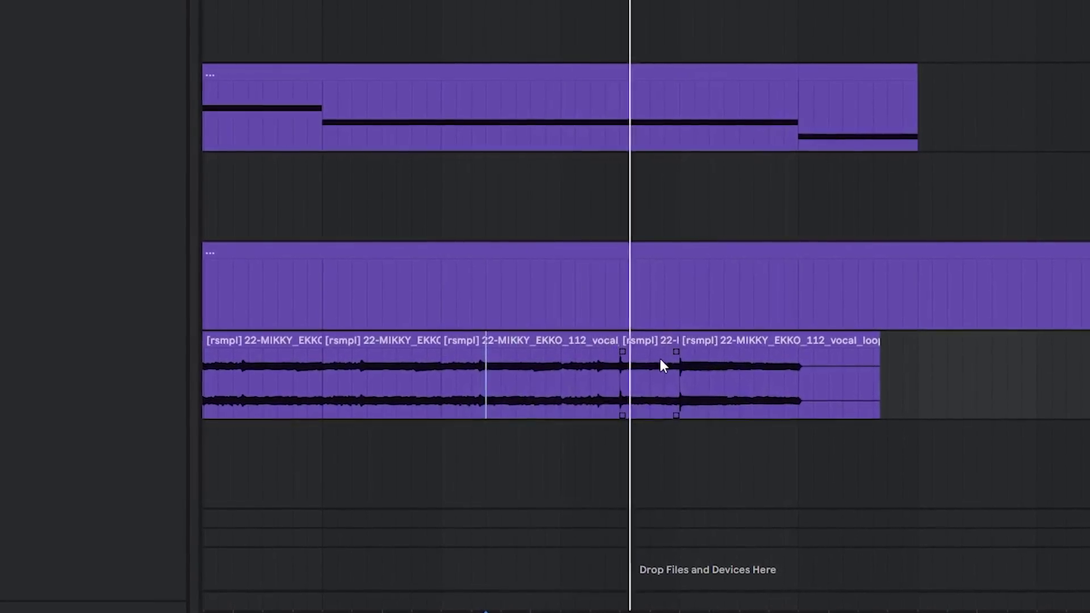
pyautogui.press('space')
pyautogui.press('space')
pyautogui.press('Delete')
pyautogui.hotkey('ctrl', 'z')
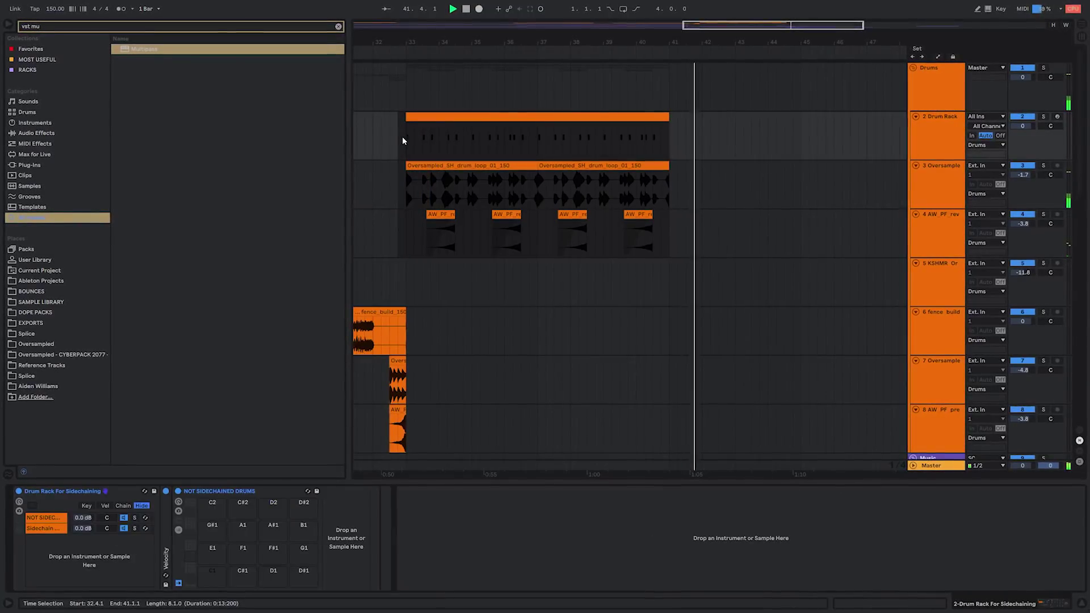
# Step: Duplicate the drum rack, drum loop and reverse clips of bars 33–41 to fill bars 41–49
pyautogui.moveTo(402, 141); pyautogui.dragTo(408, 142)
pyautogui.hotkey('ctrl', 'd')
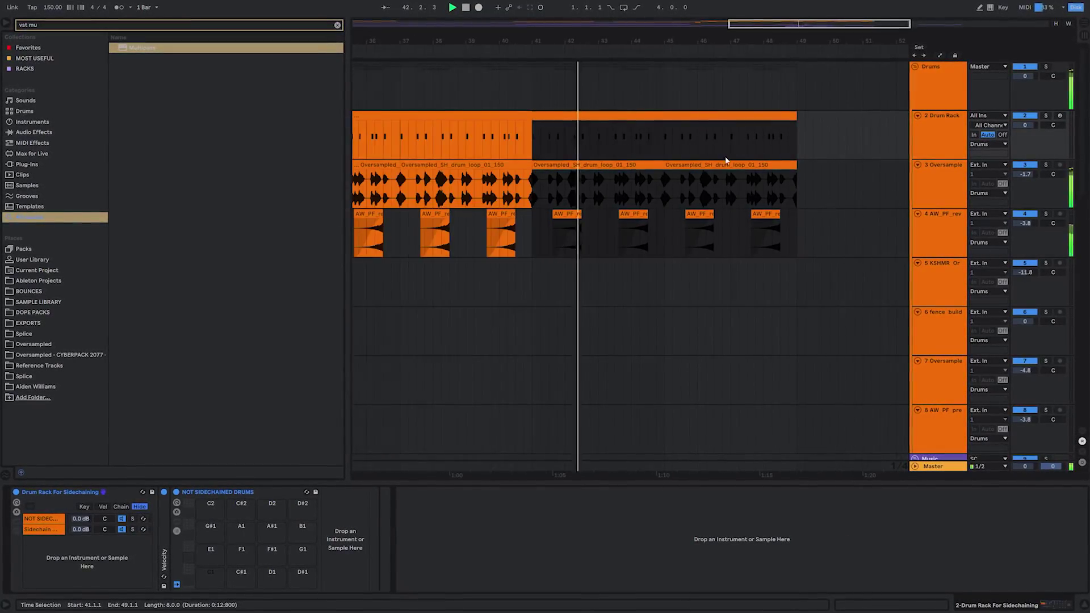
# Step: Play the section with the extended drums repeatedly and look over the drum and music clips around bars 40 to 43
pyautogui.scroll(4, 725, 161)
pyautogui.hscroll(-4, 423, 199)
pyautogui.click(582, 191)
pyautogui.press('space')
pyautogui.press('space')
pyautogui.moveTo(604, 233)
pyautogui.mouseDown()
pyautogui.moveTo(599, 205)
pyautogui.moveTo(415, 138)
pyautogui.mouseUp()
pyautogui.press('space')
pyautogui.press('space')
pyautogui.click(559, 211)
pyautogui.press('Delete')
pyautogui.click(393, 95)
pyautogui.press('space')
pyautogui.press('space')
pyautogui.scroll(-2, 544, 157)
pyautogui.scroll(-3, 562, 173)
pyautogui.scroll(-5, 653, 267)
pyautogui.press('super+alt+l')
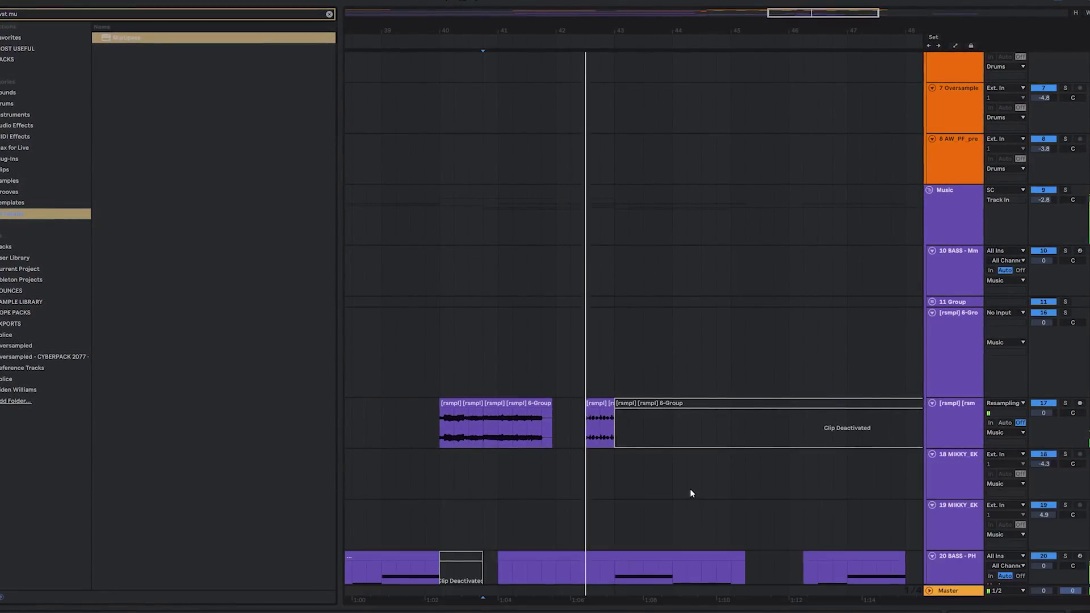
pyautogui.moveTo(691, 493); pyautogui.dragTo(640, 221)
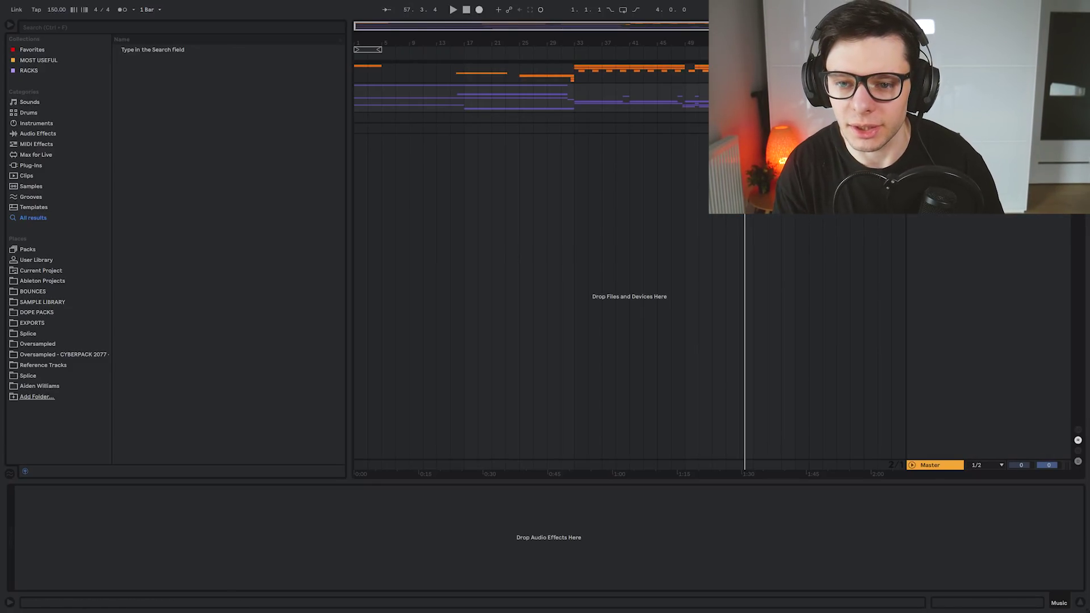
# Step: Unfold the grouped tracks and play the whole arrangement from bar 1
pyautogui.hotkey('alt', 'u')
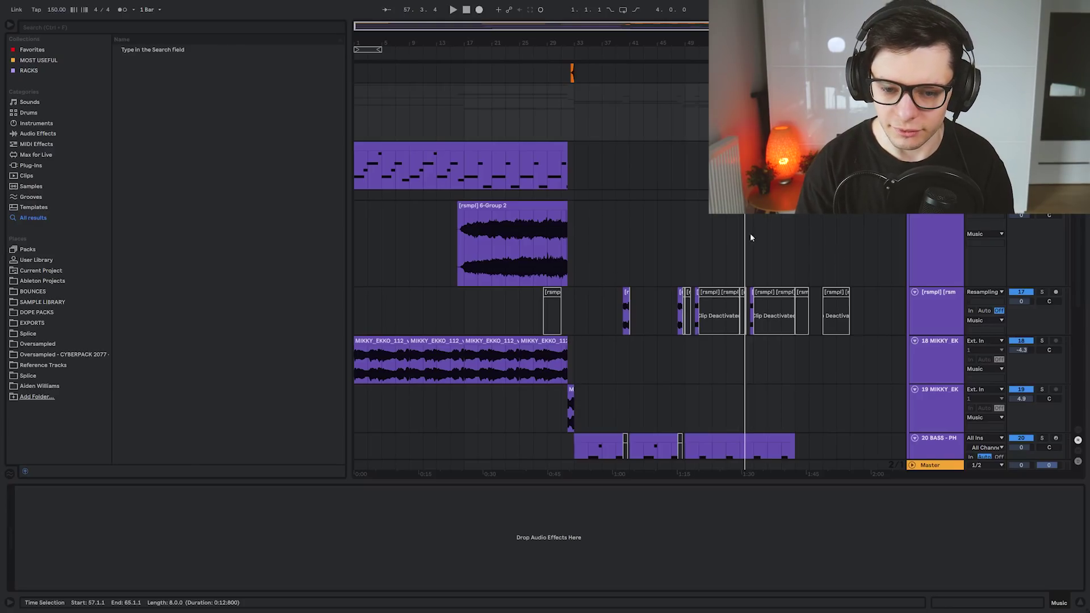
pyautogui.scroll(-2, 598, 223)
pyautogui.click(466, 10)
pyautogui.press('space')
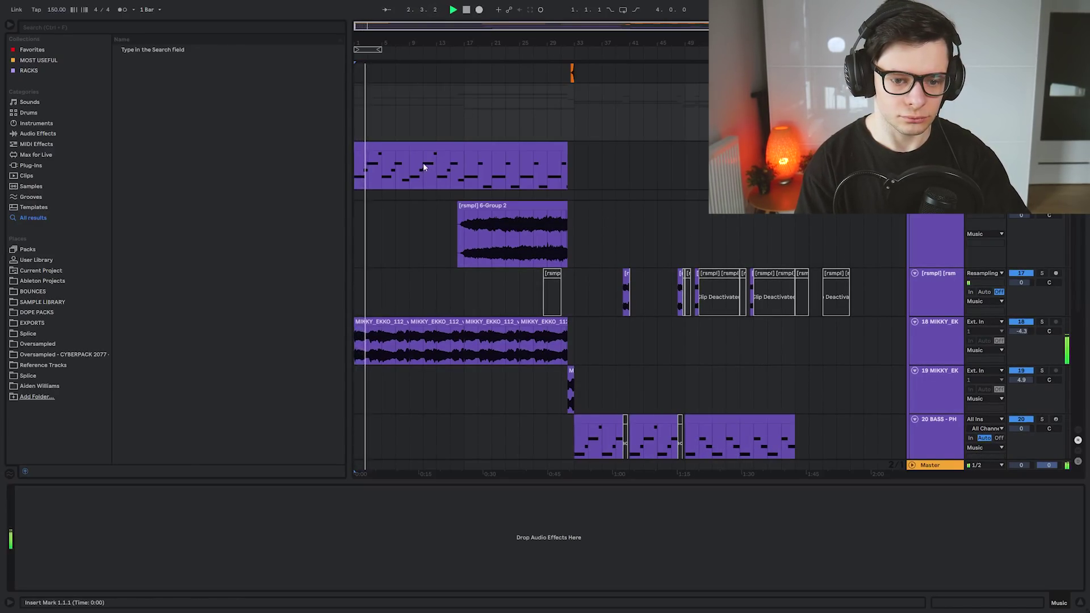
# Step: Restart playback from bar 1 and deactivate the Flume Pad clip in the intro, selecting bars 1 to 23
pyautogui.click(399, 146)
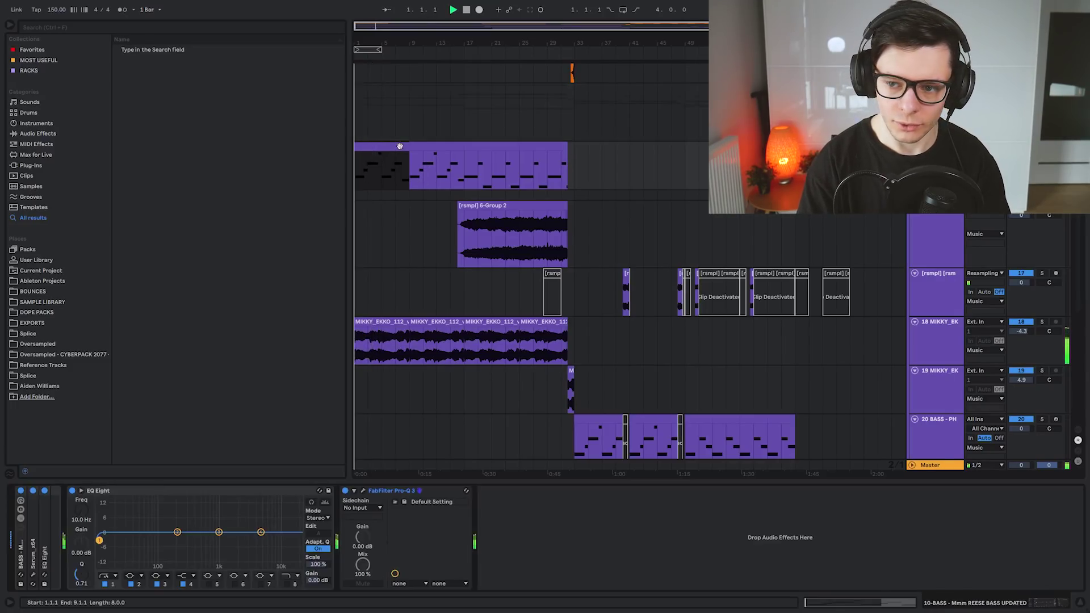
pyautogui.press('s')
pyautogui.moveTo(501, 340); pyautogui.dragTo(506, 66)
pyautogui.moveTo(503, 259); pyautogui.dragTo(359, 250)
pyautogui.press('0')
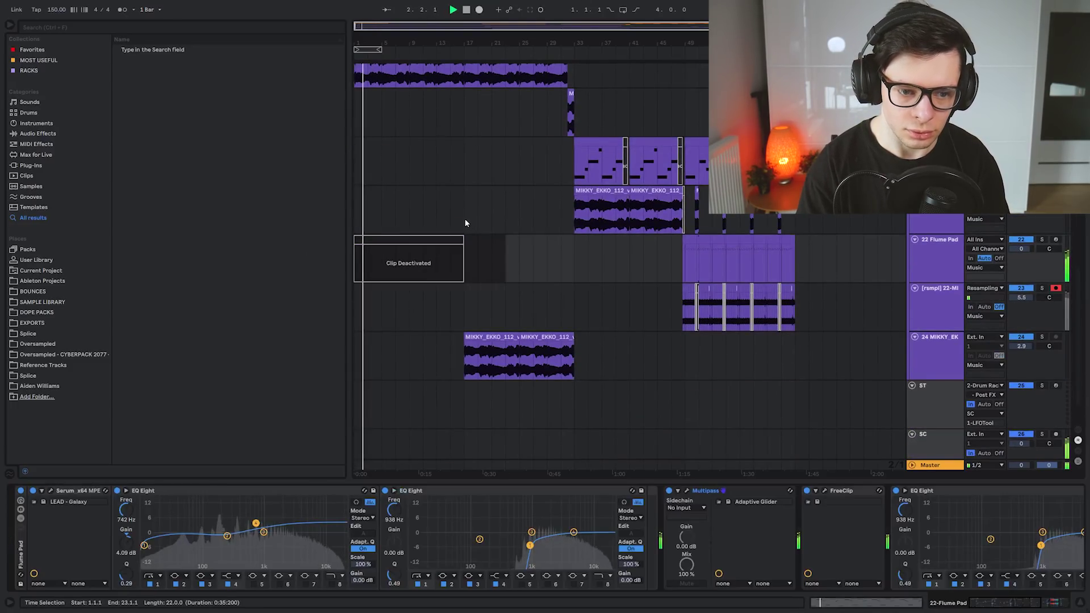
# Step: Listen through the intro and build-up to about bar 19 while looking over the bass, group and vocal tracks
pyautogui.moveTo(434, 138); pyautogui.dragTo(425, 260)
pyautogui.scroll(-3, 472, 291)
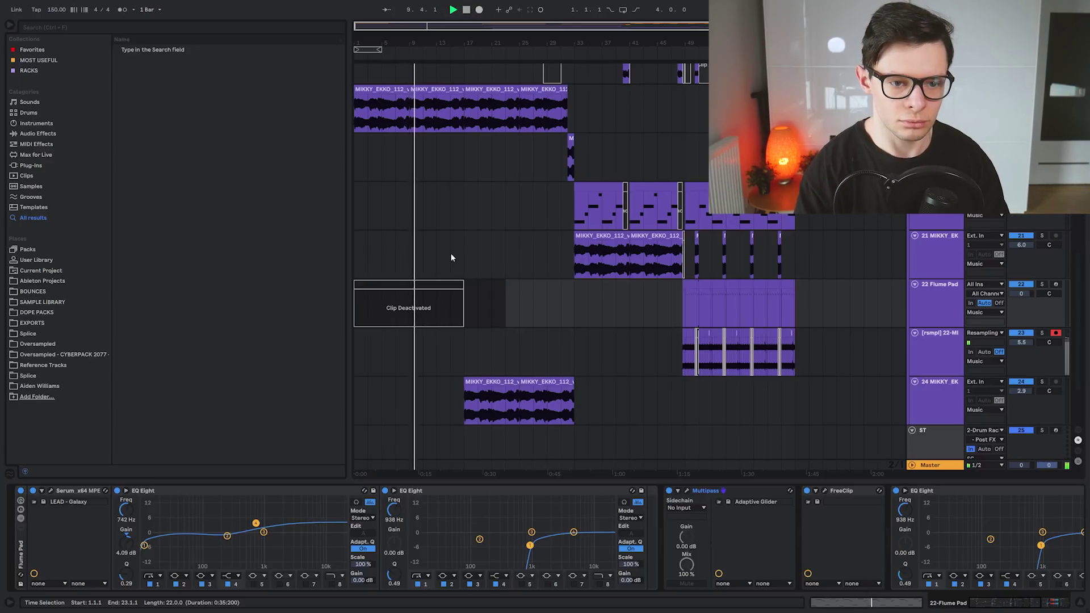
pyautogui.scroll(2, 392, 267)
pyautogui.scroll(3, 392, 268)
pyautogui.moveTo(554, 328); pyautogui.dragTo(562, 545)
pyautogui.moveTo(579, 357); pyautogui.dragTo(630, 184)
pyautogui.scroll(5, 625, 267)
pyautogui.scroll(-4, 625, 341)
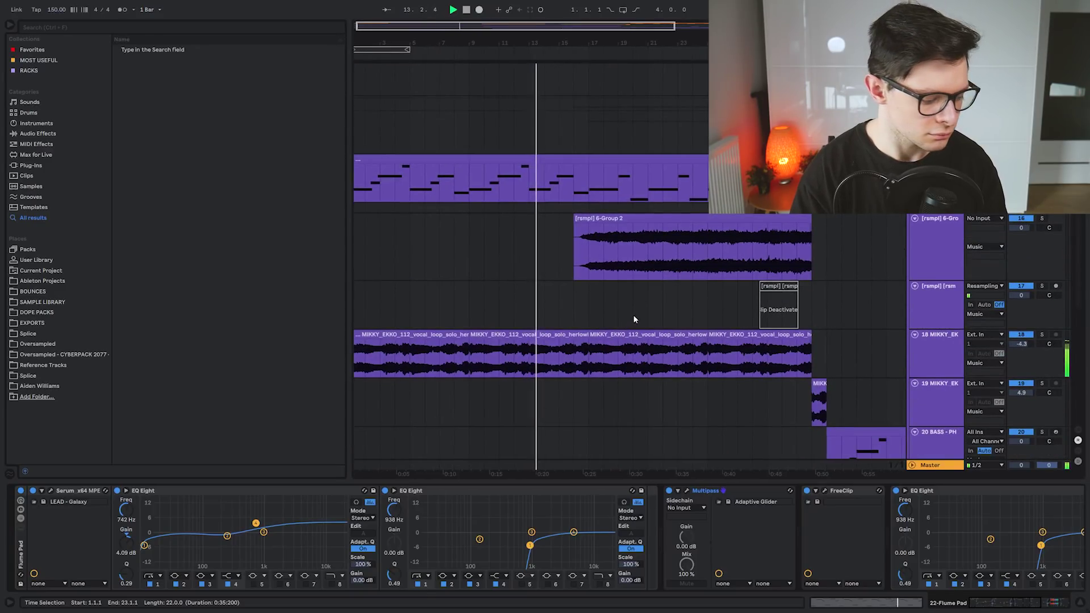
pyautogui.click(595, 304)
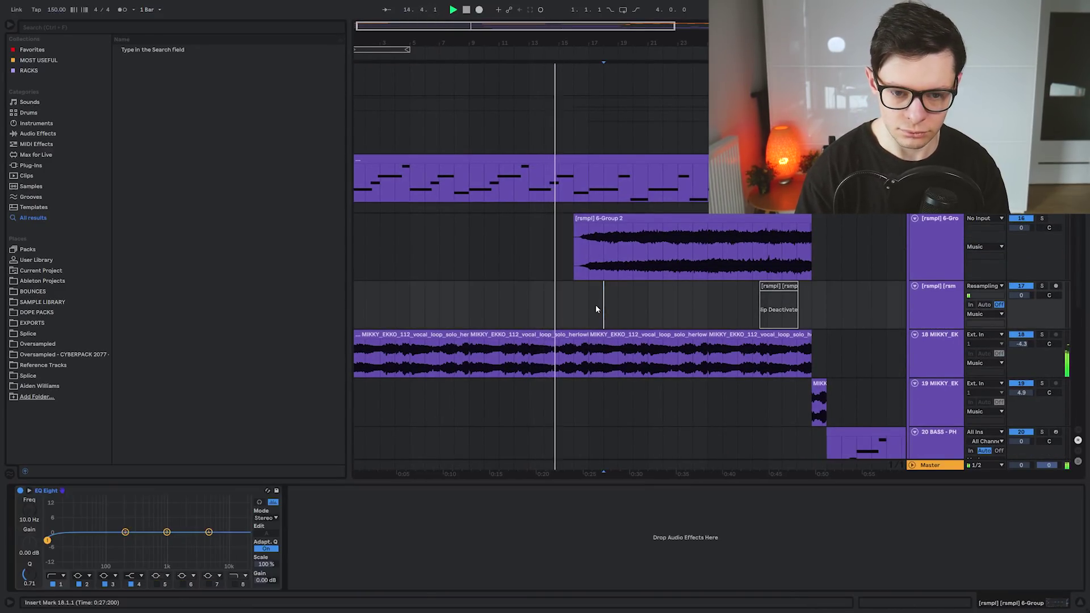
pyautogui.scroll(-3, 602, 239)
pyautogui.scroll(-1, 607, 182)
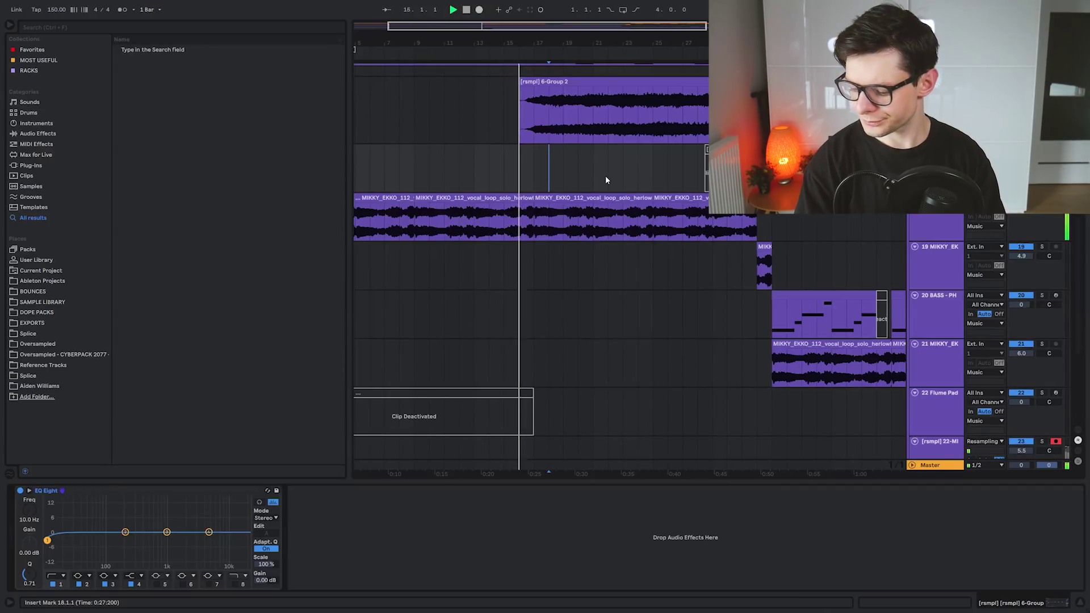
pyautogui.scroll(2, 605, 179)
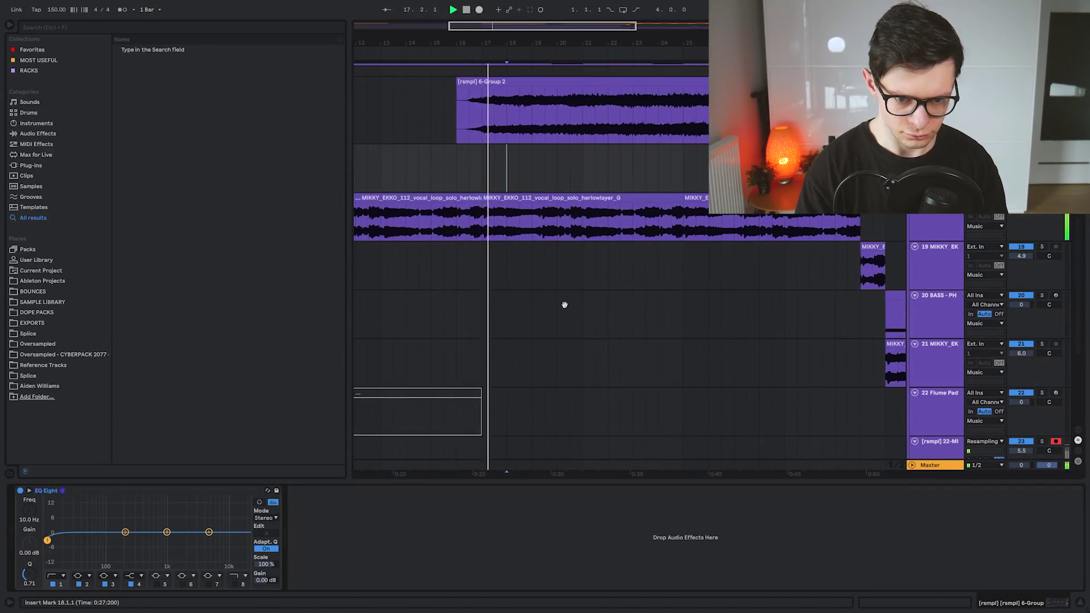
pyautogui.moveTo(623, 301); pyautogui.dragTo(618, 159)
pyautogui.scroll(-1, 653, 182)
pyautogui.scroll(8, 667, 255)
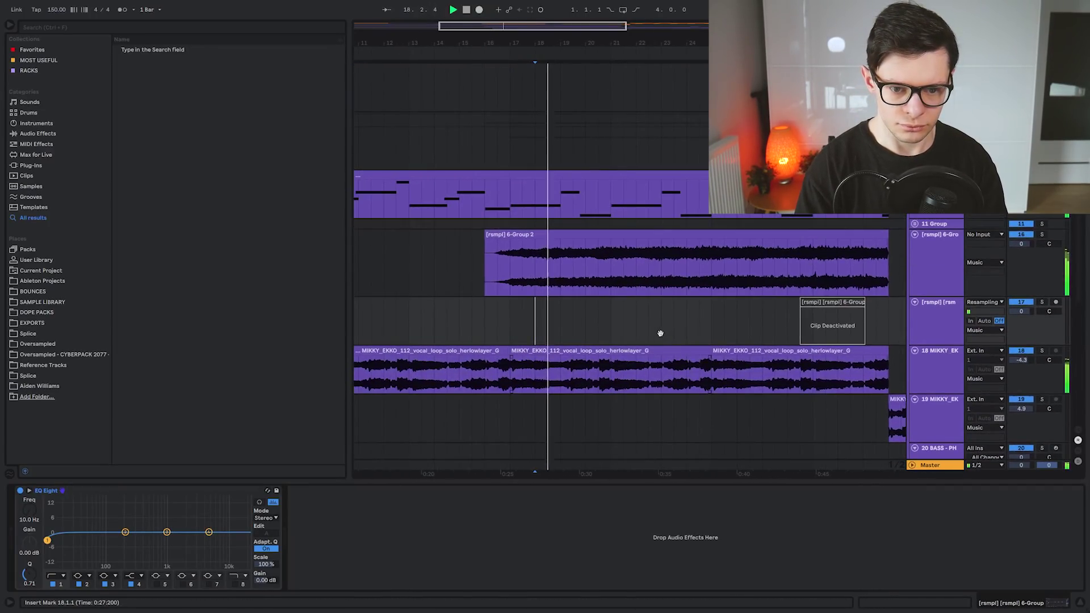
pyautogui.scroll(-2, 621, 322)
pyautogui.scroll(-2, 622, 275)
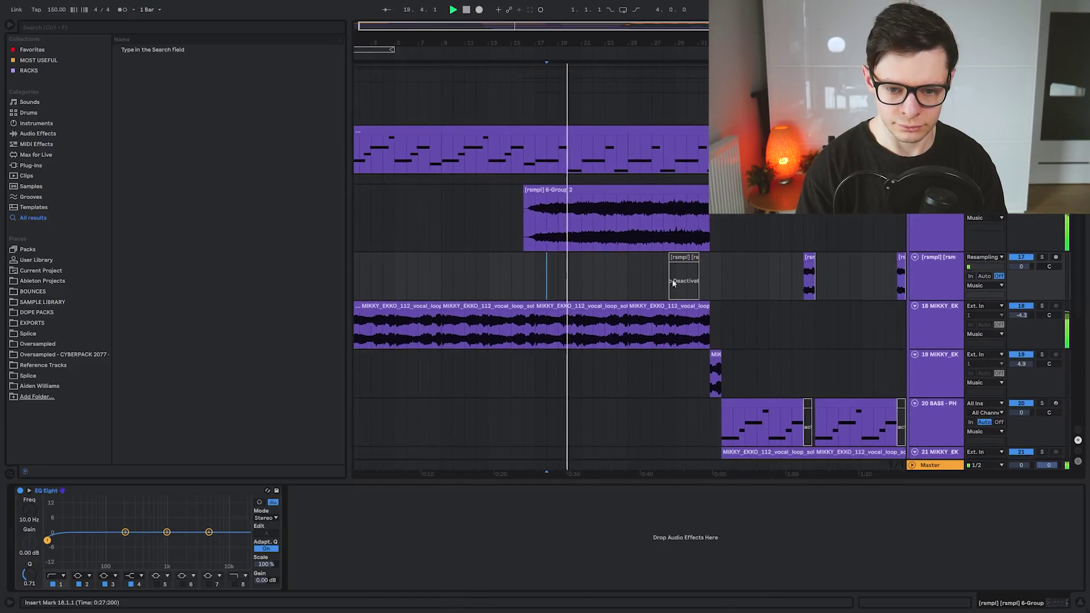
# Step: Remove the deactivated resampled group clip in the build-up and clean up the resampled clip's edge at bar 41
pyautogui.scroll(6, 617, 247)
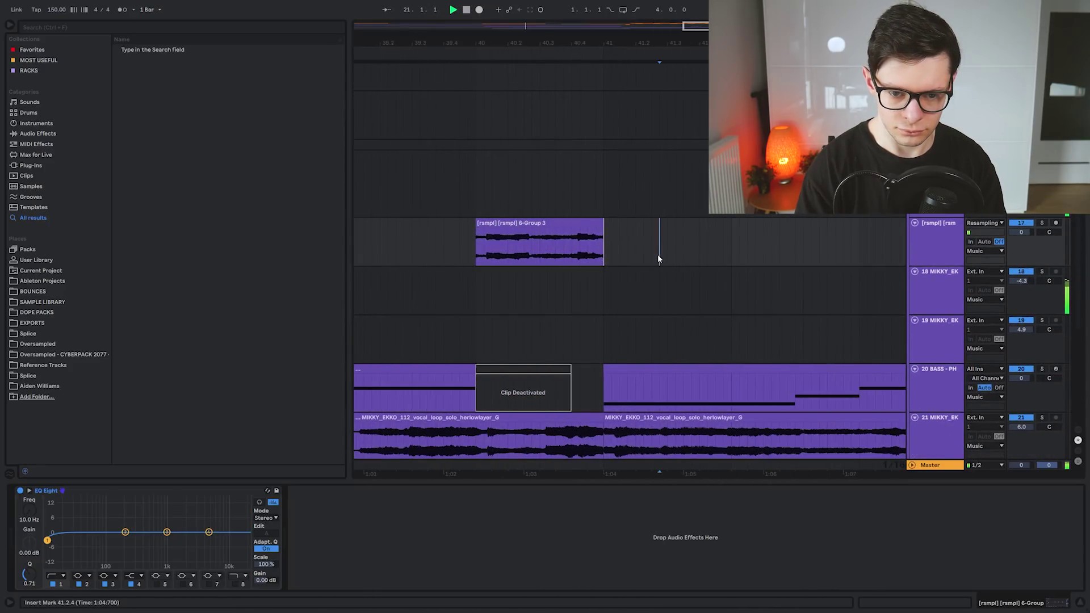
pyautogui.scroll(5, 603, 239)
pyautogui.moveTo(603, 239); pyautogui.dragTo(601, 241)
pyautogui.scroll(-6, 599, 253)
pyautogui.scroll(-5, 602, 258)
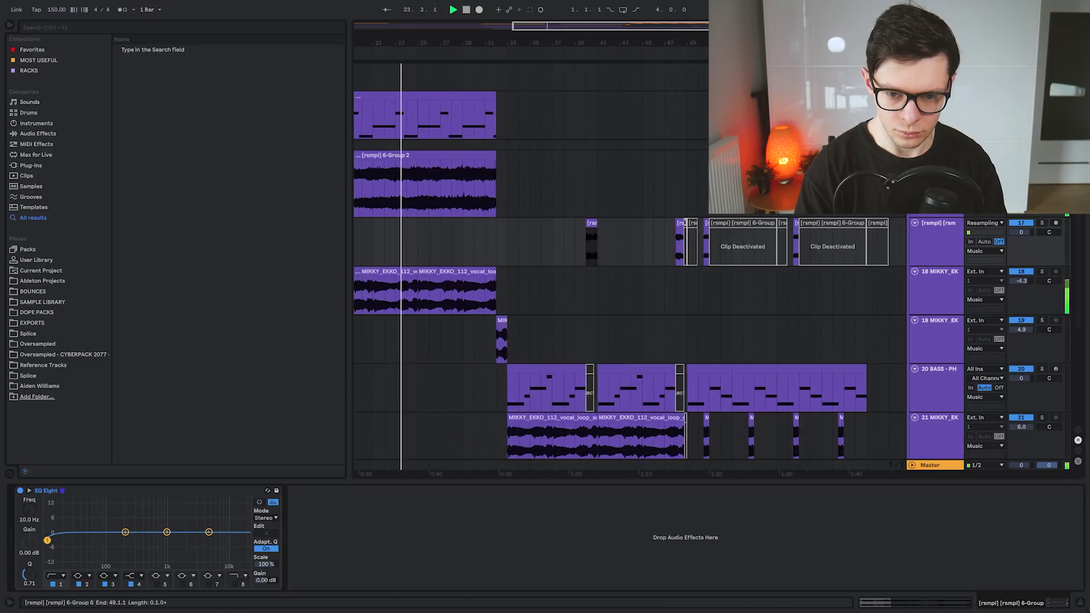
# Step: Delete the deactivated resampled group clips from bar 49 onward
pyautogui.press('Delete')
pyautogui.click(732, 222)
pyautogui.press('Delete')
pyautogui.click(781, 223)
pyautogui.press('Delete')
pyautogui.click(823, 223)
pyautogui.press('Delete')
pyautogui.click(876, 223)
pyautogui.scroll(-2, 738, 247)
pyautogui.scroll(-3, 641, 243)
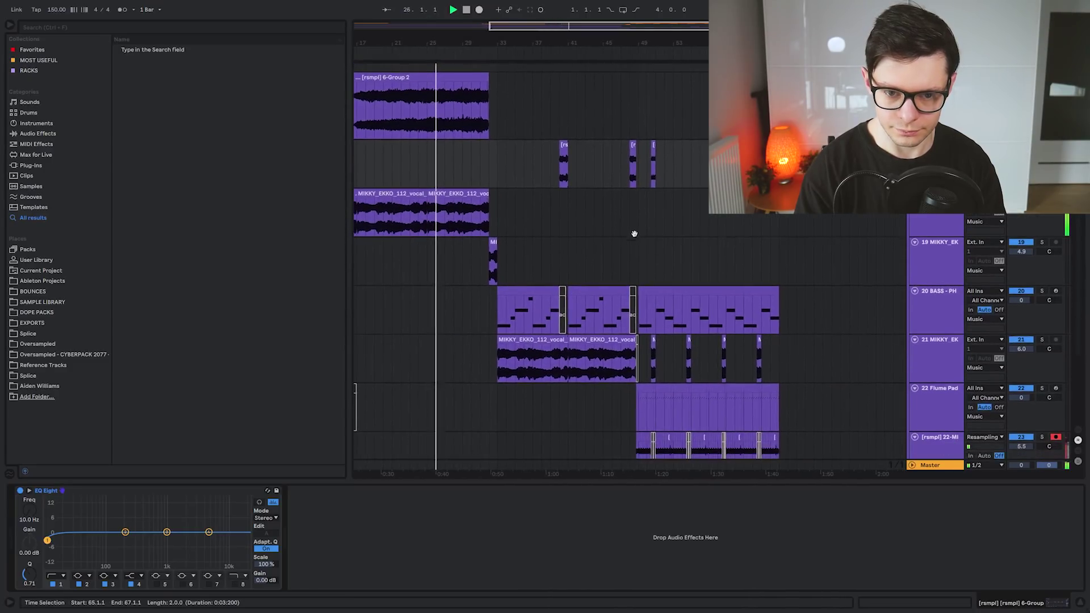
# Step: Examine the remaining resampled group, bass and vocal clips around bars 44 to 51 while the build-up plays
pyautogui.moveTo(637, 250)
pyautogui.mouseDown()
pyautogui.moveTo(625, 199)
pyautogui.moveTo(621, 239)
pyautogui.mouseUp()
pyautogui.scroll(3, 632, 233)
pyautogui.scroll(3, 631, 233)
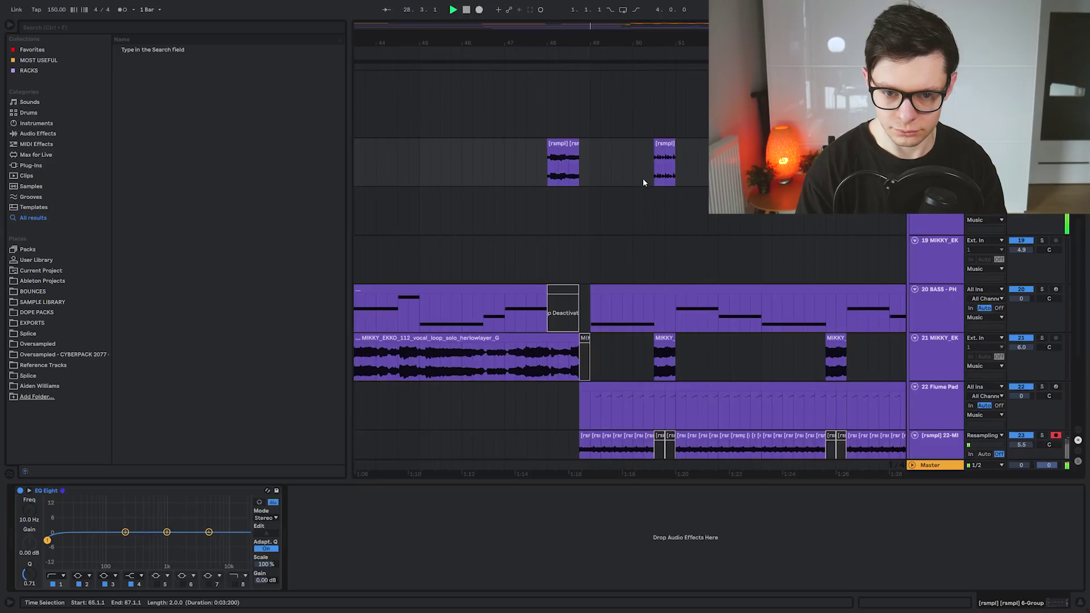
pyautogui.scroll(-4, 643, 178)
pyautogui.moveTo(719, 216); pyautogui.dragTo(683, 208)
pyautogui.moveTo(606, 216); pyautogui.dragTo(725, 236)
pyautogui.moveTo(484, 231); pyautogui.dragTo(645, 265)
pyautogui.scroll(3, 573, 246)
pyautogui.moveTo(711, 241); pyautogui.dragTo(660, 353)
pyautogui.moveTo(673, 229); pyautogui.dragTo(675, 266)
# Step: Hide the device view to enlarge the arrangement and listen to the transition into the drop at bar 33
pyautogui.moveTo(696, 482); pyautogui.dragTo(696, 562)
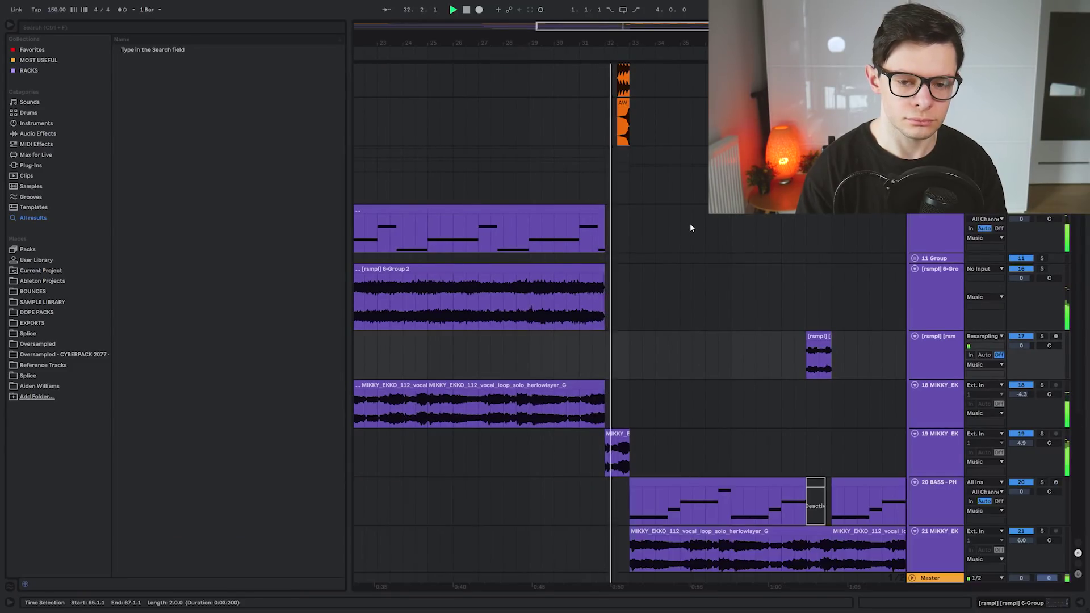
pyautogui.scroll(2, 689, 214)
pyautogui.moveTo(670, 205); pyautogui.dragTo(645, 266)
pyautogui.scroll(-3, 645, 267)
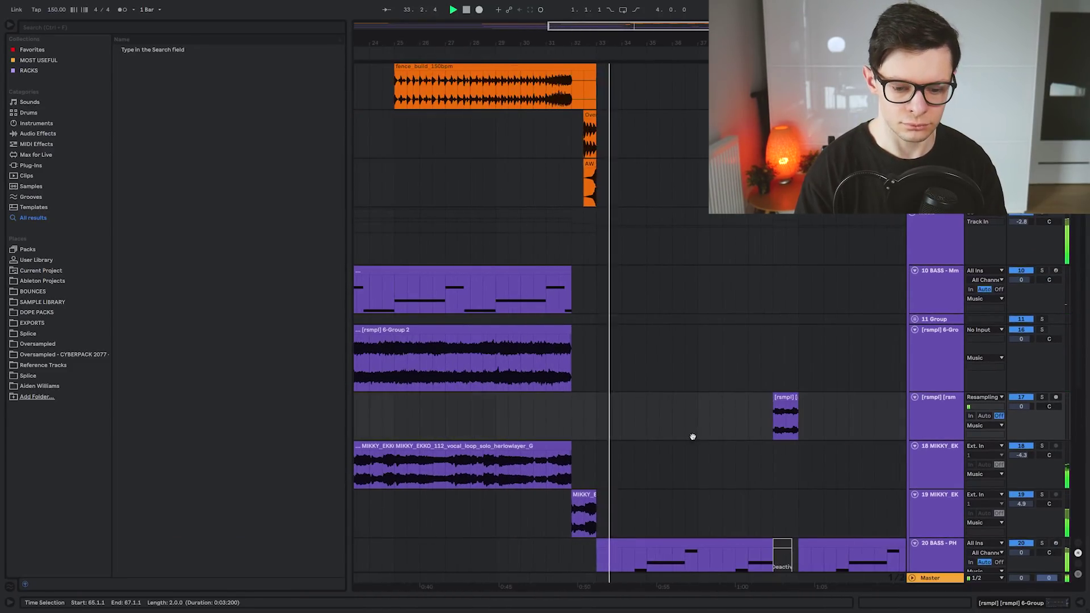
pyautogui.moveTo(693, 438); pyautogui.dragTo(644, 144)
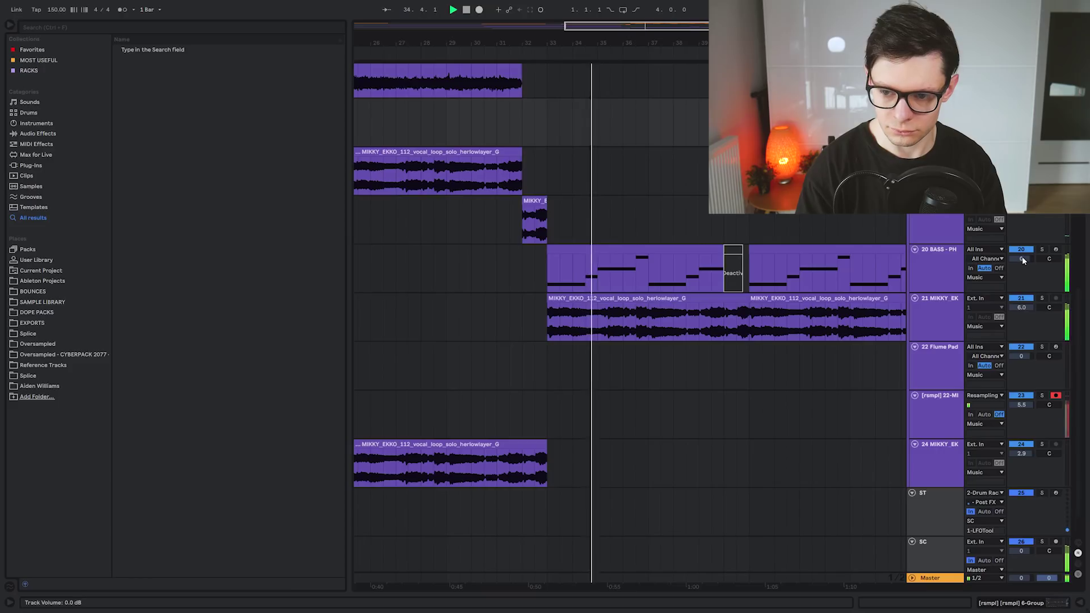
# Step: Fold the ST and SC tracks
pyautogui.moveTo(723, 329); pyautogui.dragTo(635, 243)
pyautogui.click(939, 500)
pyautogui.click(939, 496)
pyautogui.moveTo(938, 498); pyautogui.dragTo(934, 426)
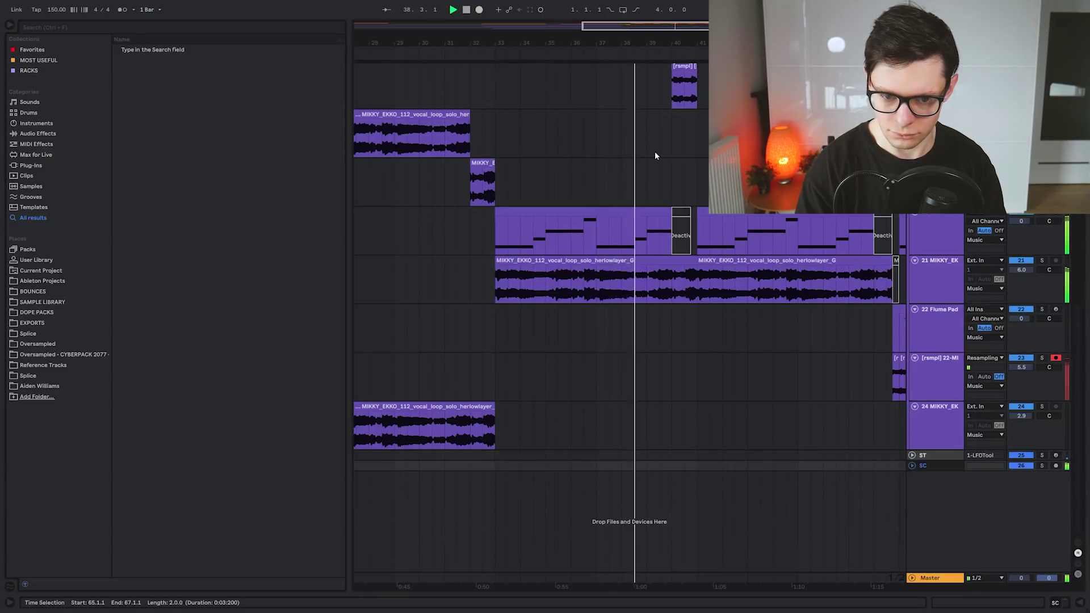
# Step: Listen through the drop up to bar 57, checking the drum, bass, vocal and resampled clips along the way
pyautogui.moveTo(655, 151); pyautogui.dragTo(650, 398)
pyautogui.scroll(10, 698, 253)
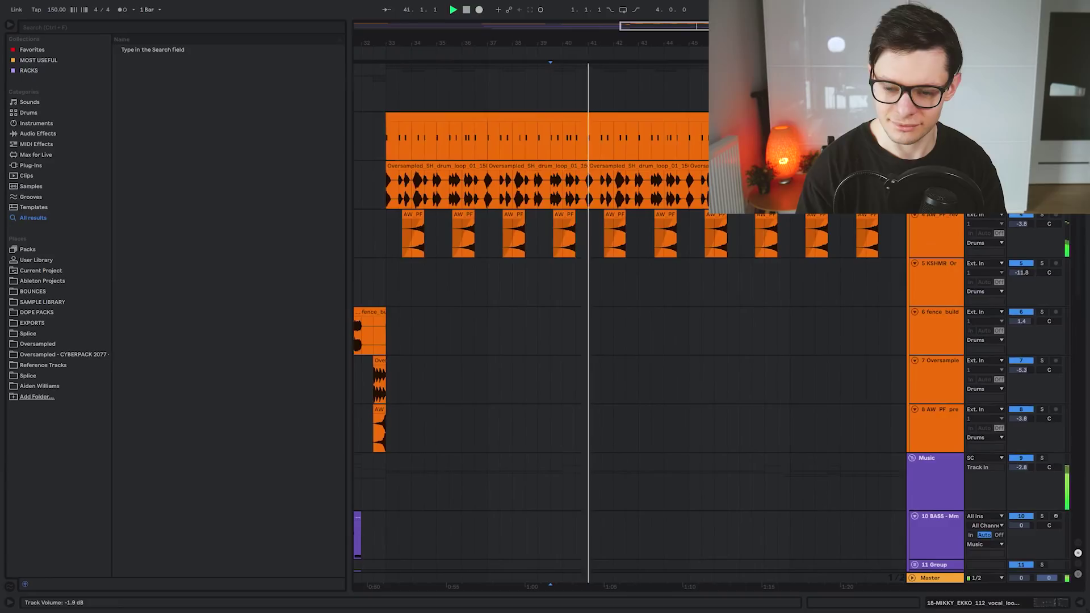
pyautogui.scroll(-10, 625, 318)
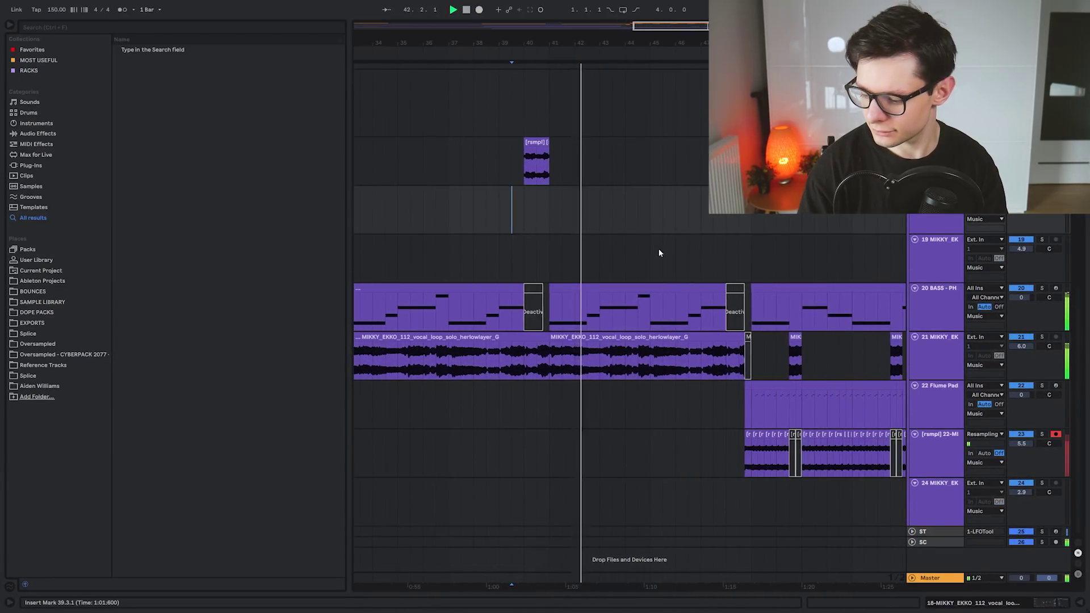
pyautogui.scroll(-3, 656, 248)
pyautogui.click(624, 224)
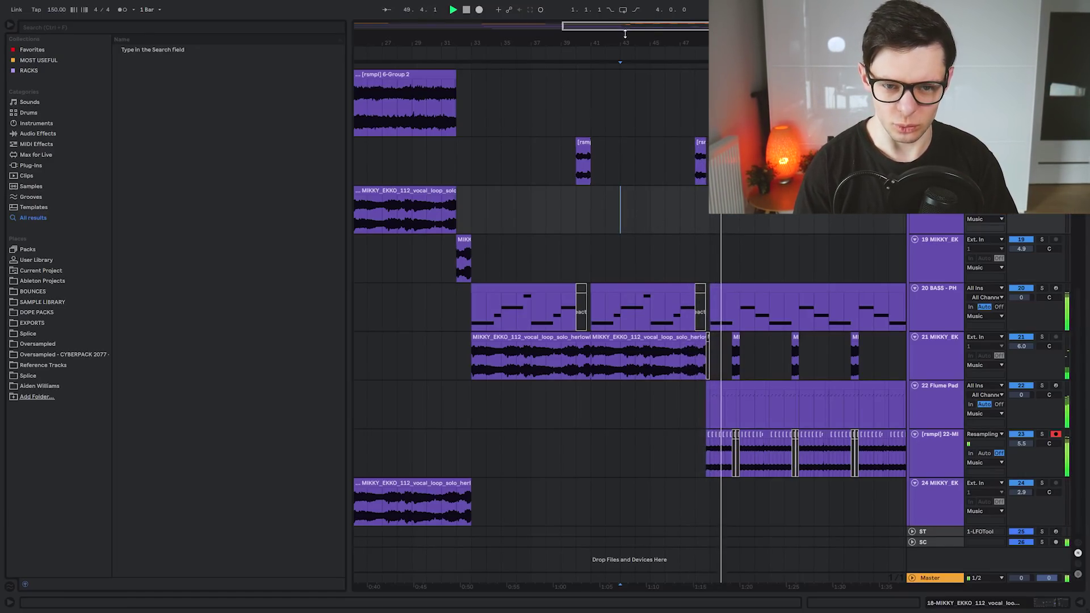
pyautogui.moveTo(628, 26); pyautogui.dragTo(778, 8)
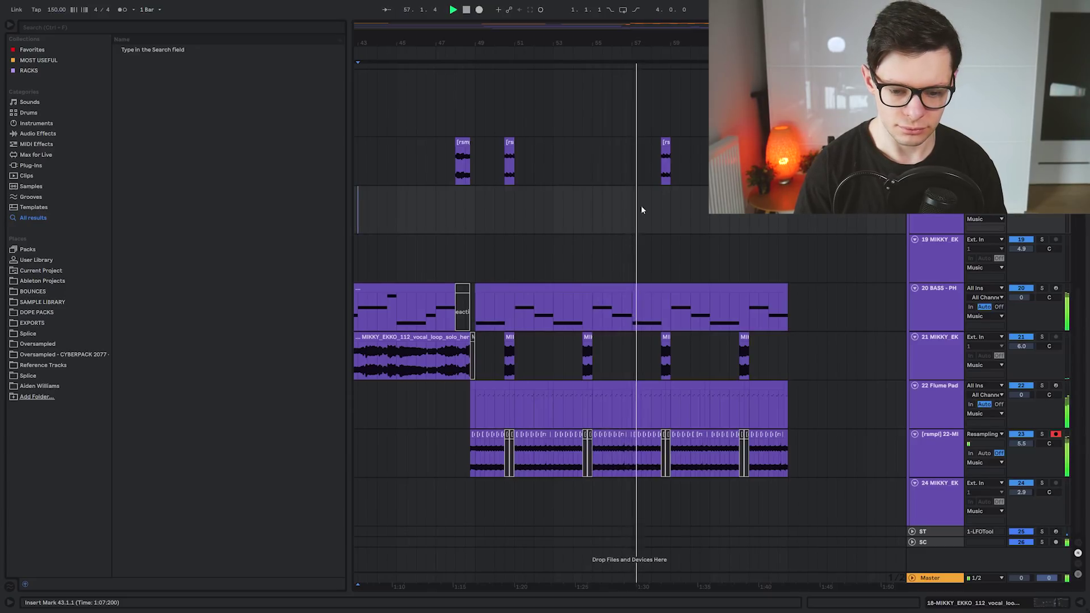
# Step: Insert a new audio track directly below the AW_PF reversed snare track in the drums group
pyautogui.scroll(15, 639, 218)
pyautogui.click(841, 230)
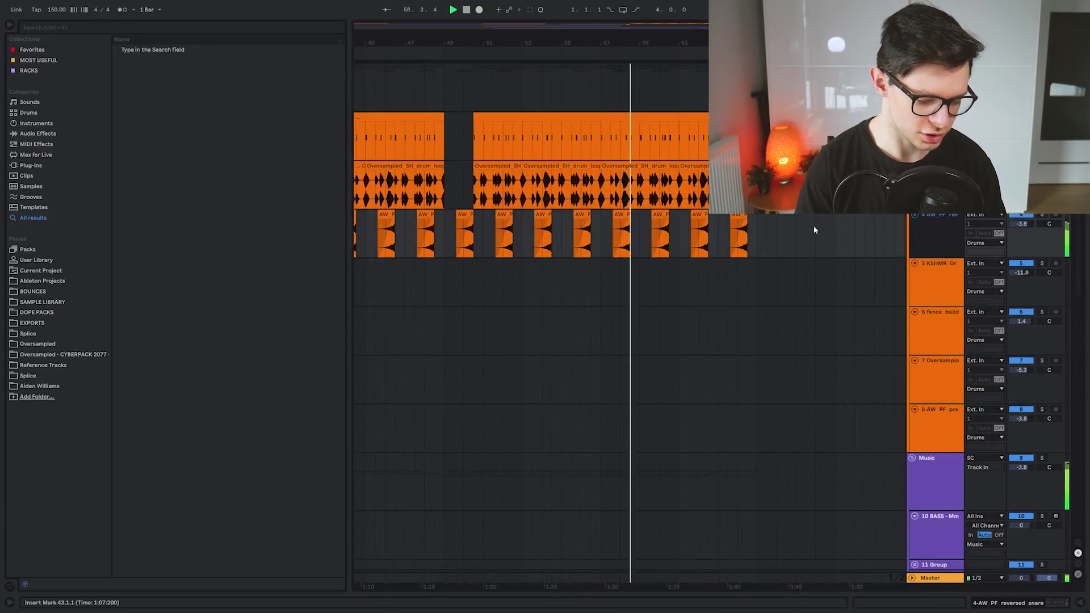
pyautogui.hotkey('ctrl', 't')
# Step: Reveal the drum loop's source in the sample library and open the 150 folder of Cymbal & Perc Loops in the SUPER HEAVY pack
pyautogui.rightClick(640, 169)
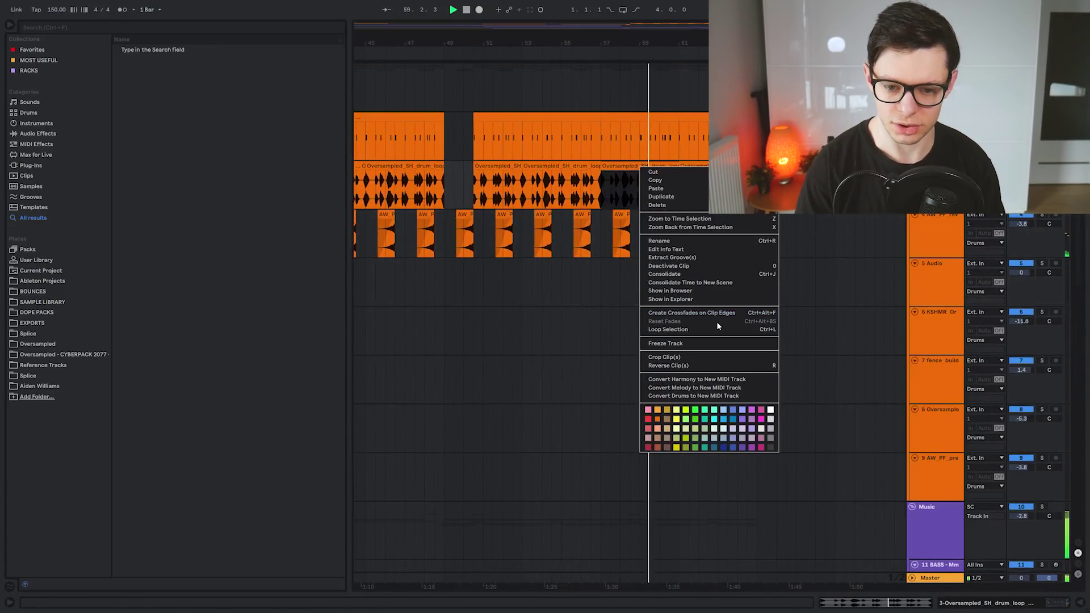
pyautogui.click(670, 290)
pyautogui.scroll(-10, 151, 345)
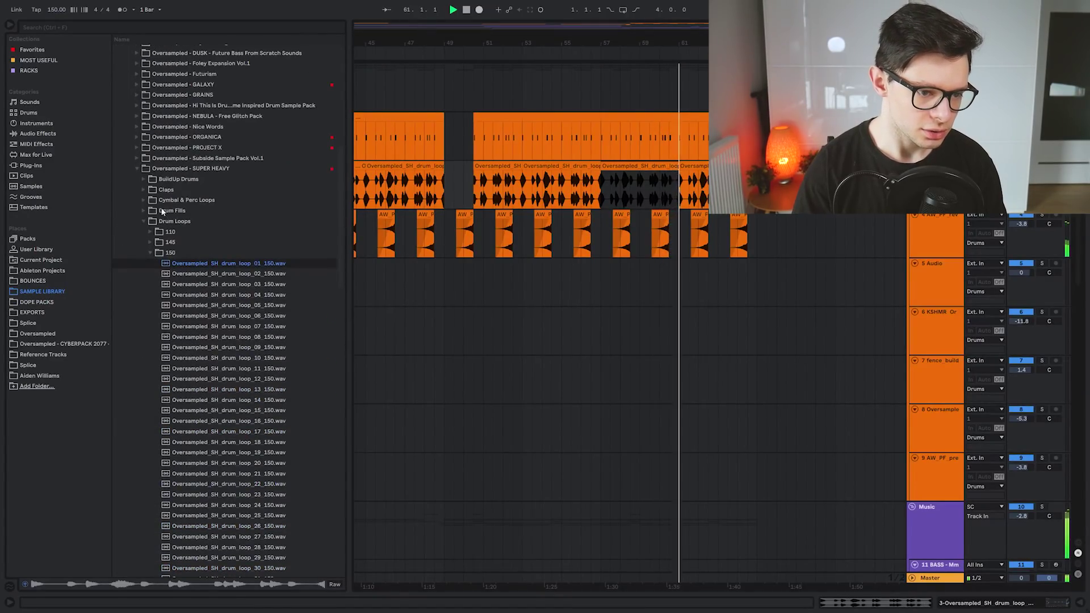
pyautogui.click(155, 203)
pyautogui.click(186, 243)
# Step: Try Oversampled_SH_cymbal_perc_loop_14_150 on the new audio track from bar 60.3 and undo its placement
pyautogui.moveTo(227, 389); pyautogui.dragTo(672, 290)
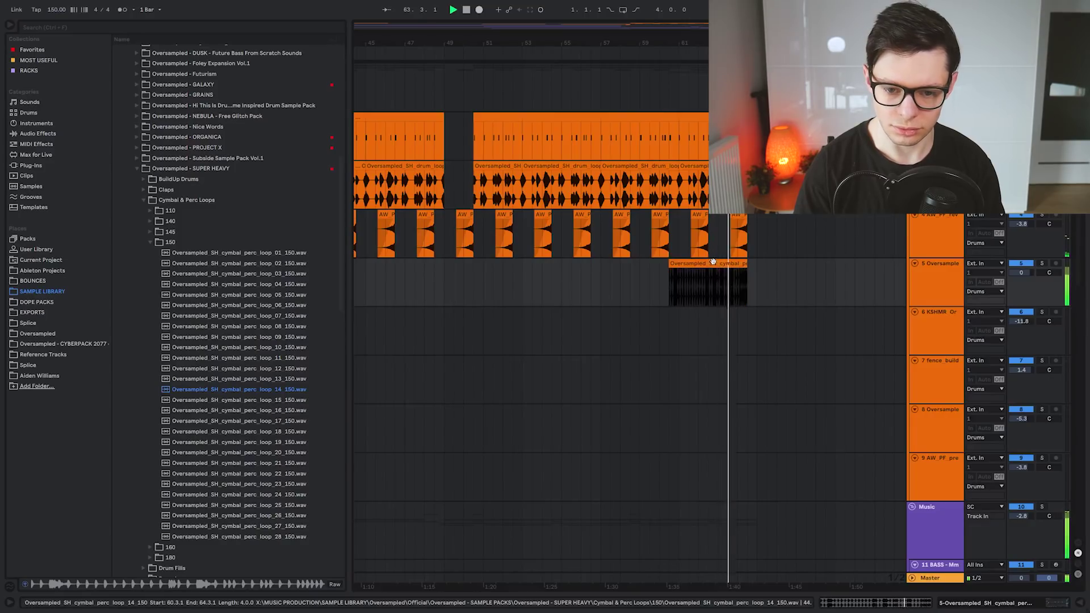
pyautogui.hotkey('ctrl', 'z')
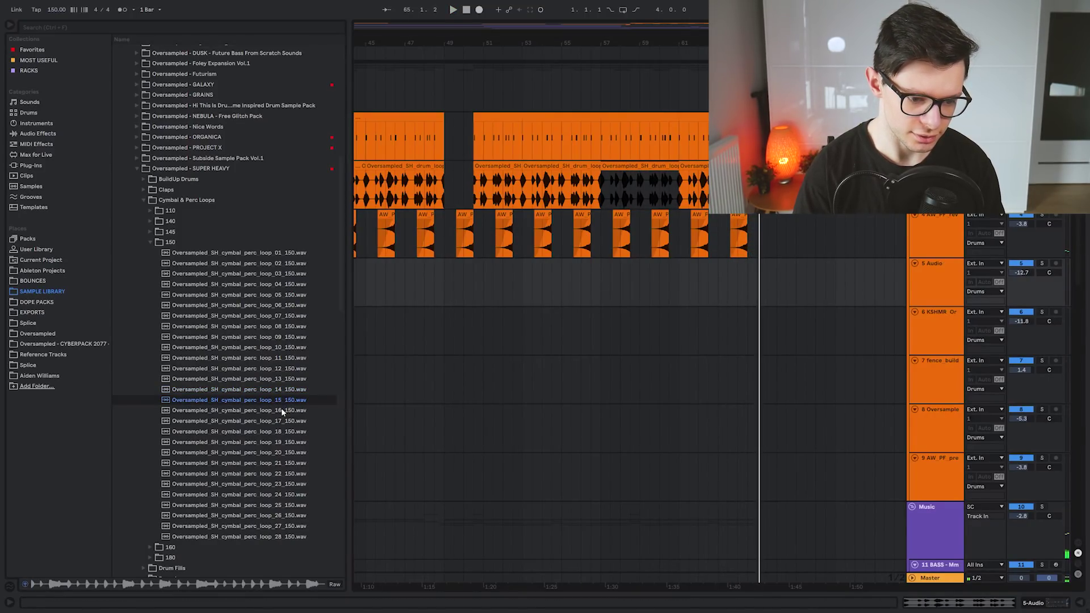
# Step: Place Oversampled_SH_cymbal_perc_loop_15_150 on the new track at bar 57, fill up to bar 65 with chopped copies and play them
pyautogui.moveTo(281, 401); pyautogui.dragTo(603, 294)
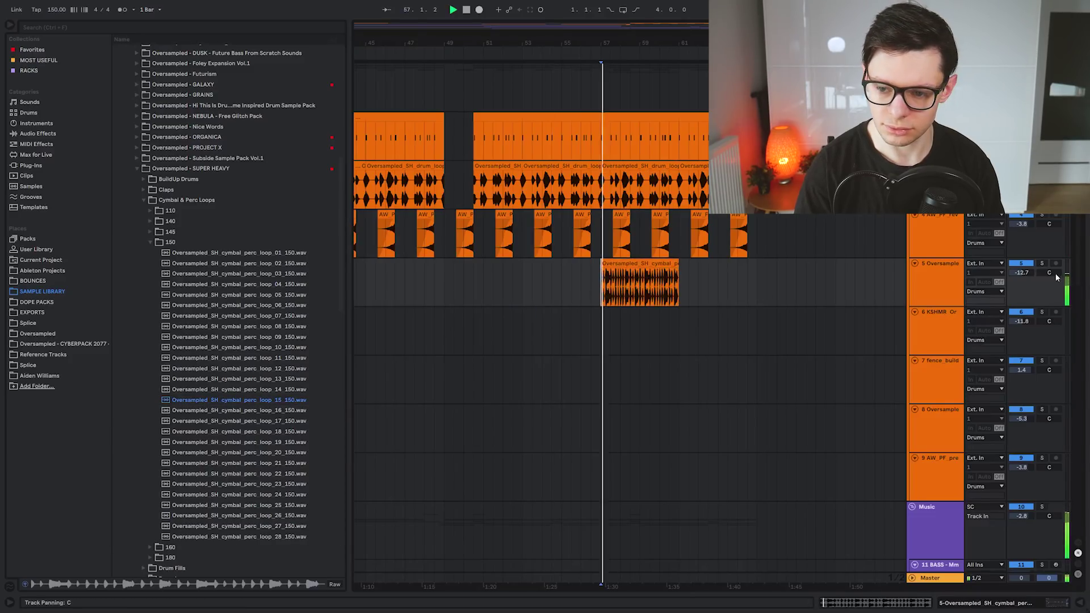
pyautogui.scroll(5, 664, 284)
pyautogui.press('space')
pyautogui.press('space')
pyautogui.scroll(4, 448, 287)
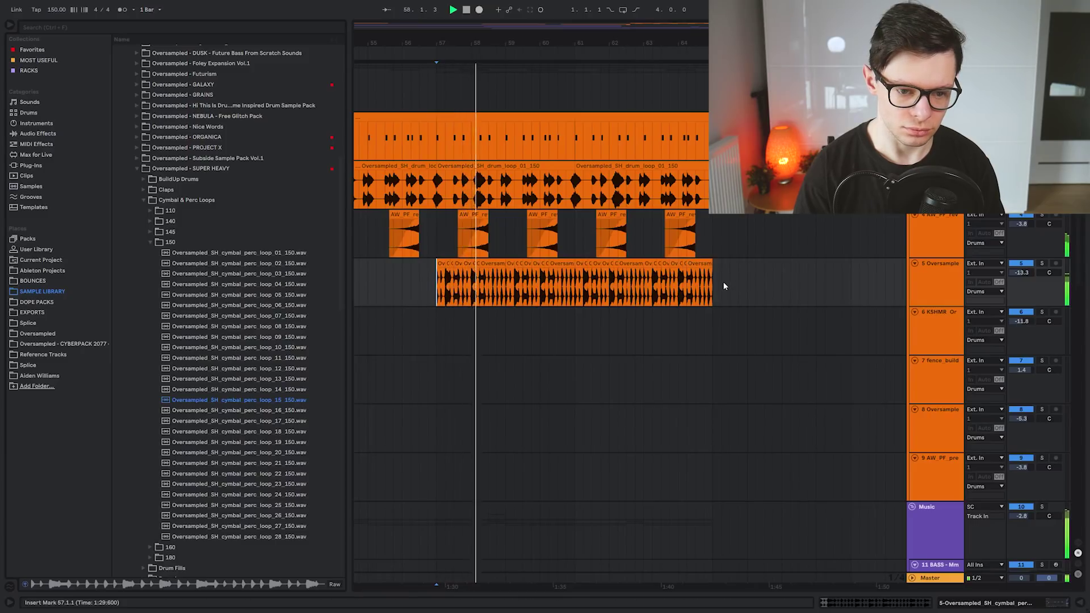
# Step: Set the cymbal loop track's volume to -14.5 dB while the section from bar 57 plays
pyautogui.click(714, 292)
pyautogui.moveTo(1022, 272); pyautogui.dragTo(1022, 279)
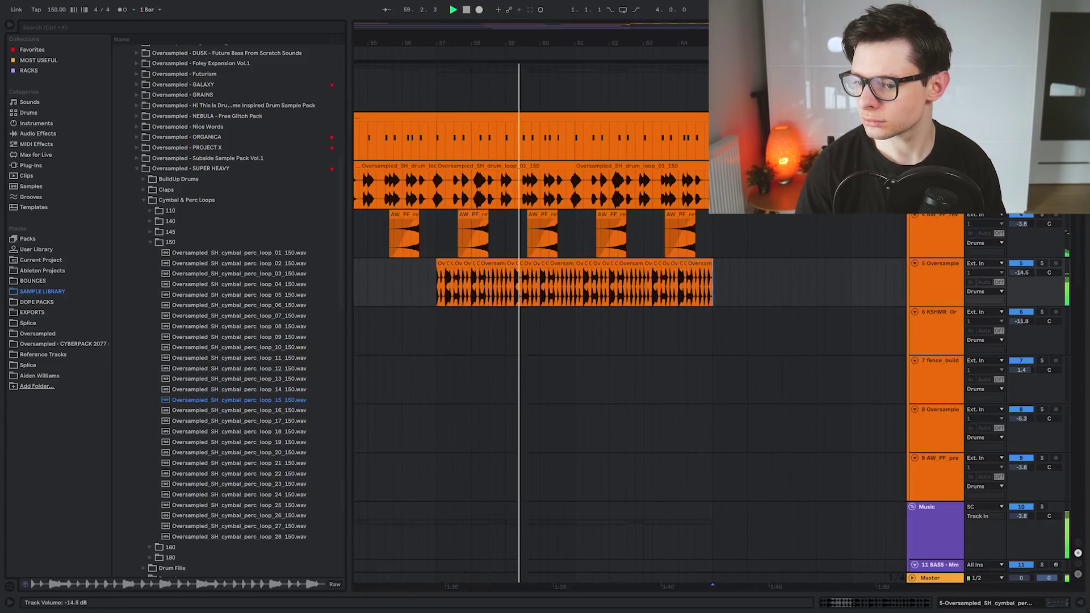